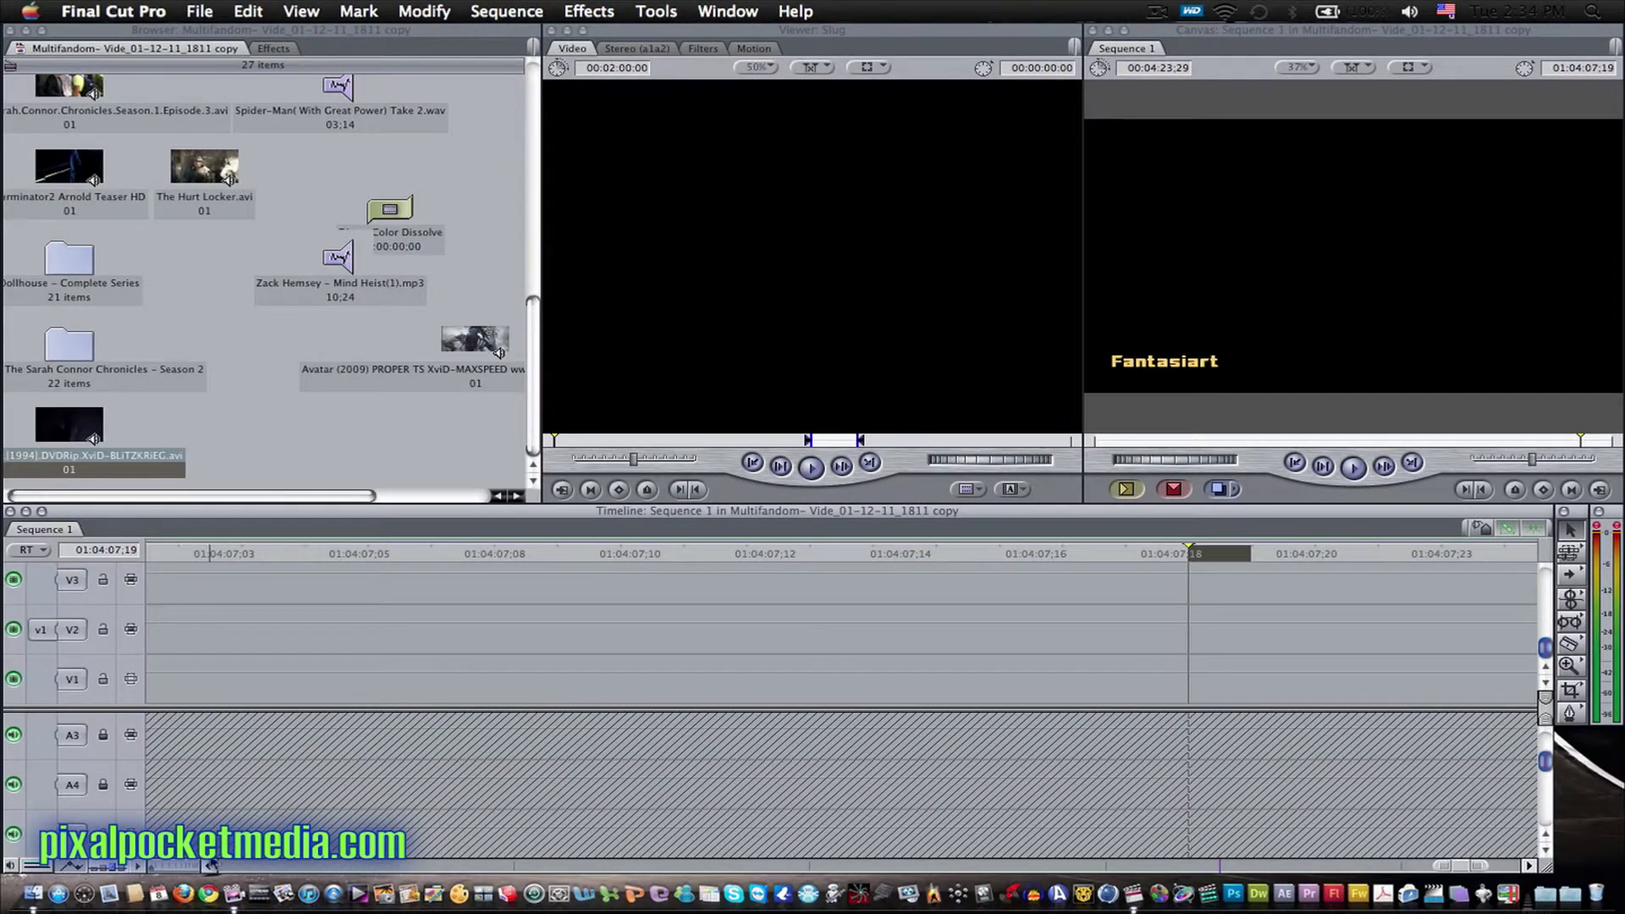
# Move the playhead to 01:04:04;23, open the texture-rocky look.jpg clip from track V3 and display its filters
pyautogui.click(211, 863)
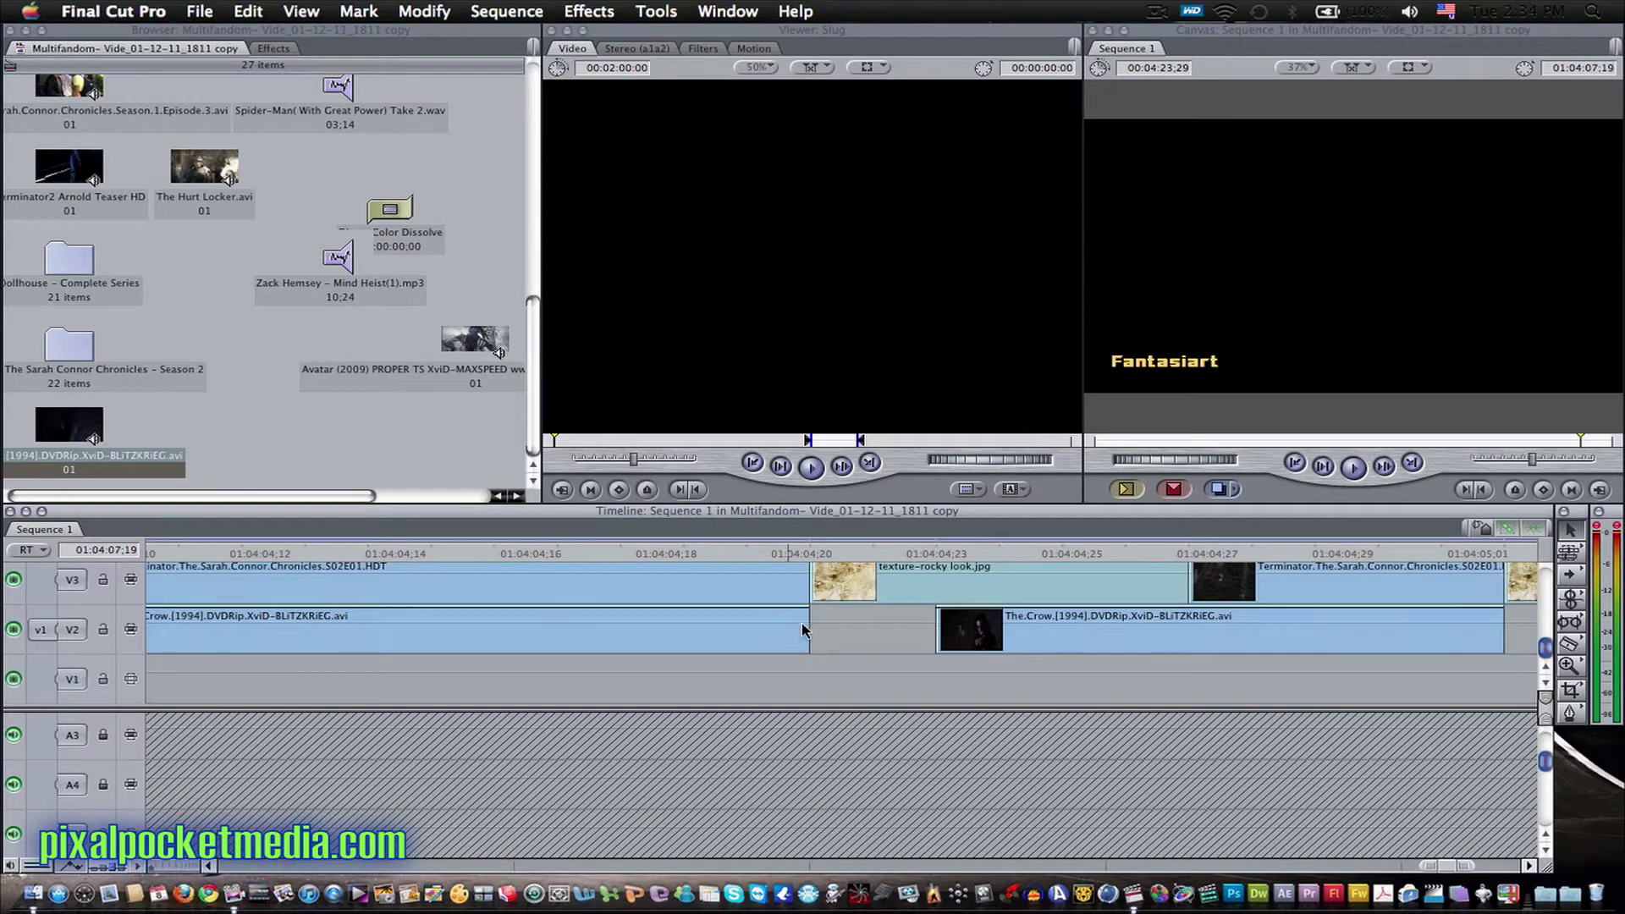
pyautogui.moveTo(799, 555); pyautogui.dragTo(935, 551)
pyautogui.doubleClick(880, 583)
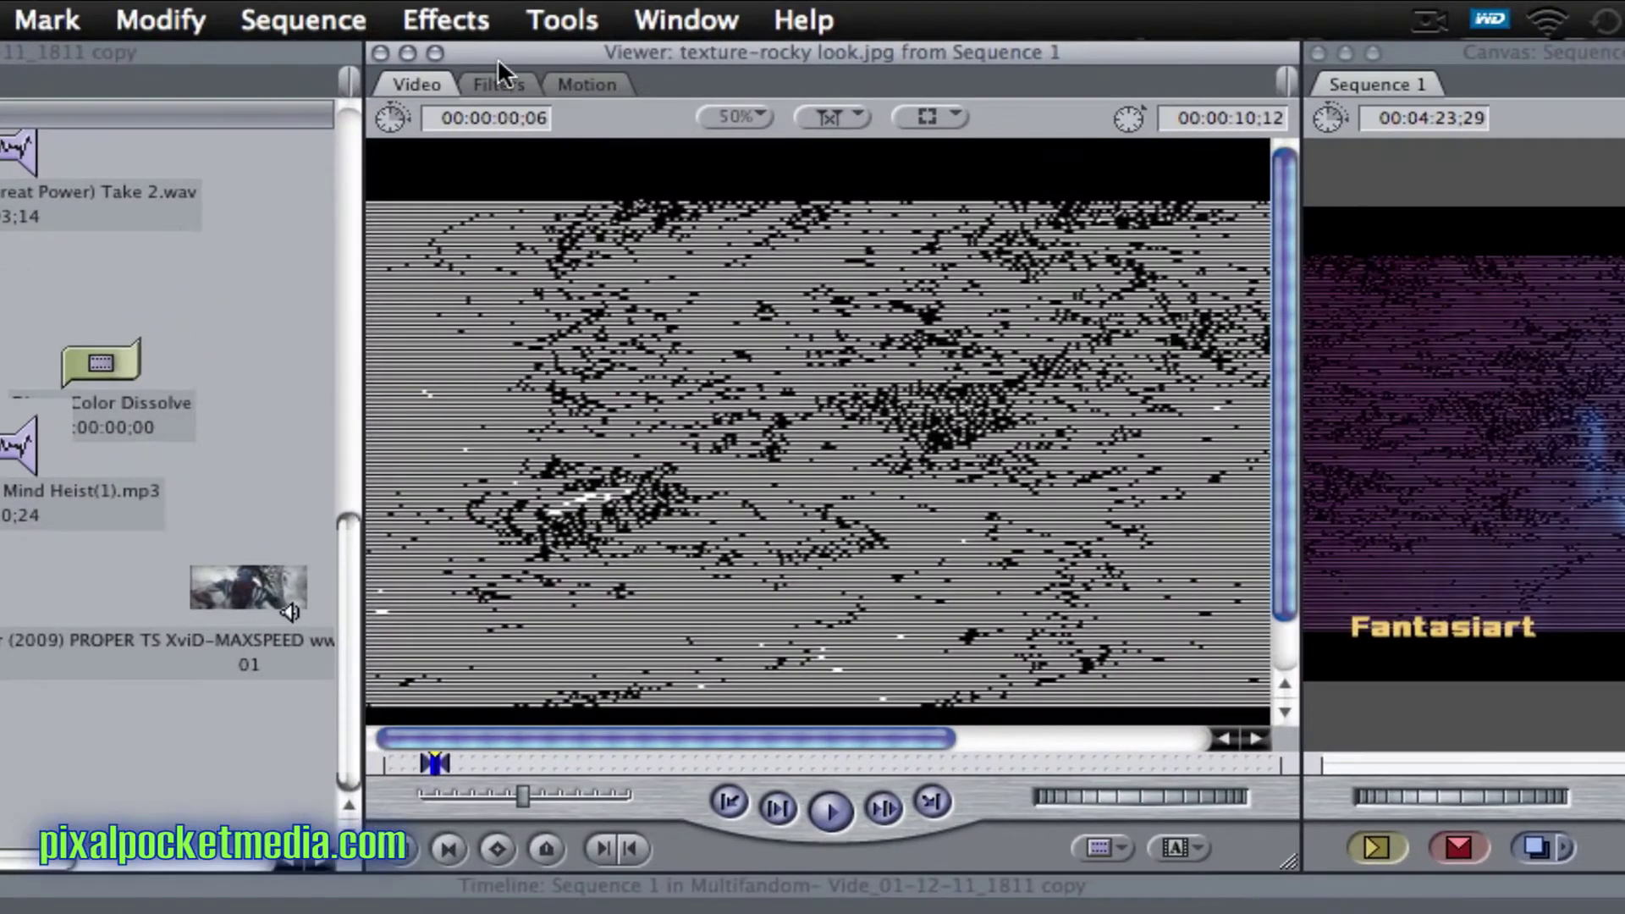
pyautogui.click(500, 76)
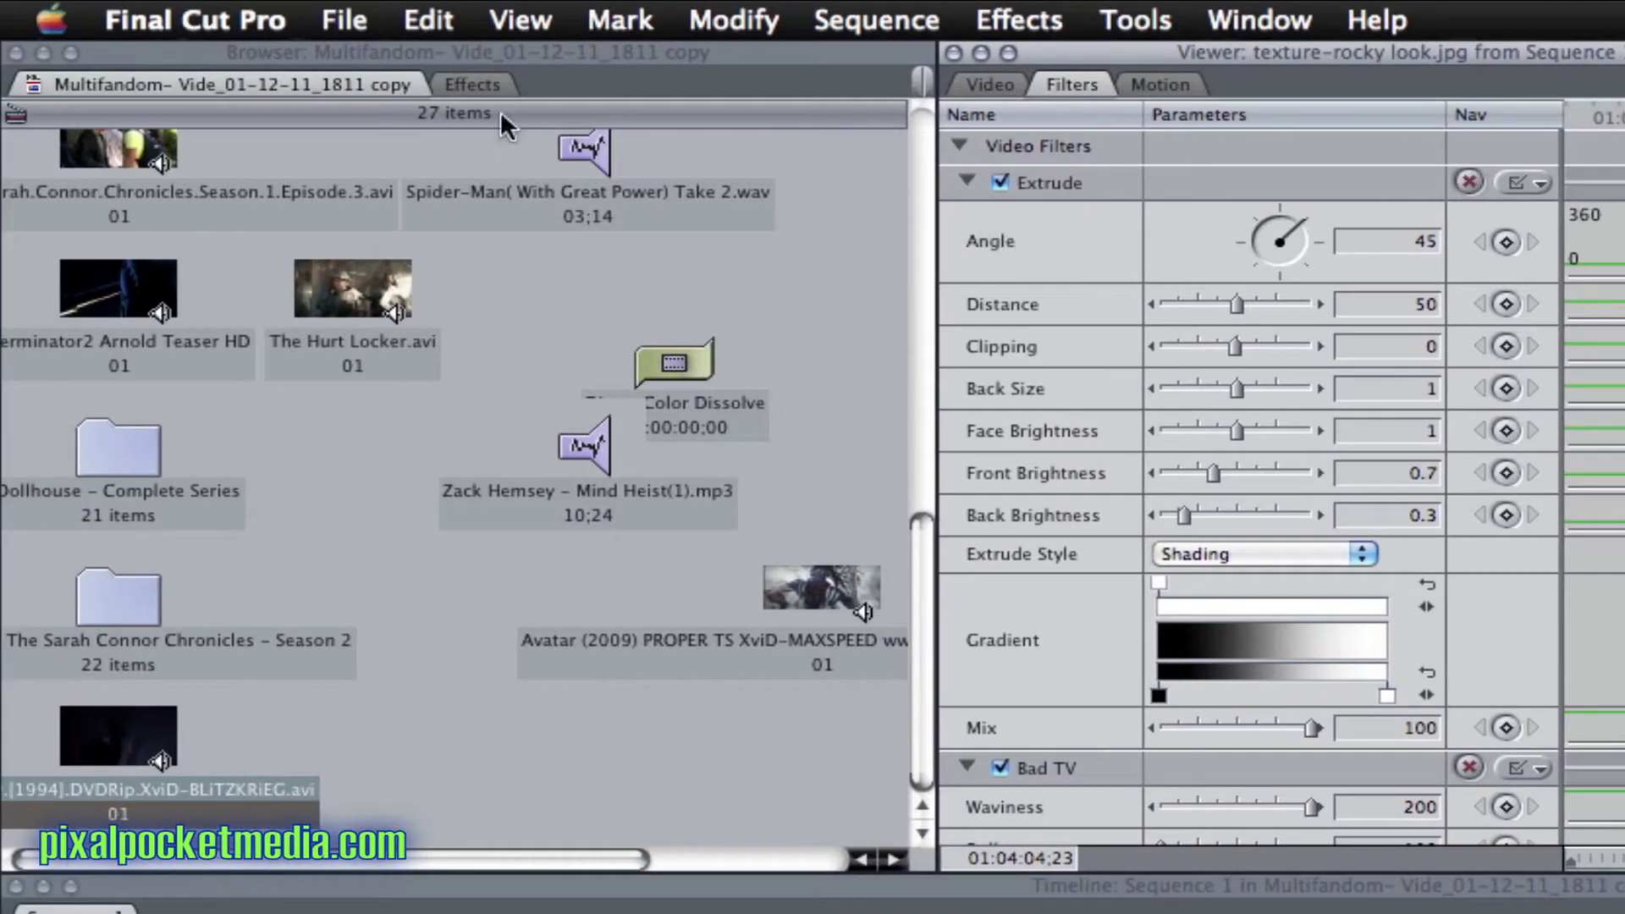
# Browse the effects list back to the start of the Video Filters bin
pyautogui.click(489, 85)
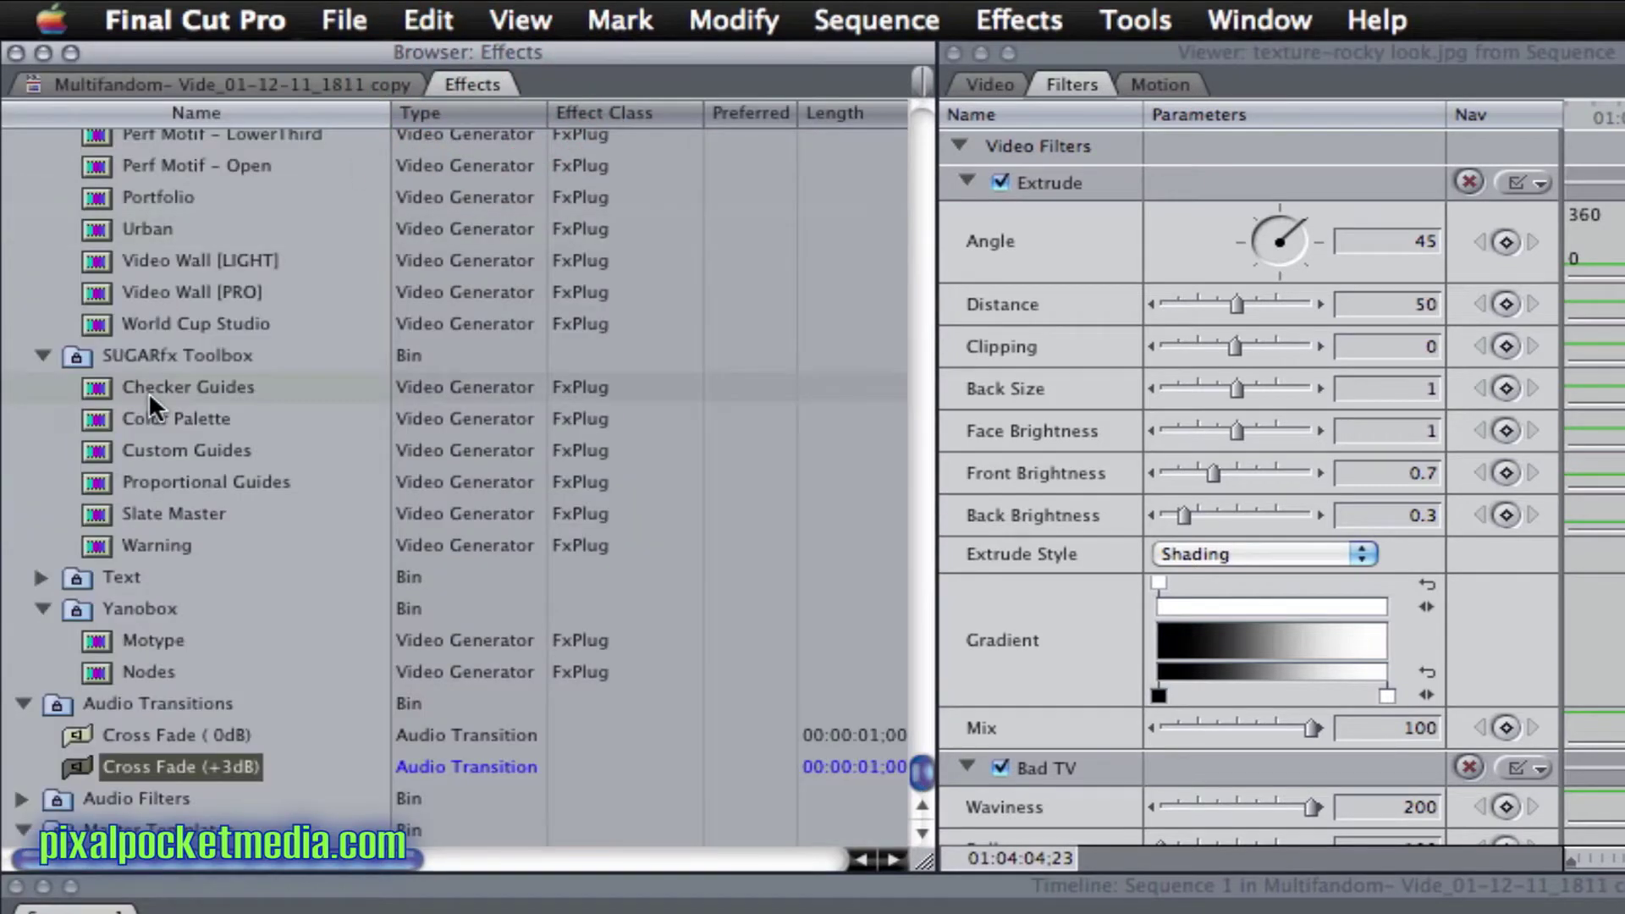
pyautogui.scroll(15, 77, 513)
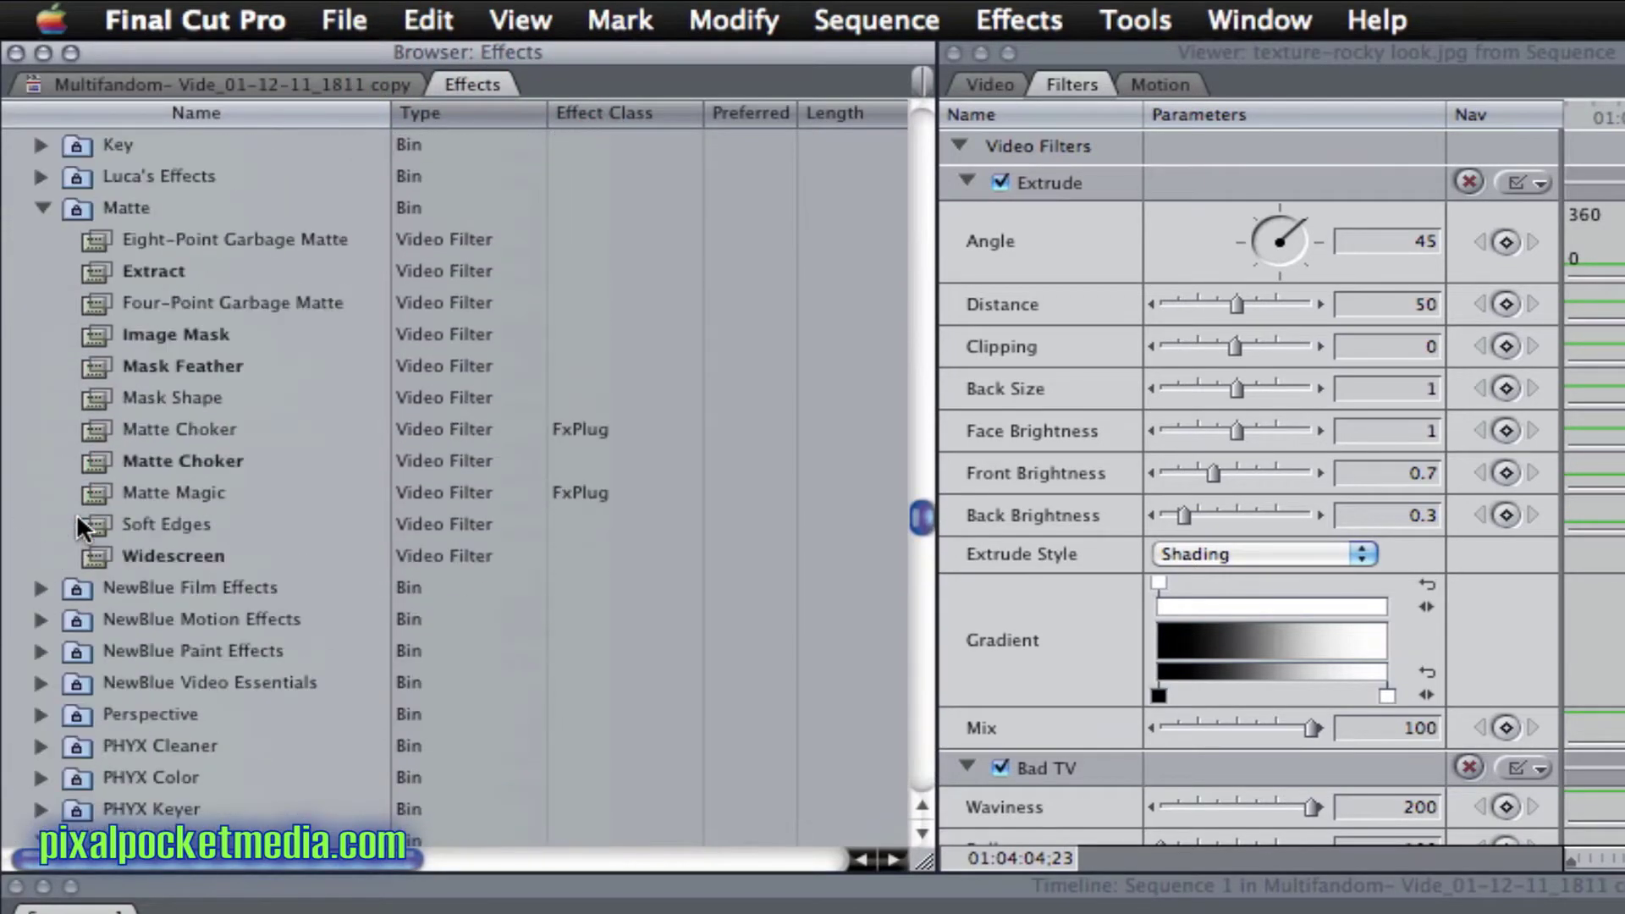
pyautogui.scroll(20, 76, 513)
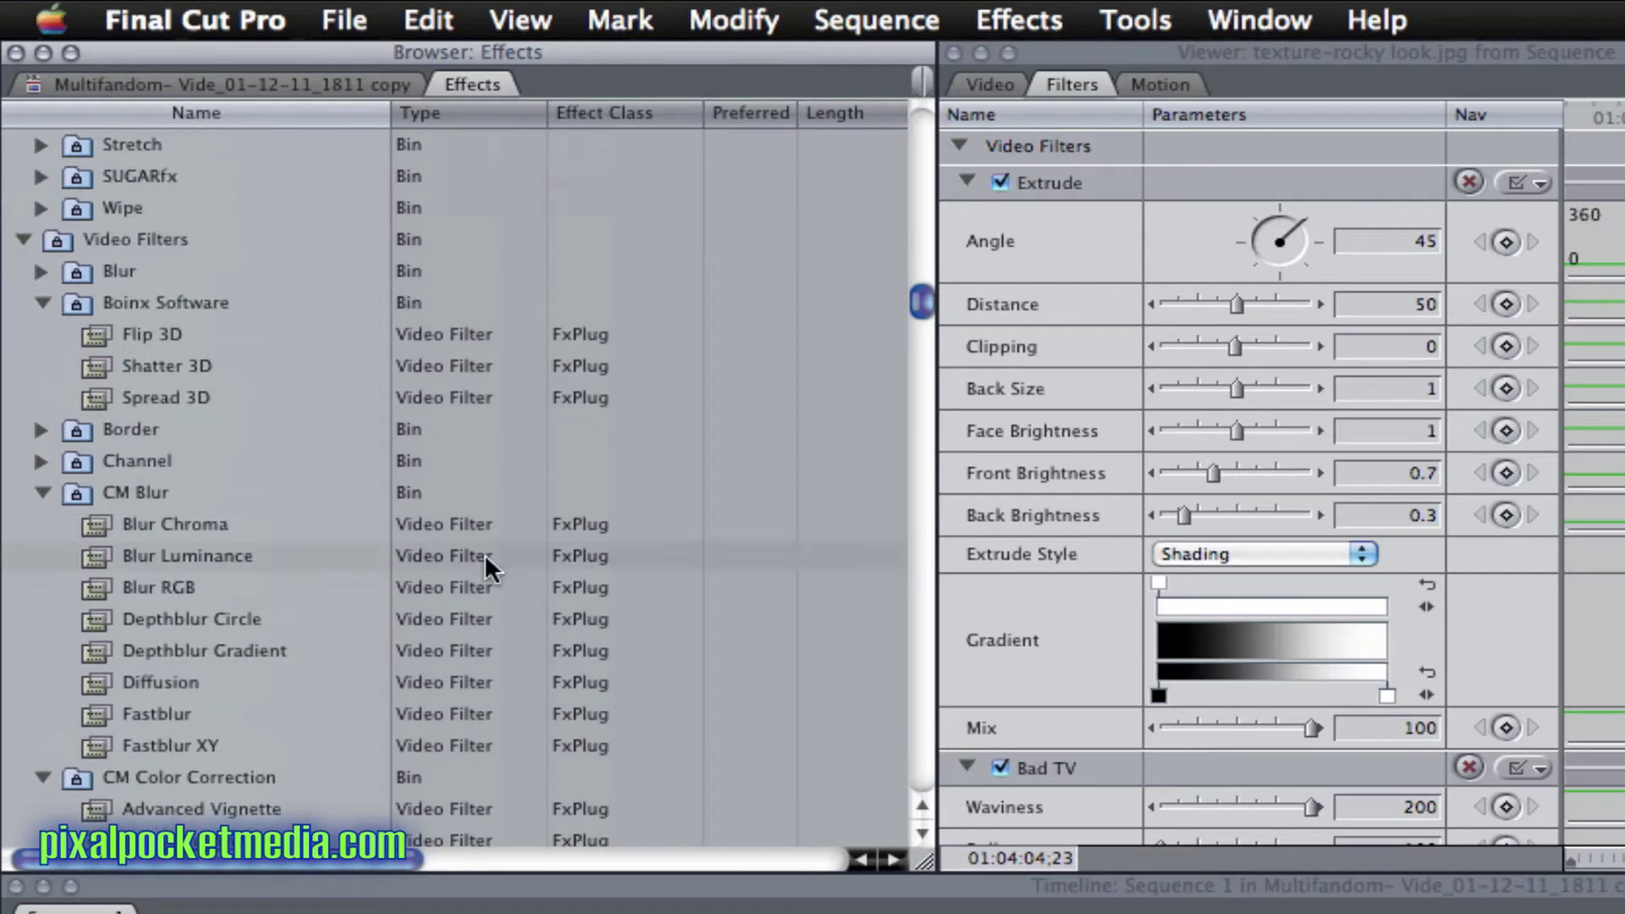
# Open the source image texture-rocky look.jpg from the project bin and check its filters against its original picture
pyautogui.click(219, 85)
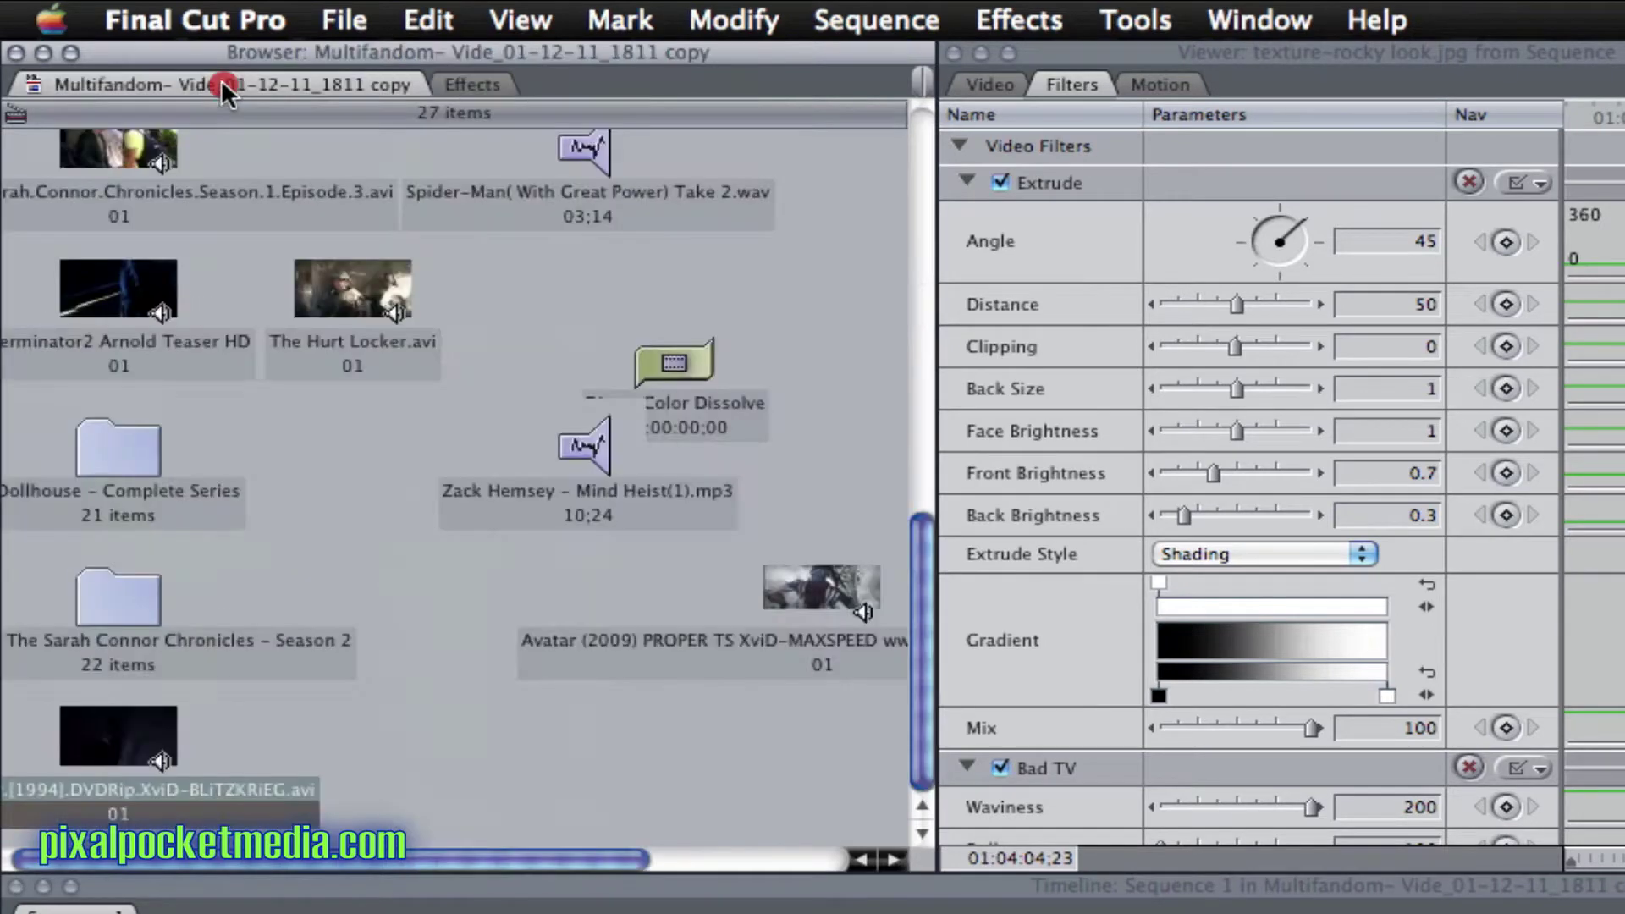
pyautogui.scroll(10, 447, 618)
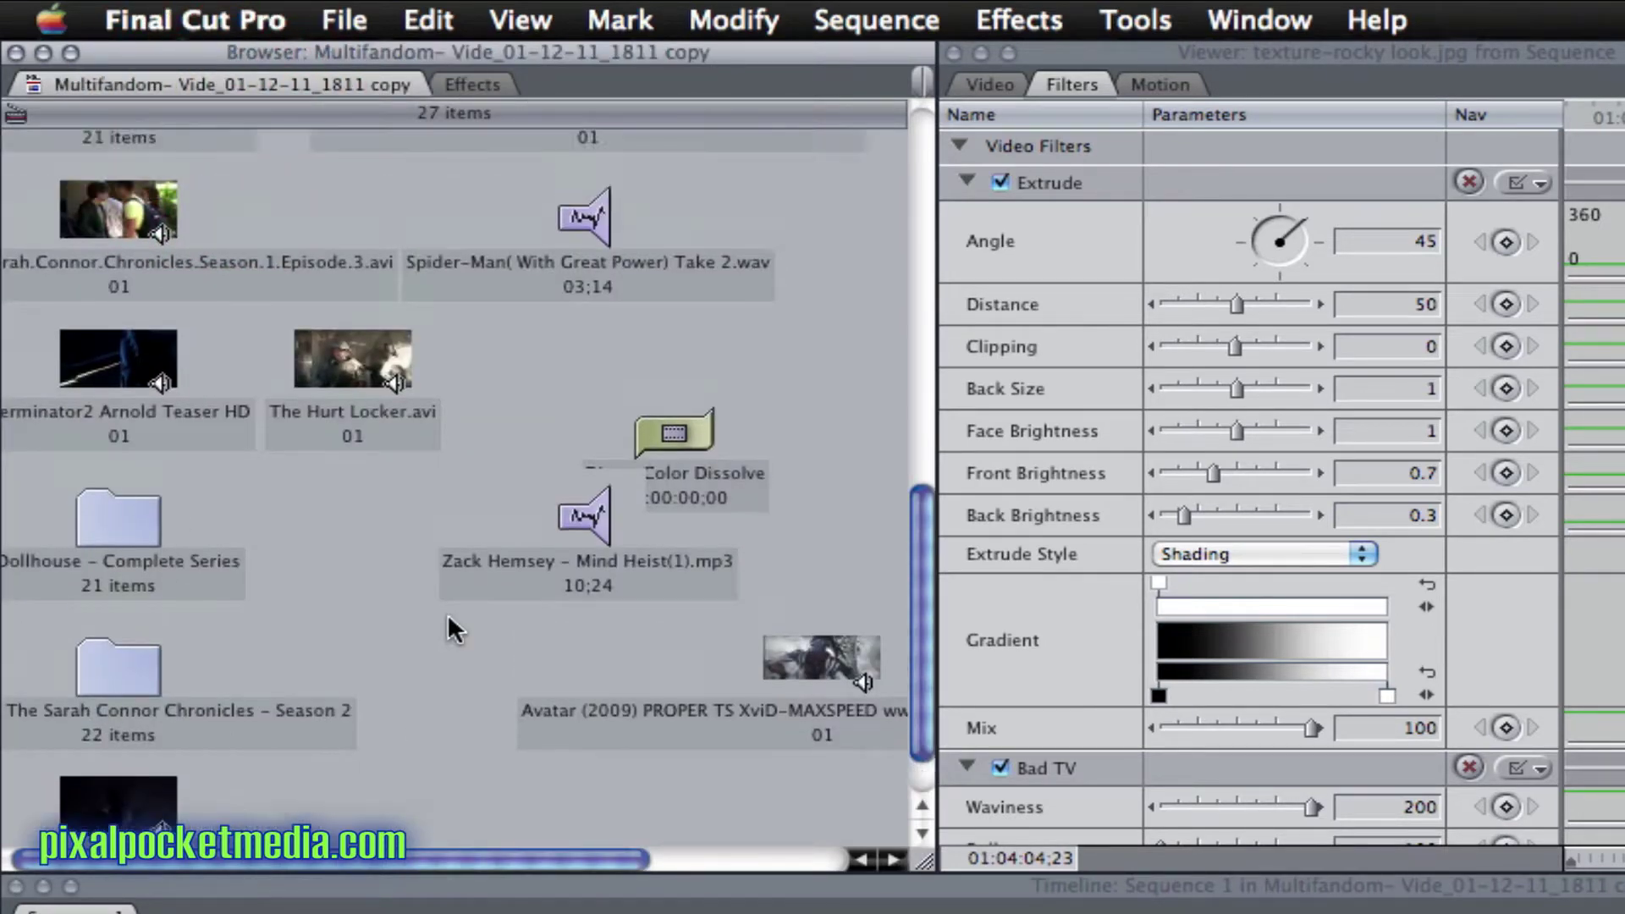
pyautogui.scroll(-3, 447, 613)
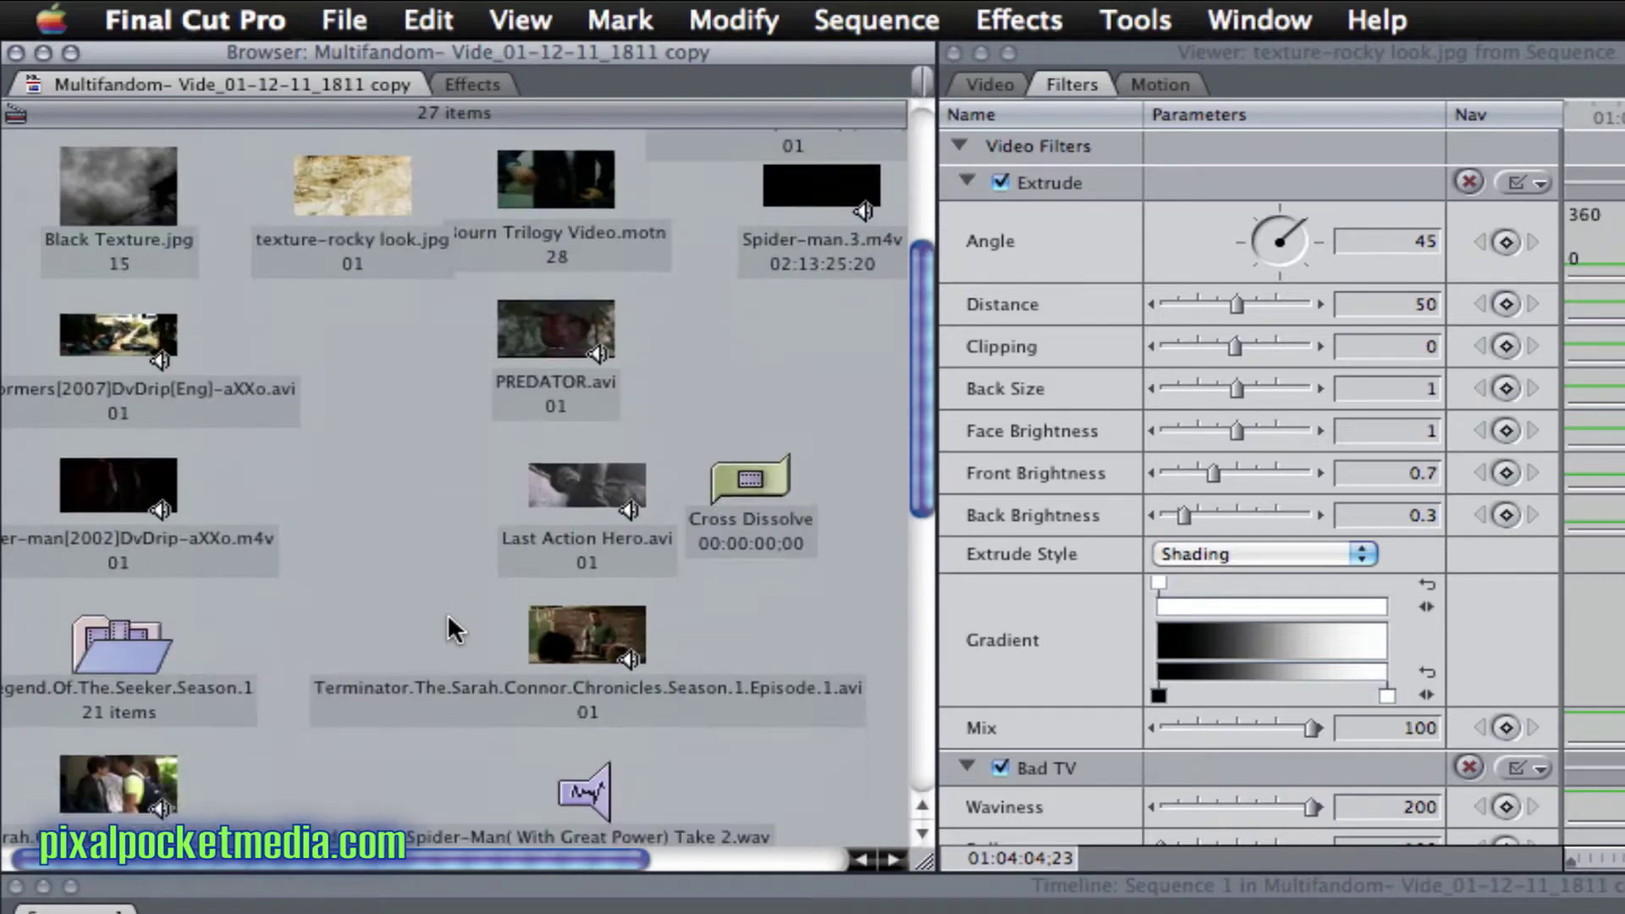
pyautogui.click(327, 198)
pyautogui.doubleClick(326, 198)
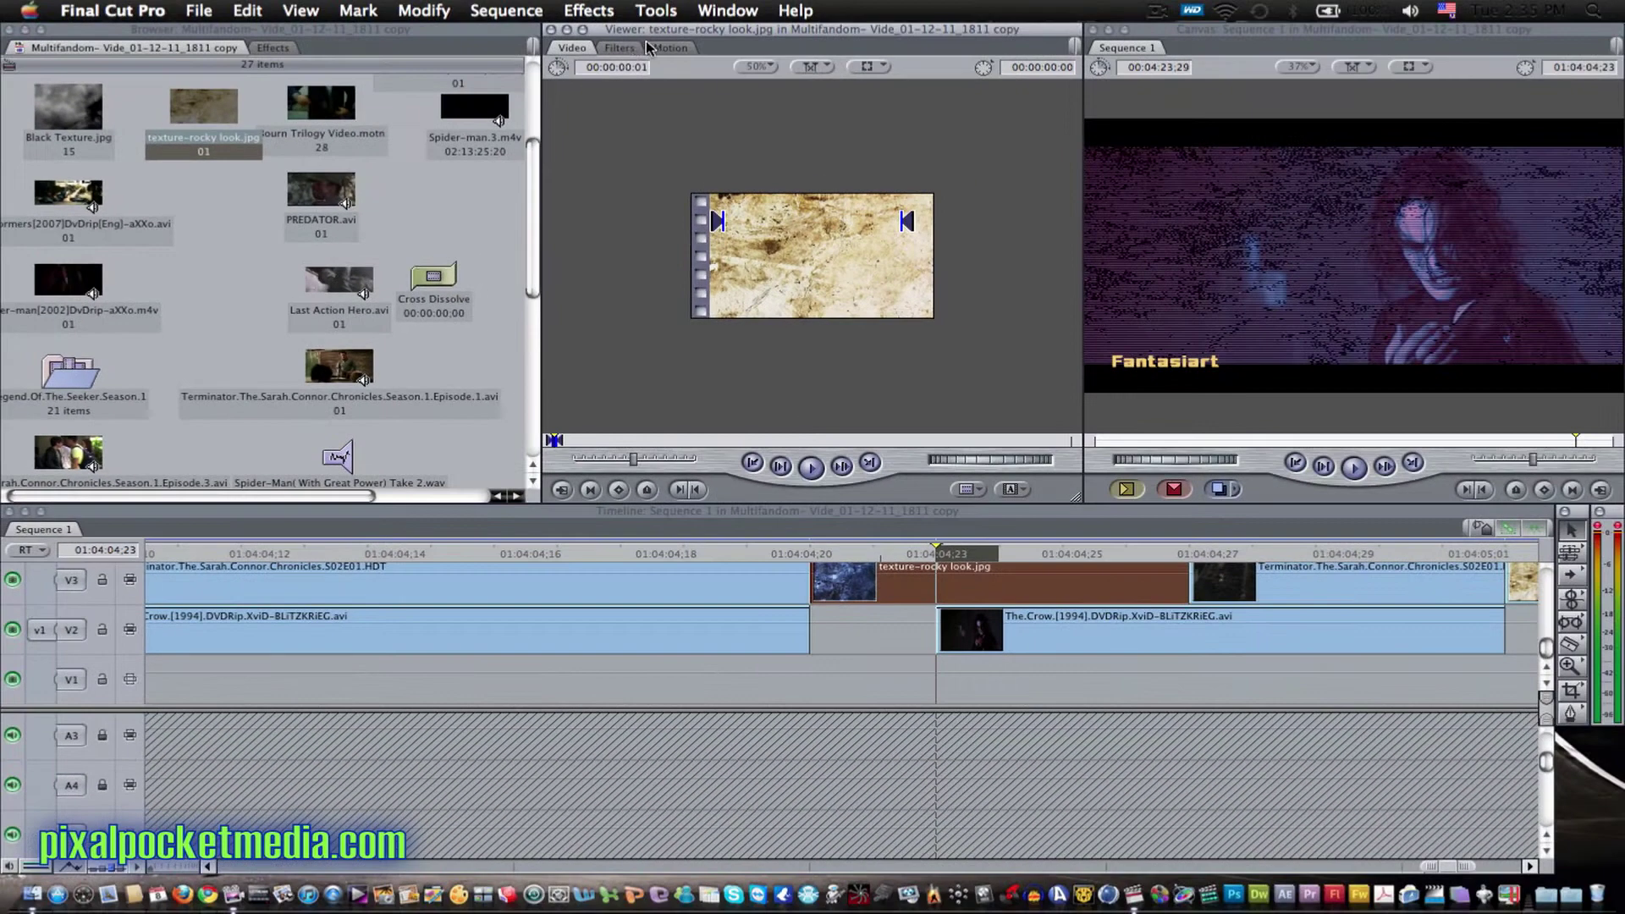
pyautogui.click(682, 49)
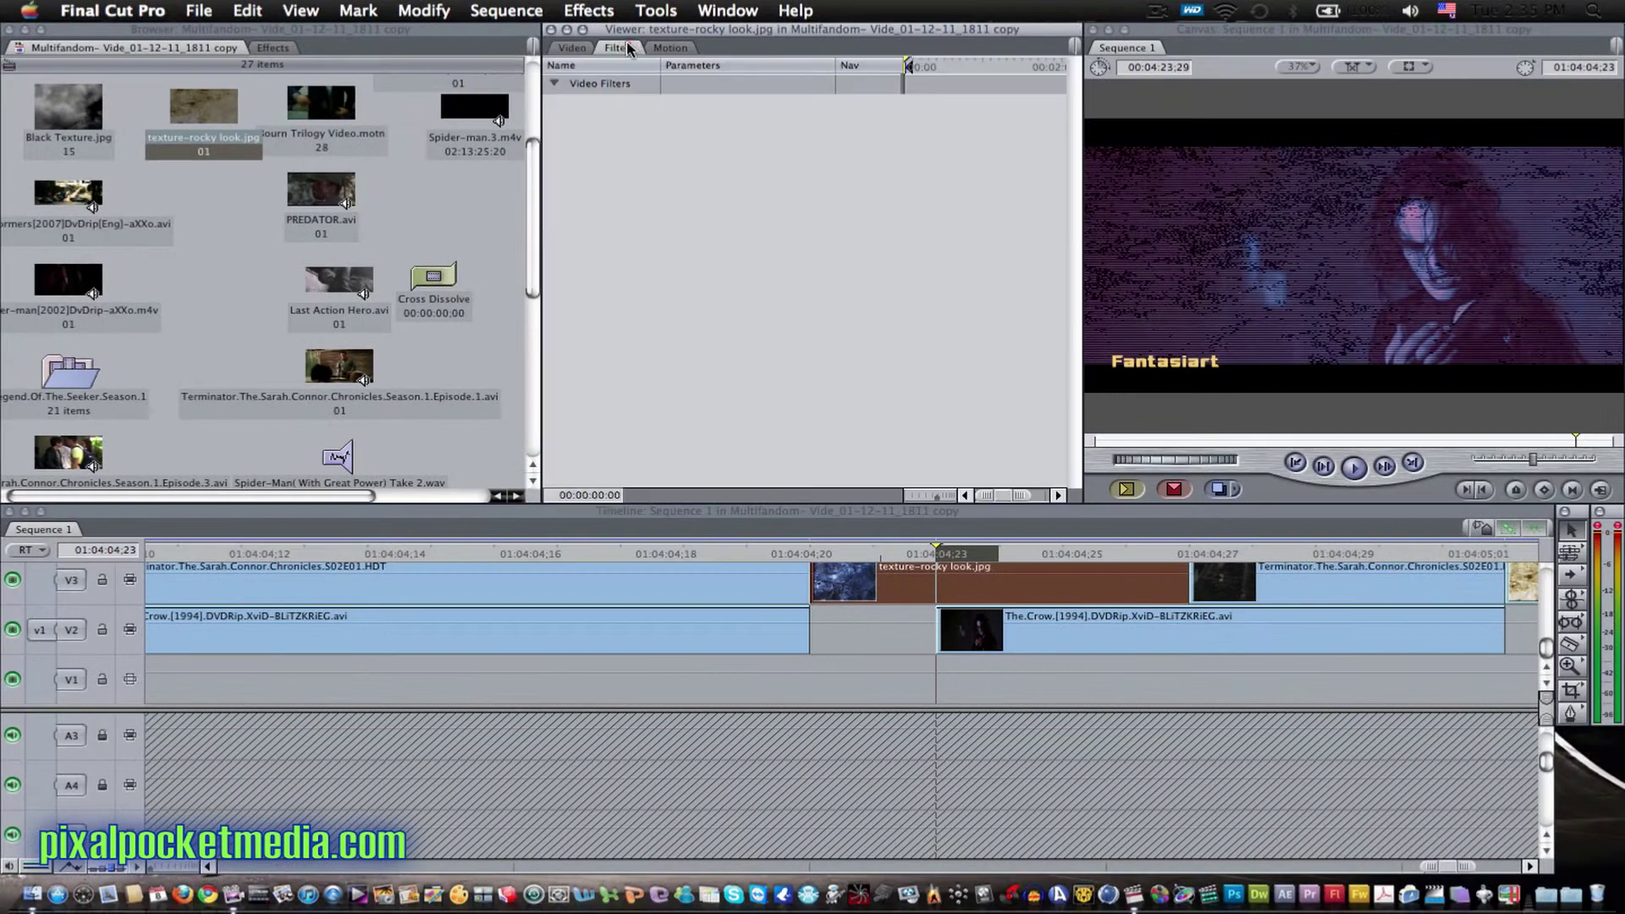
pyautogui.click(572, 48)
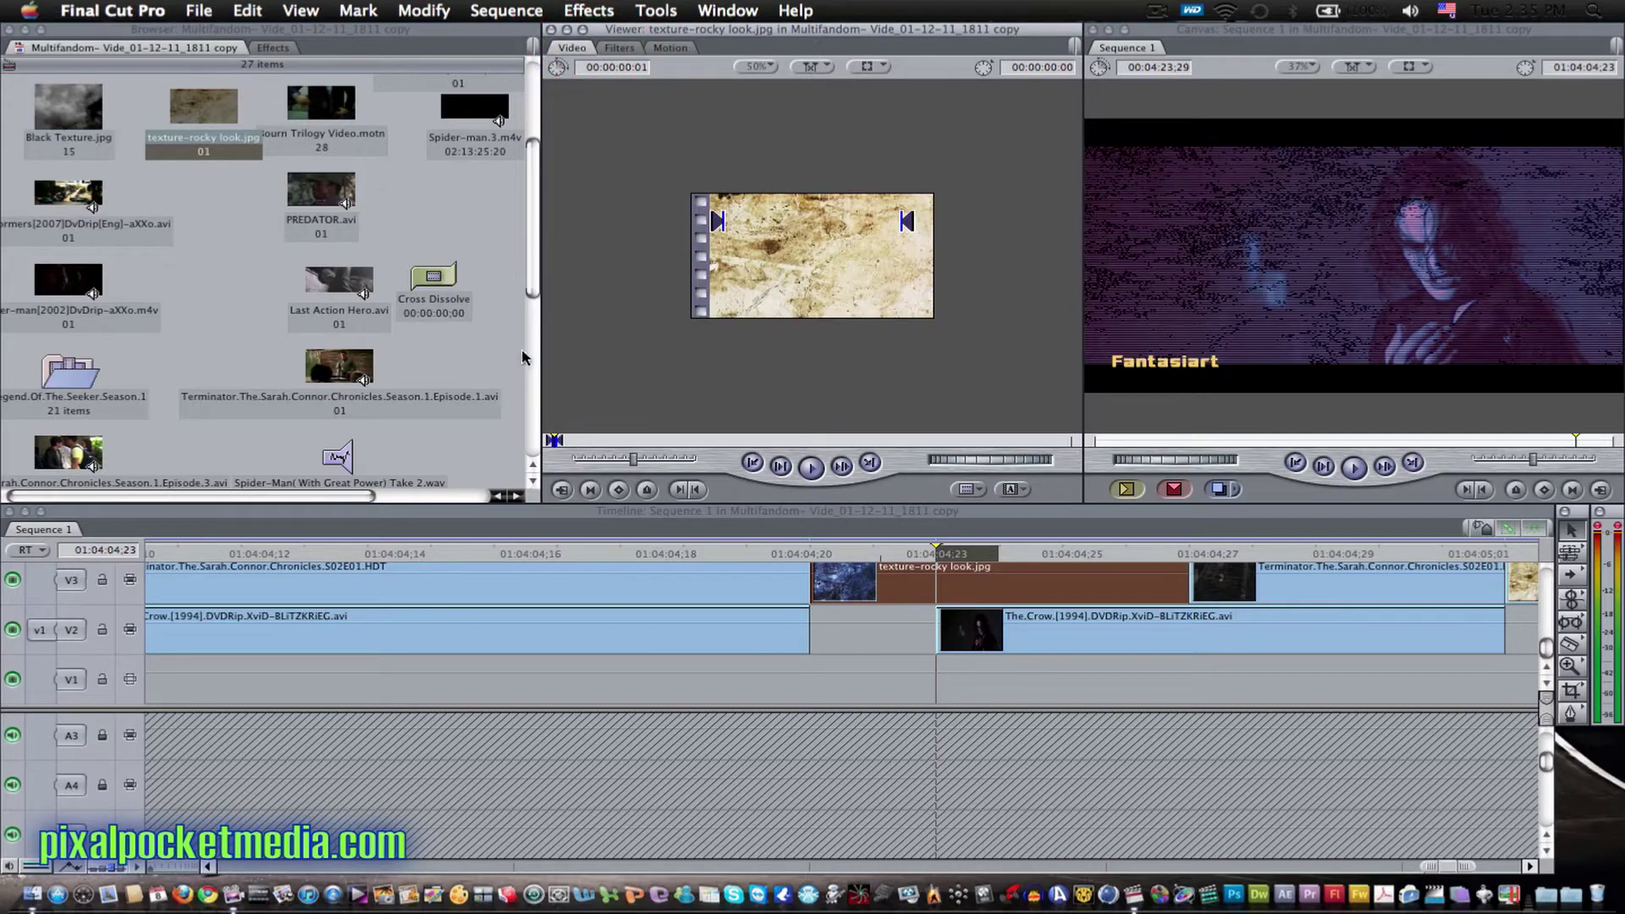
# Reopen the texture-rocky look.jpg clip from the timeline and display its filters alongside the effects list
pyautogui.click(272, 48)
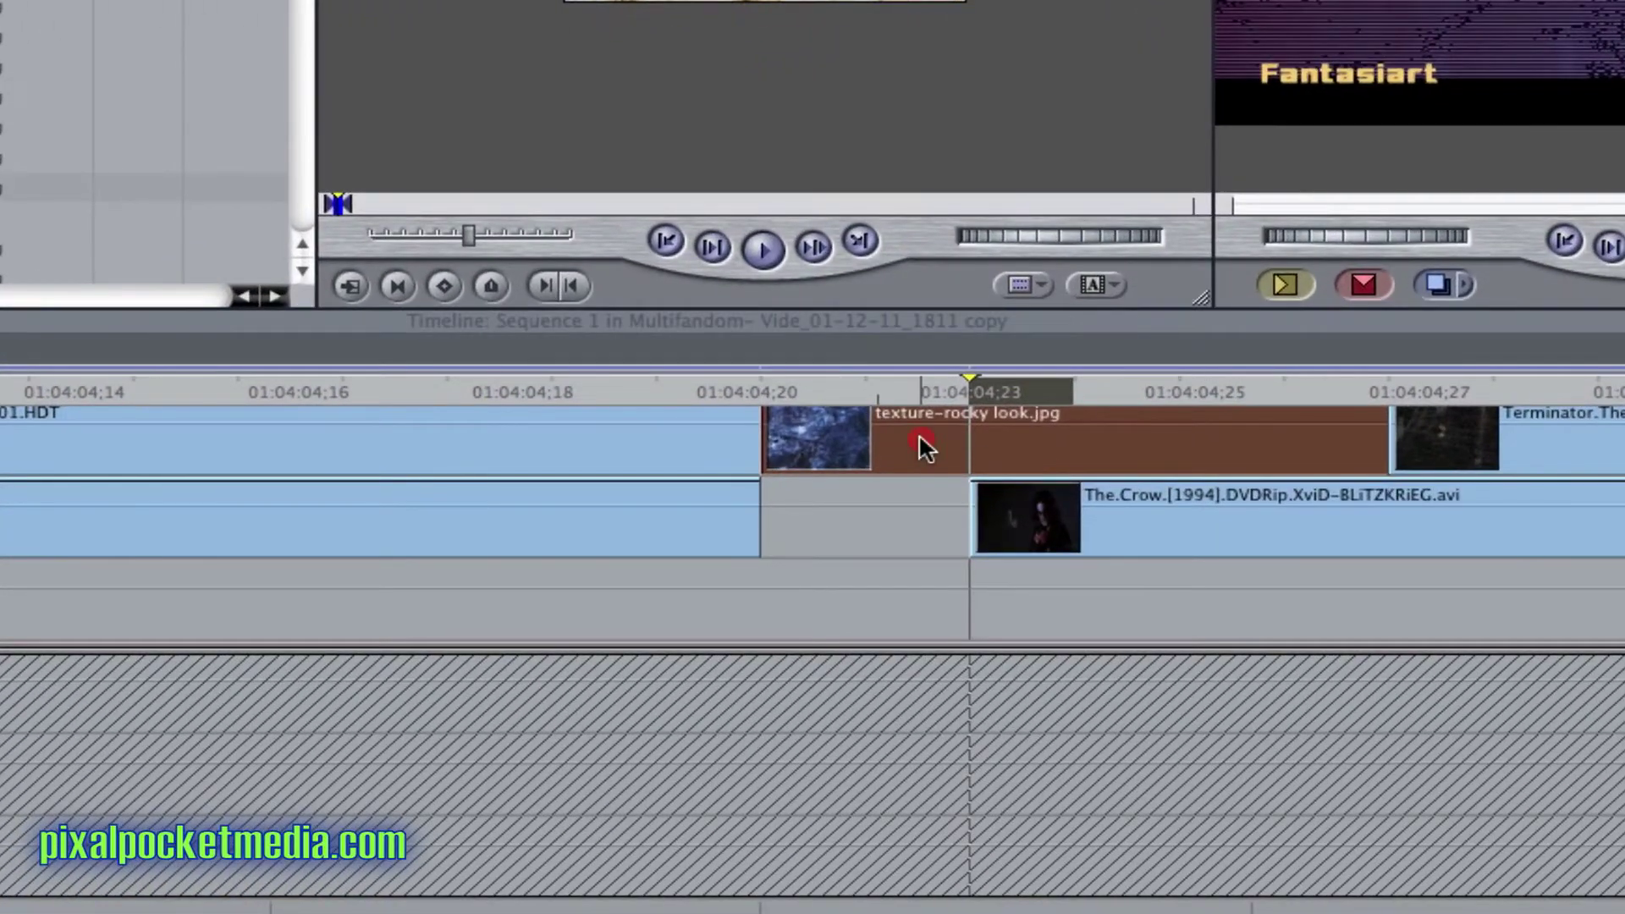
pyautogui.doubleClick(918, 436)
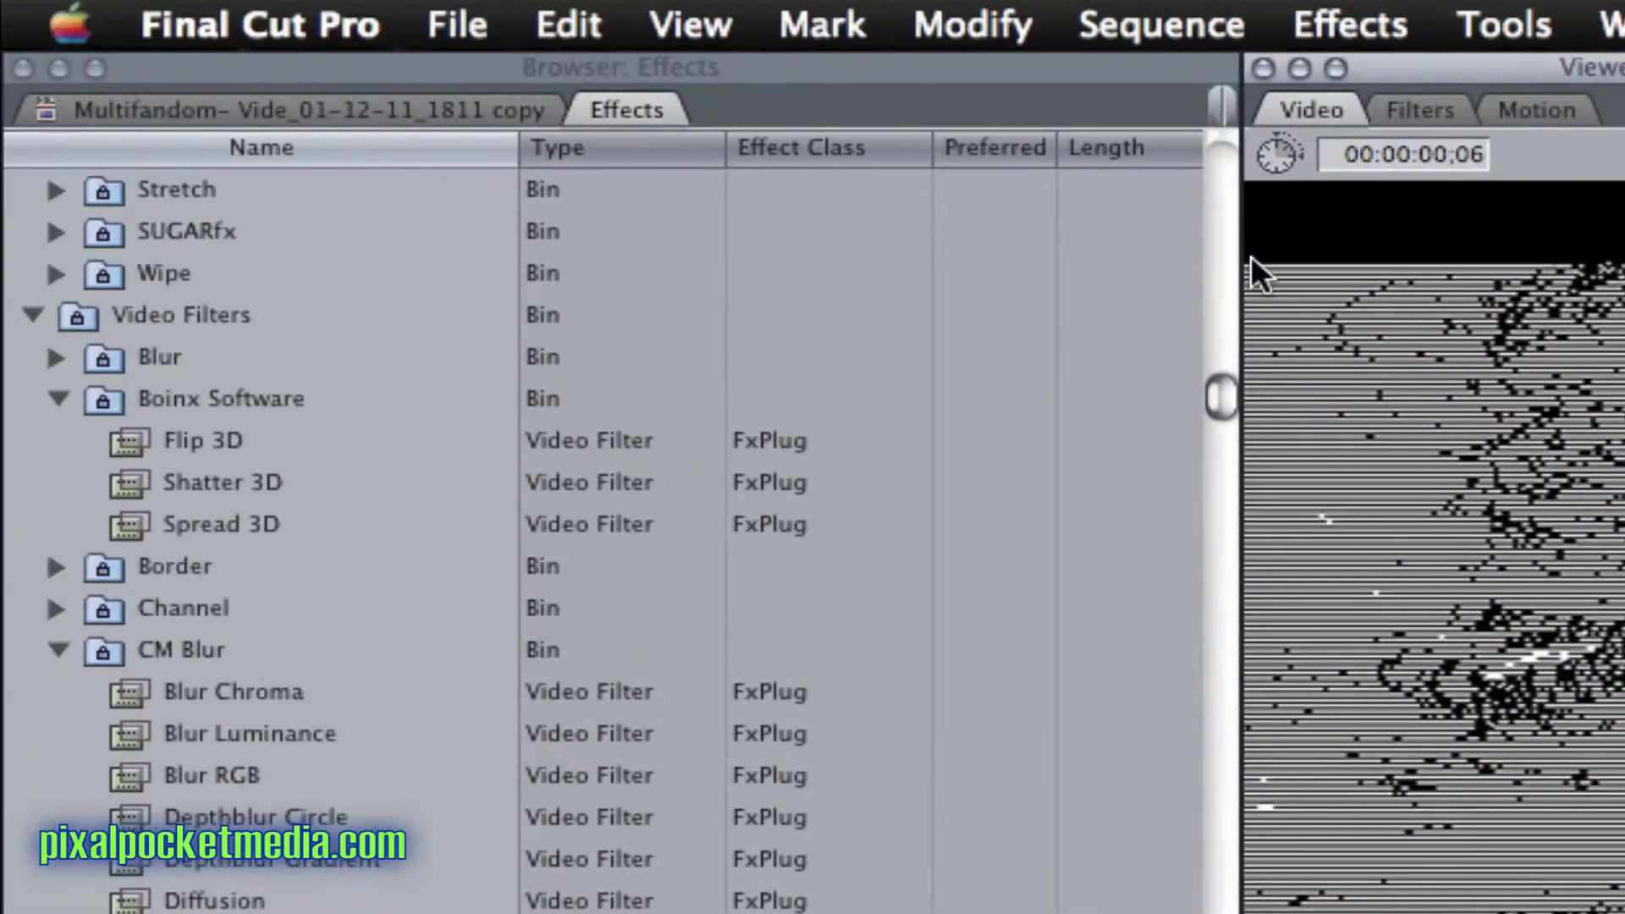
pyautogui.click(1440, 109)
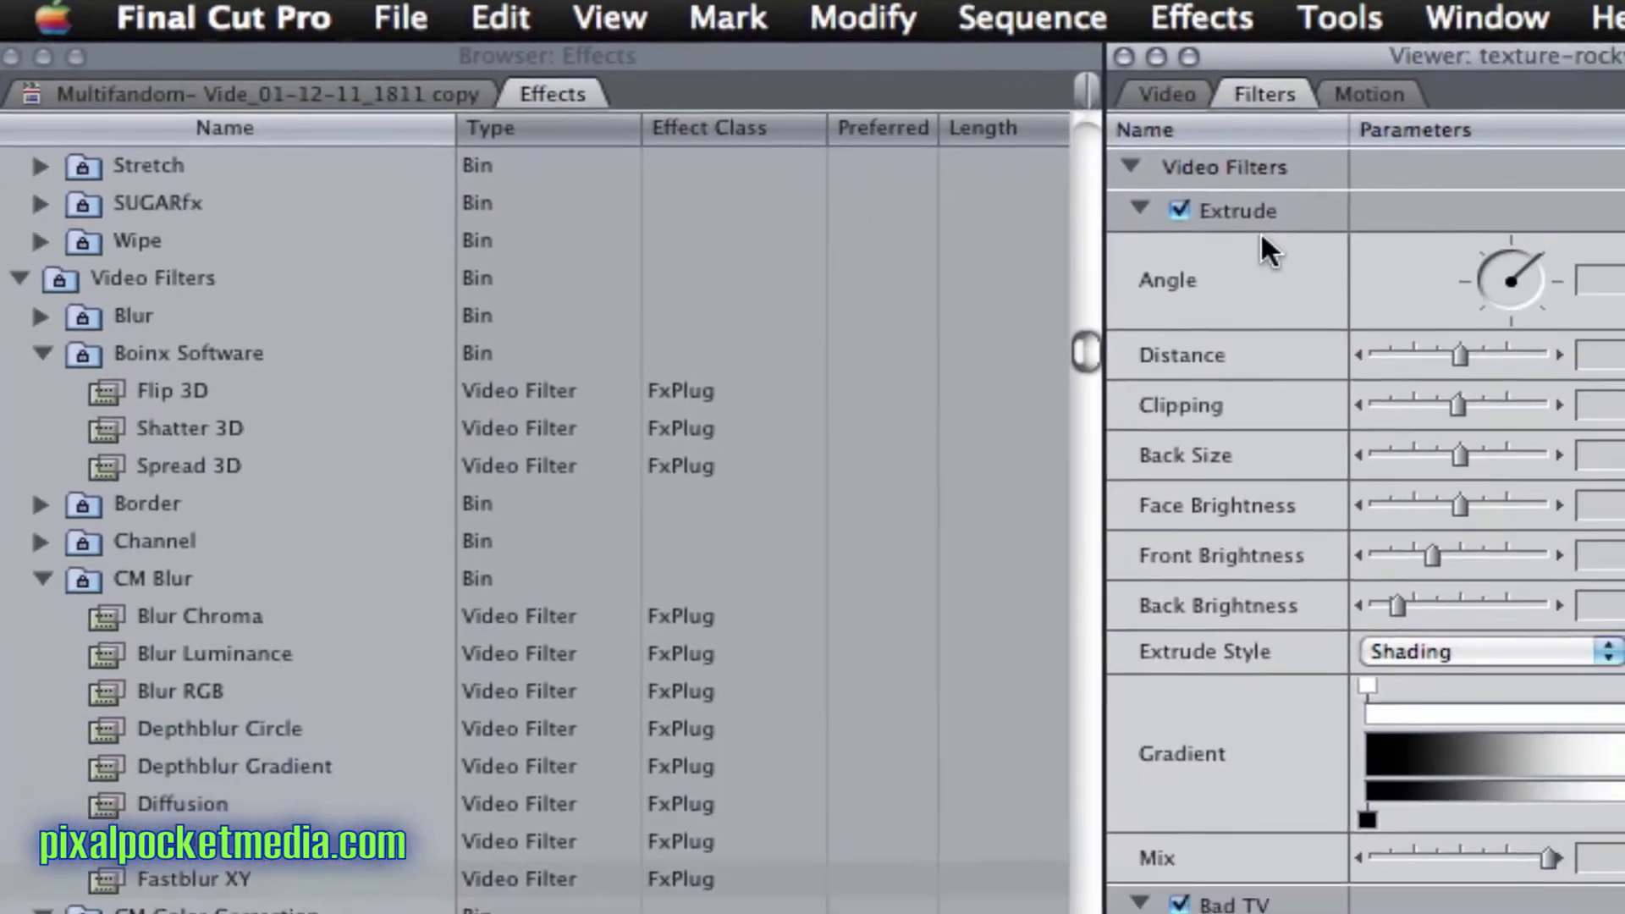
# Find the Extrude filter in the Stylize bin of the video filters
pyautogui.scroll(-20, 117, 494)
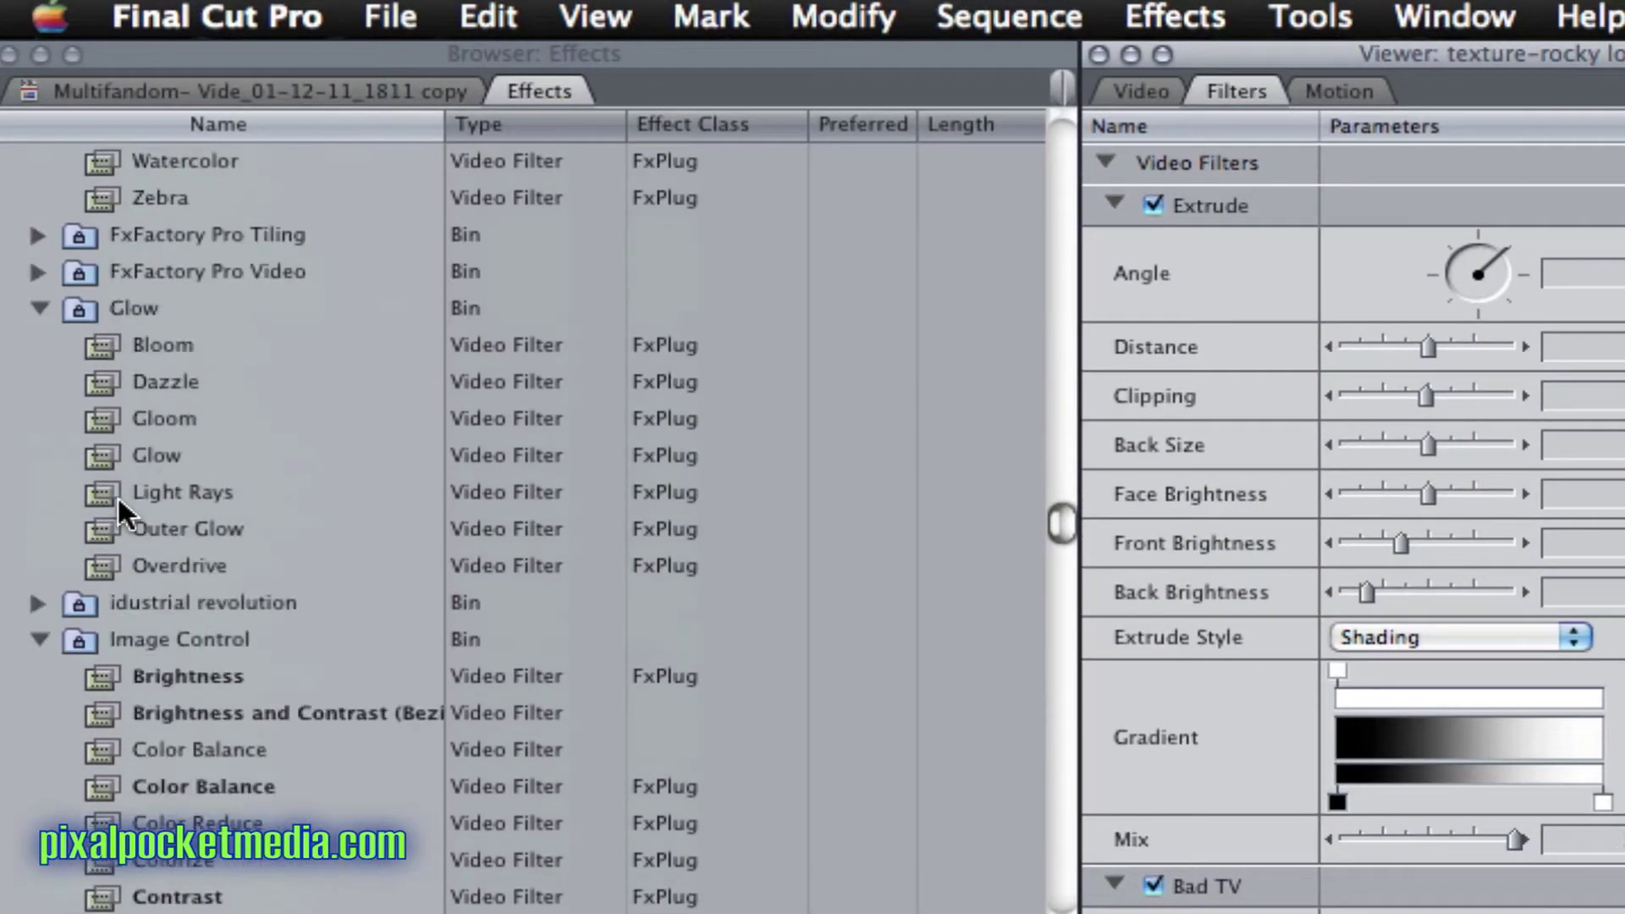
pyautogui.scroll(-15, 49, 531)
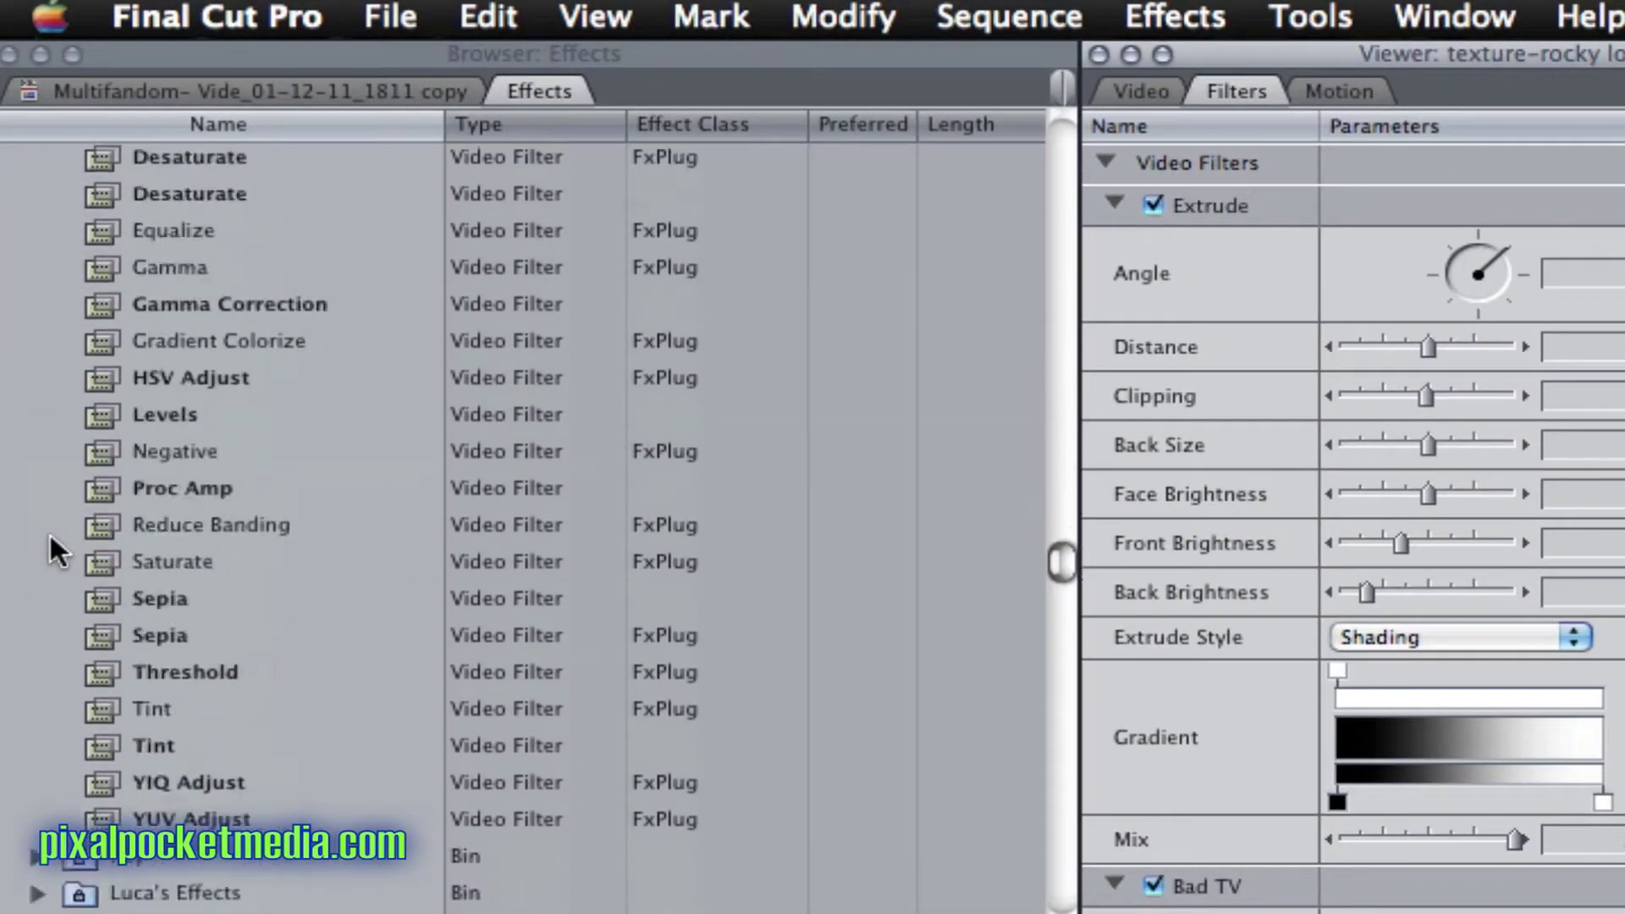
pyautogui.scroll(-12, 49, 531)
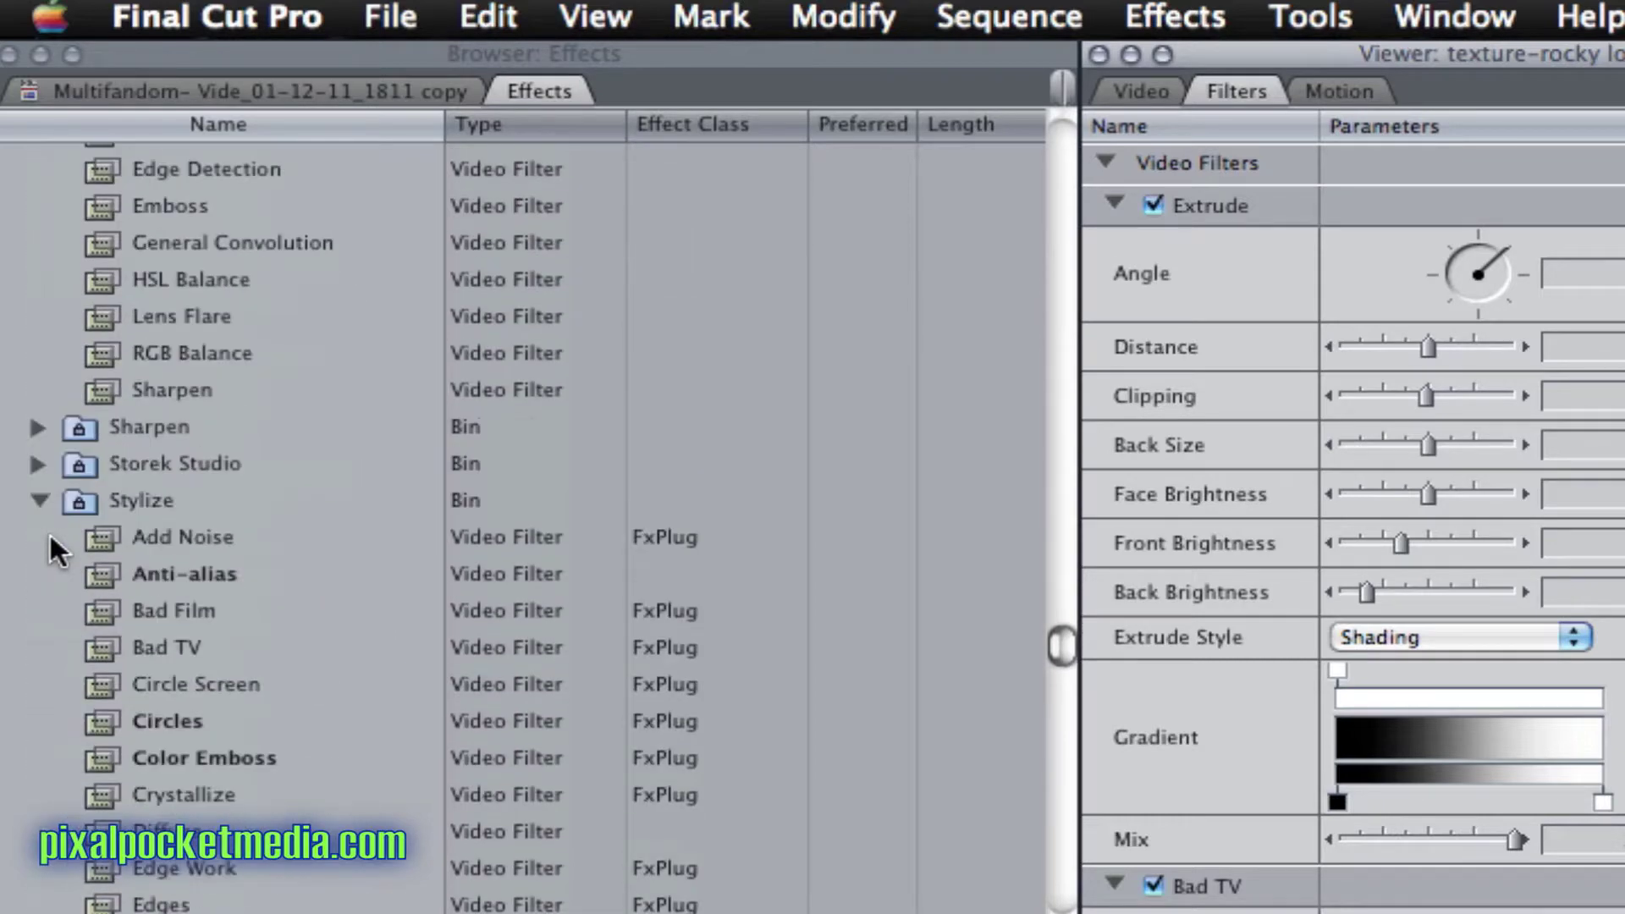
pyautogui.scroll(-1, 76, 685)
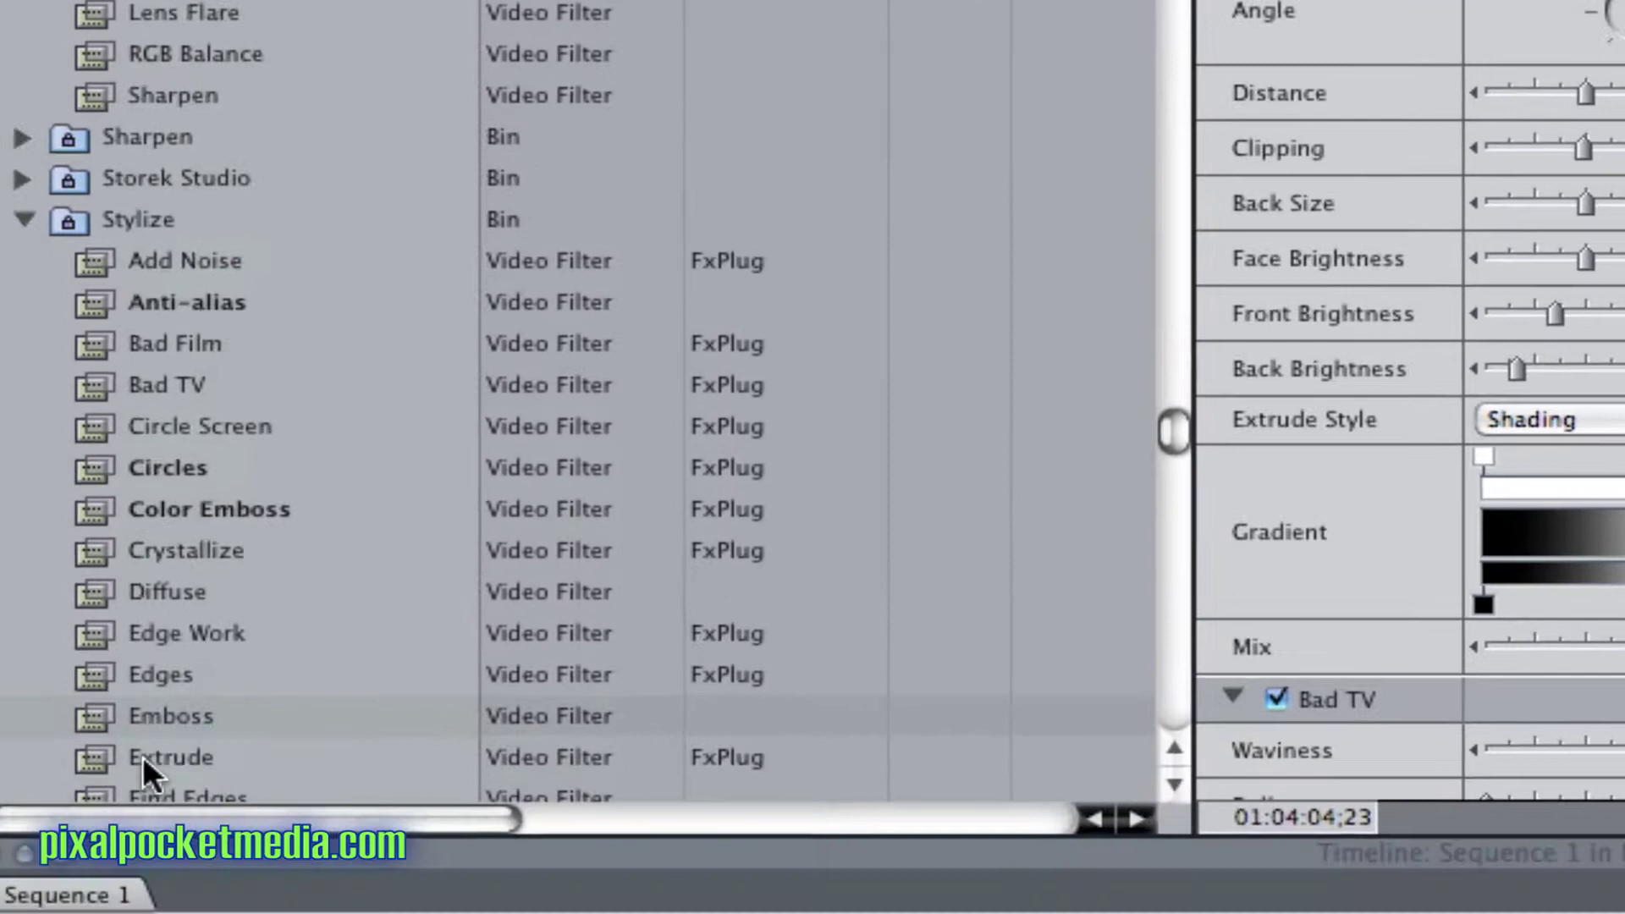
pyautogui.scroll(-1, 142, 912)
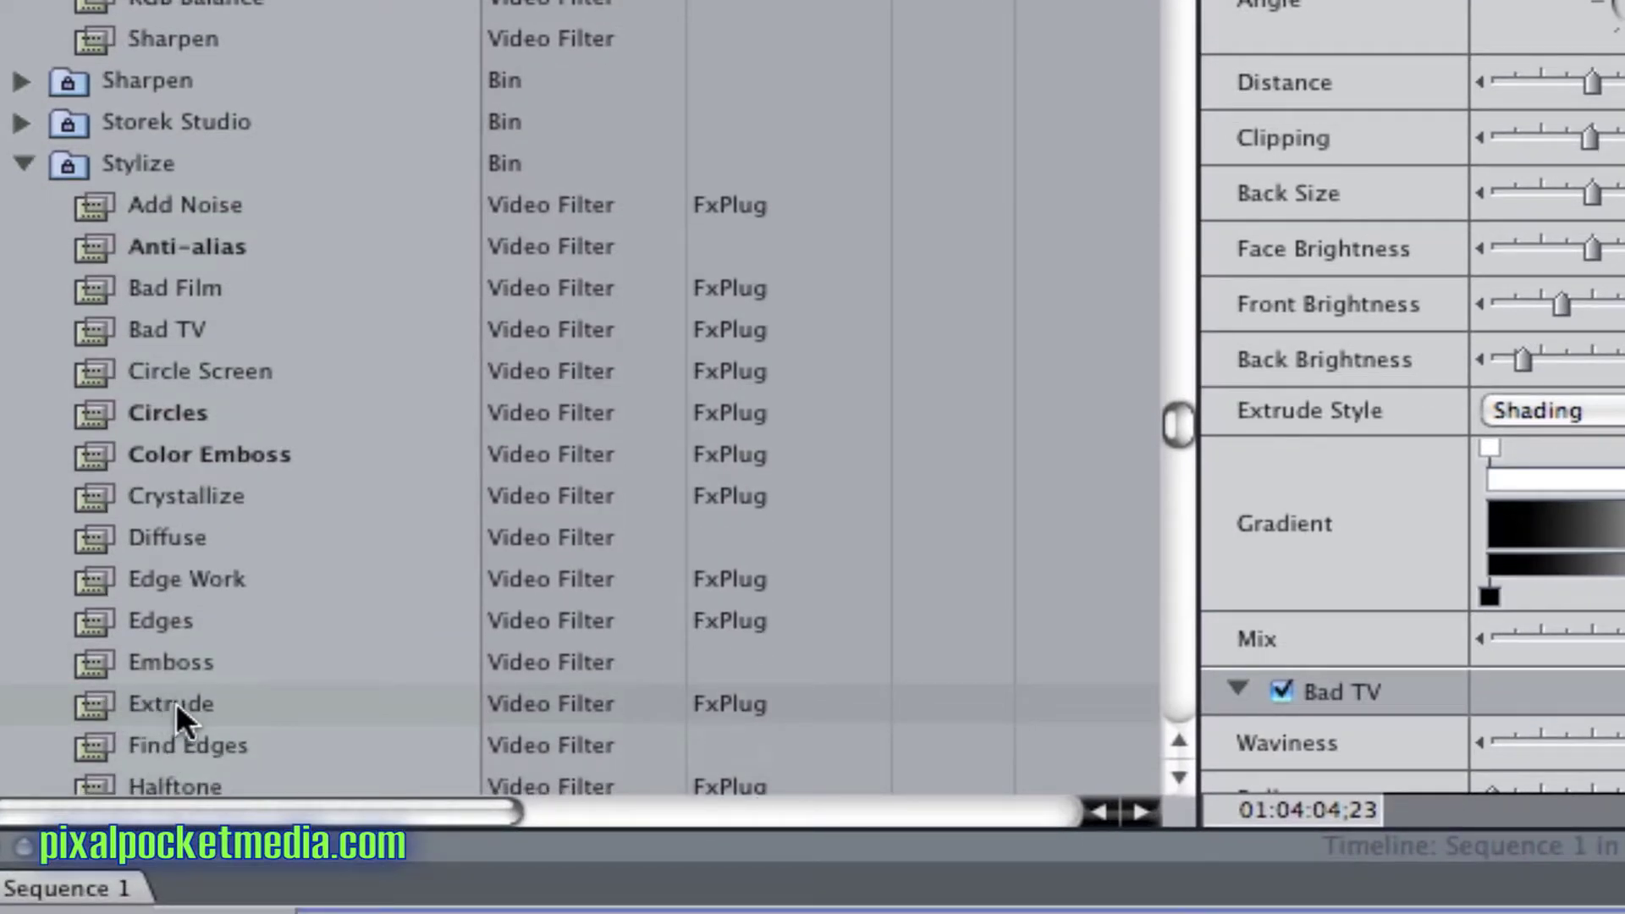
# Examine the parameters of the clip's Extrude and Bad TV filters
pyautogui.scroll(-7, 176, 703)
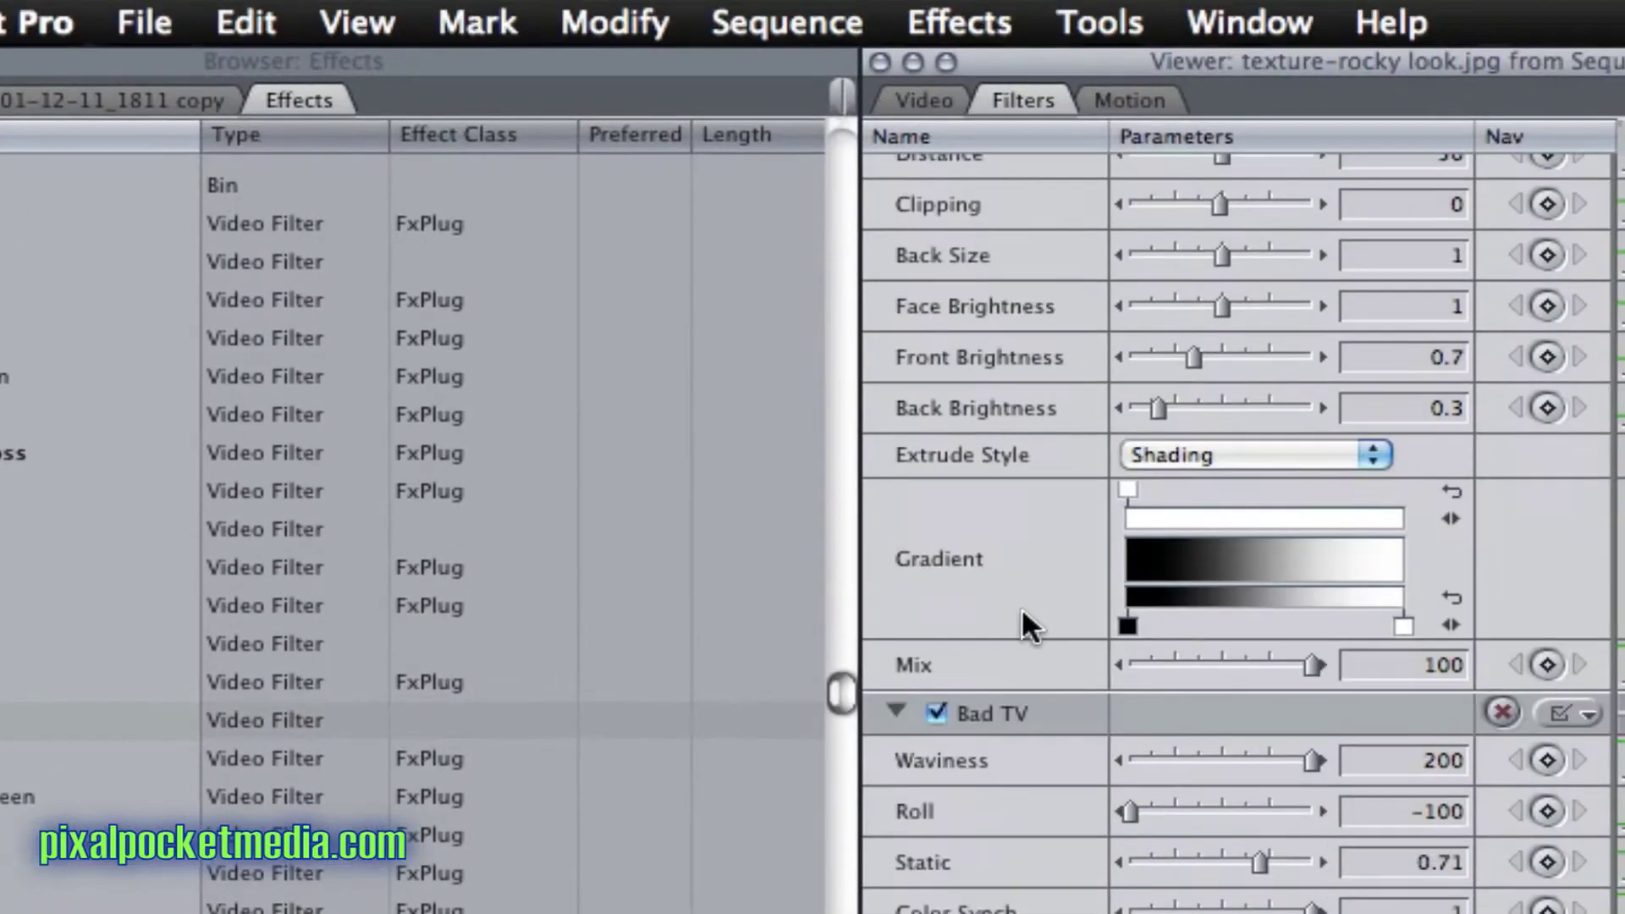
pyautogui.scroll(-1, 1021, 611)
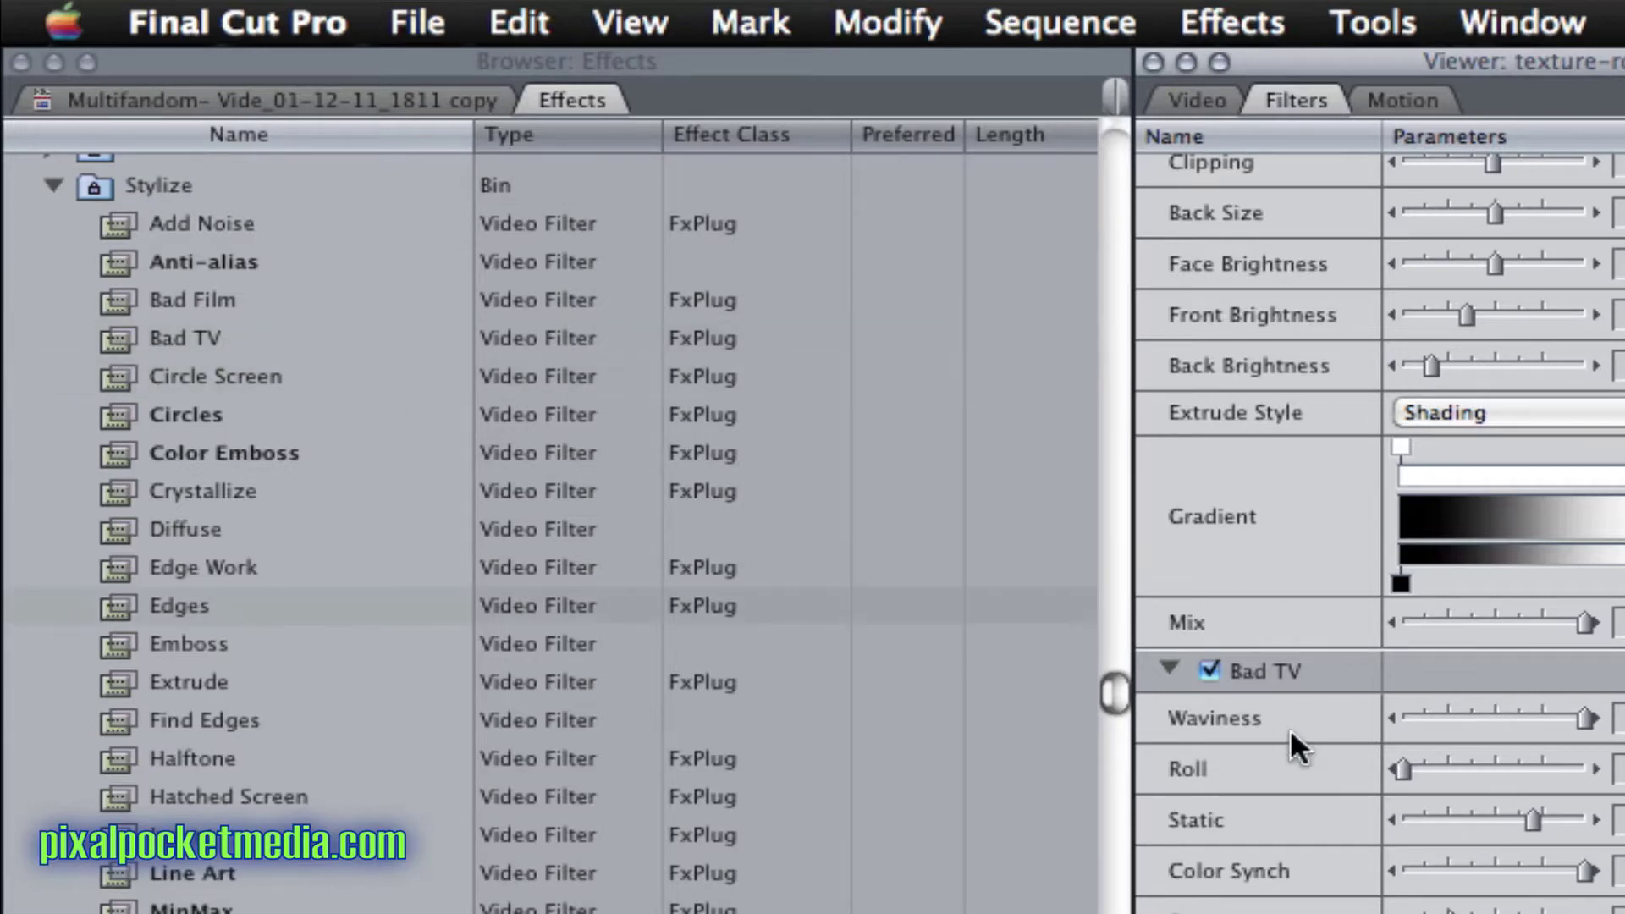
pyautogui.scroll(-2, 1290, 727)
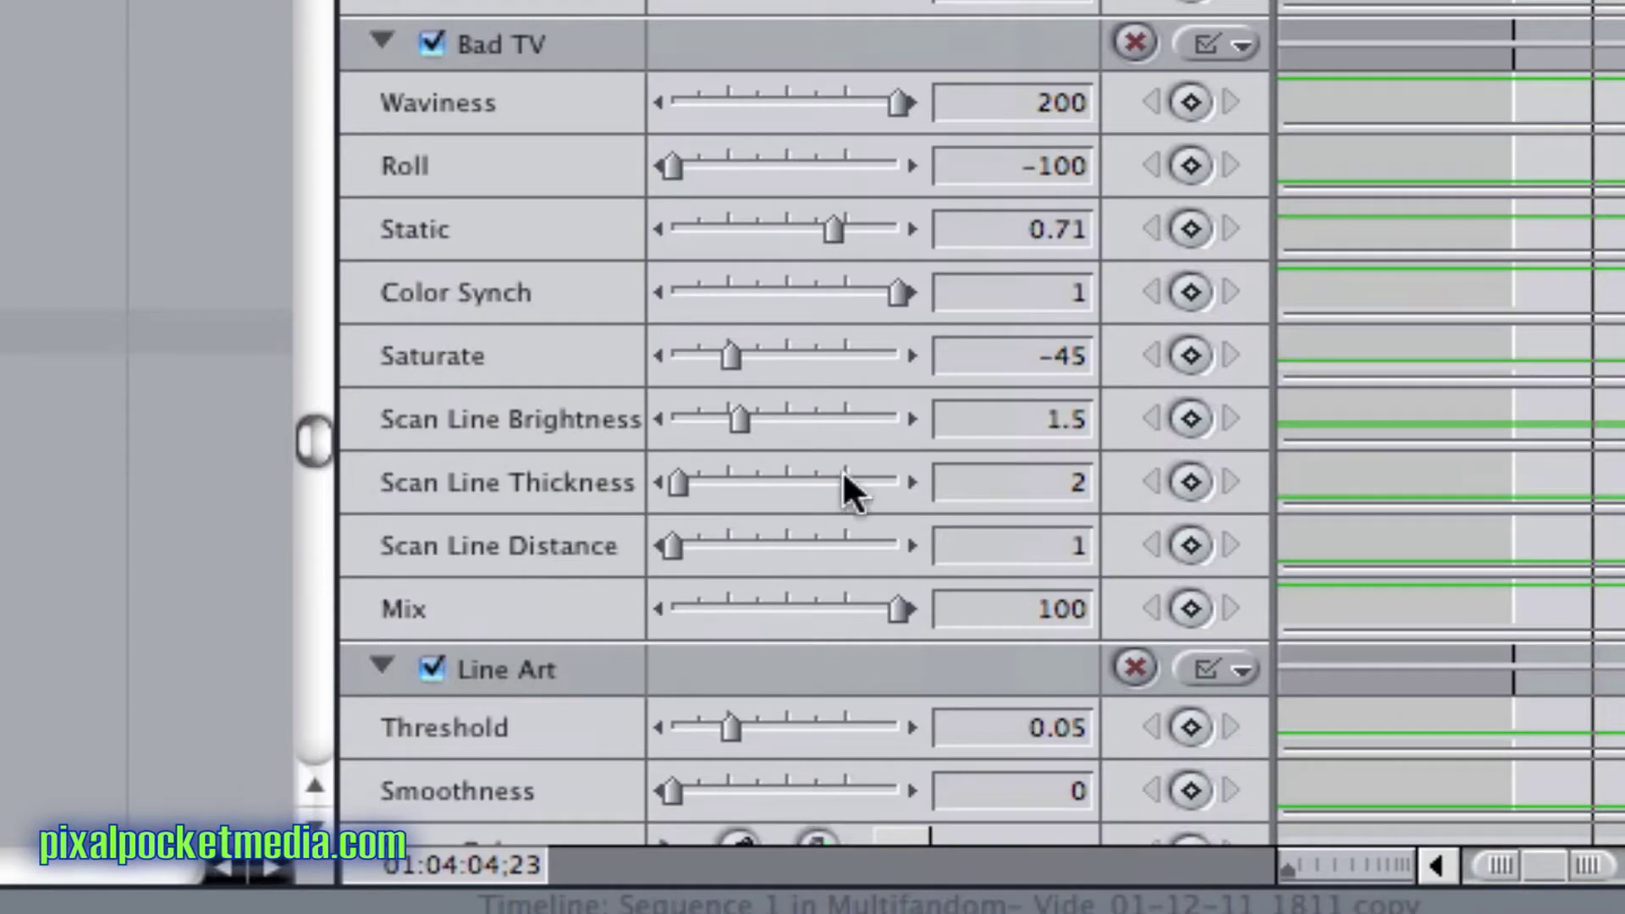
pyautogui.scroll(-4, 592, 487)
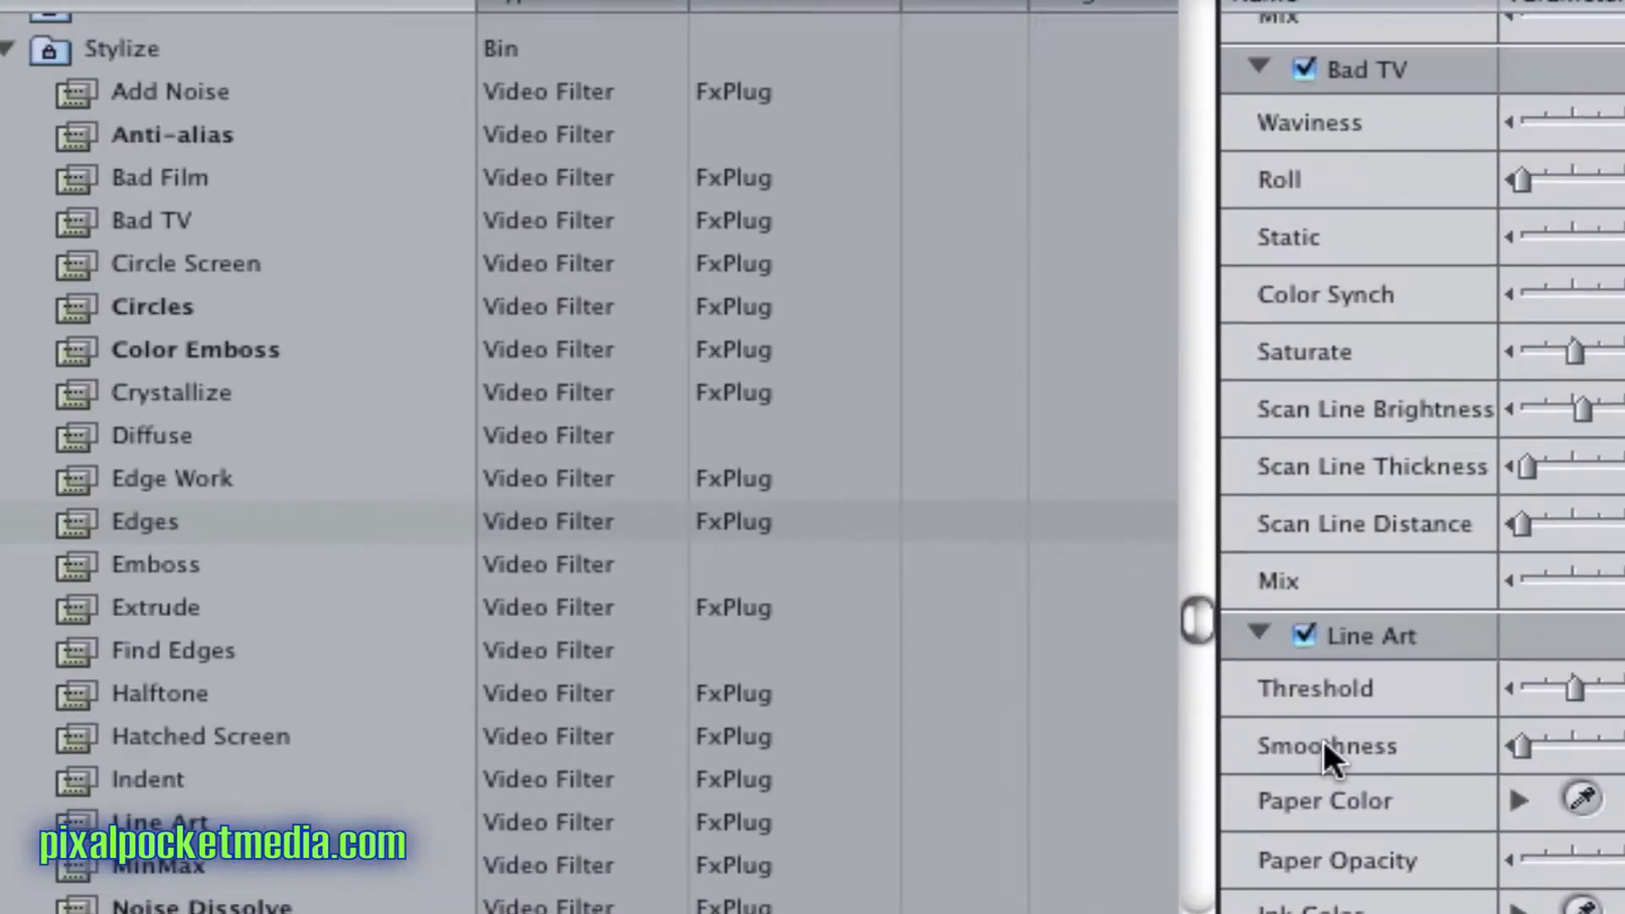
# Locate Line Art among the Stylize filters and review the clip's Line Art, brightness and contrast settings
pyautogui.click(344, 645)
pyautogui.click(748, 677)
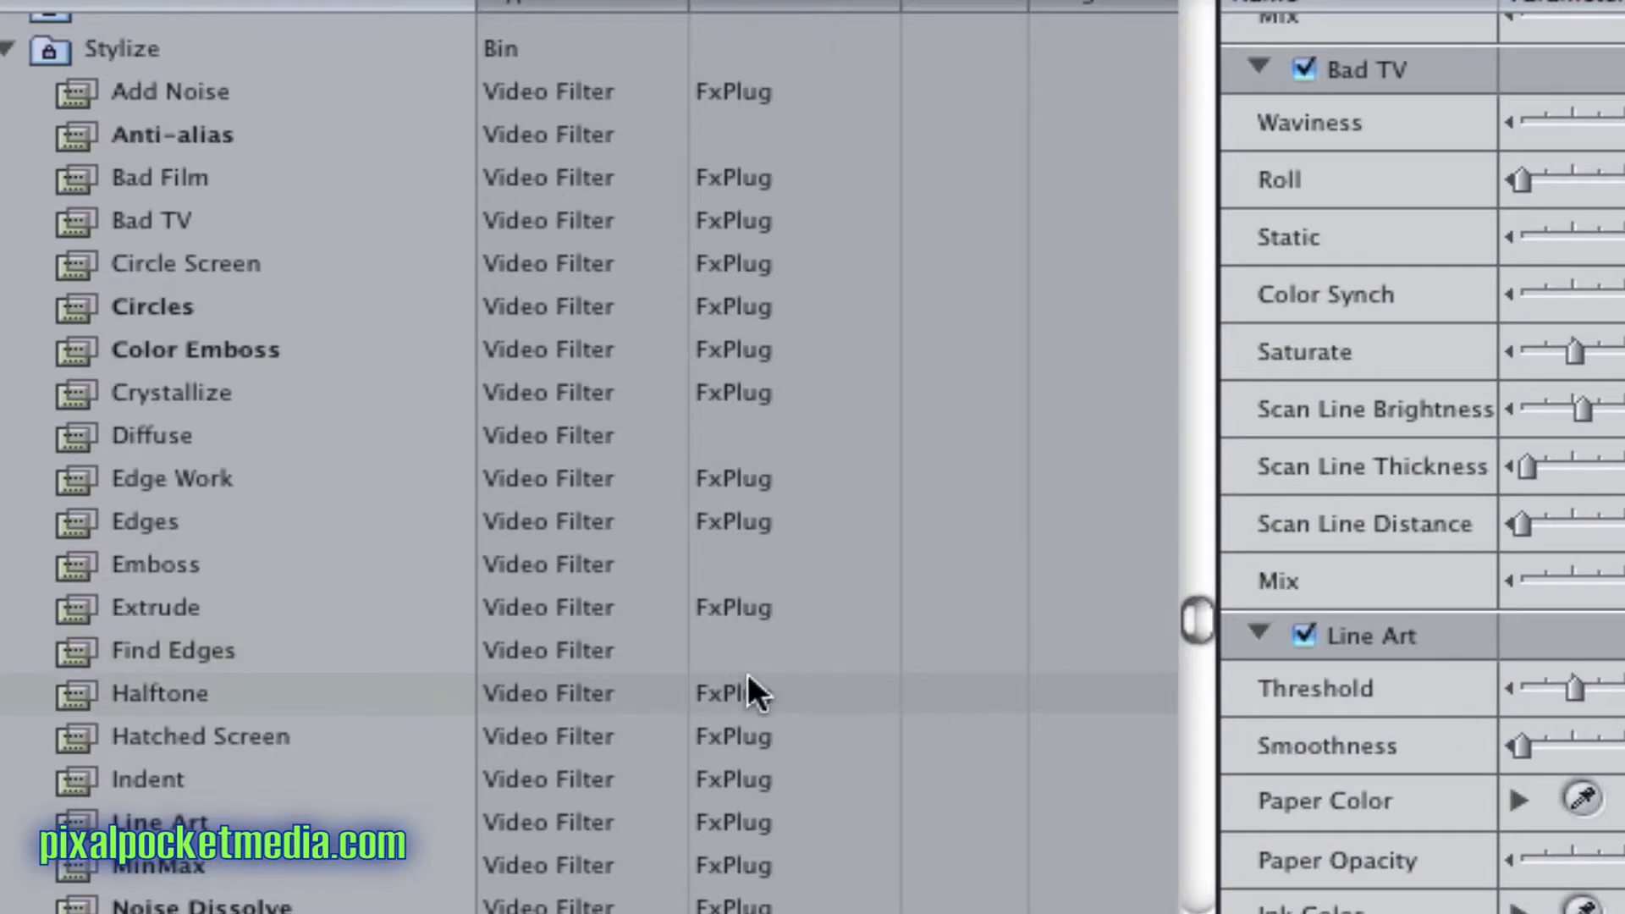
pyautogui.click(203, 817)
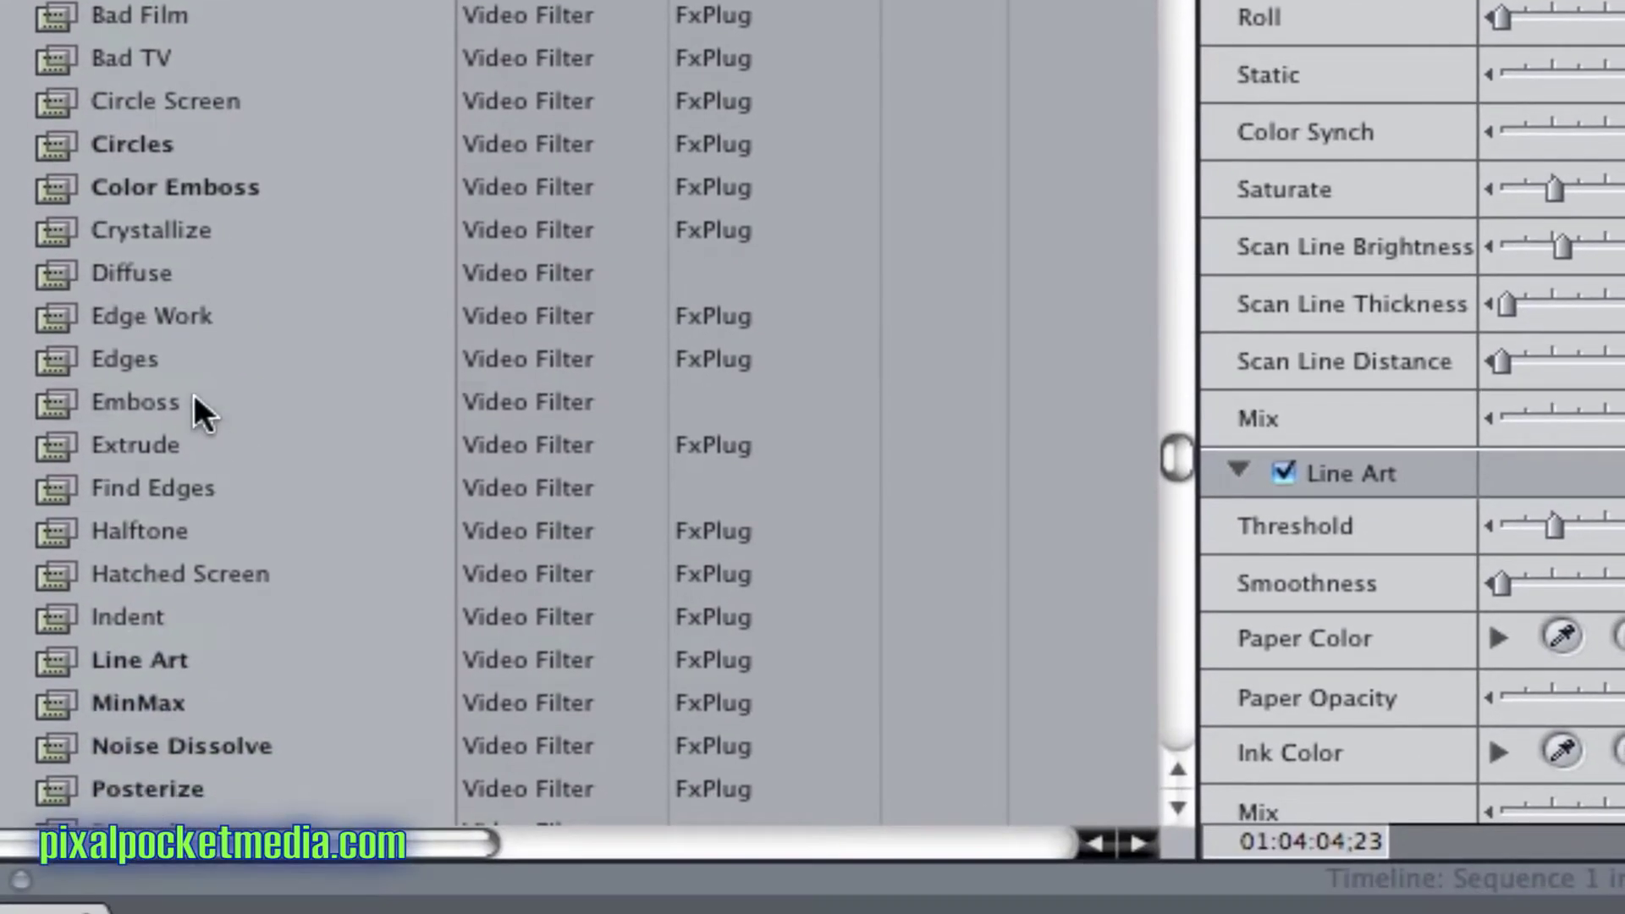
pyautogui.press('Up')
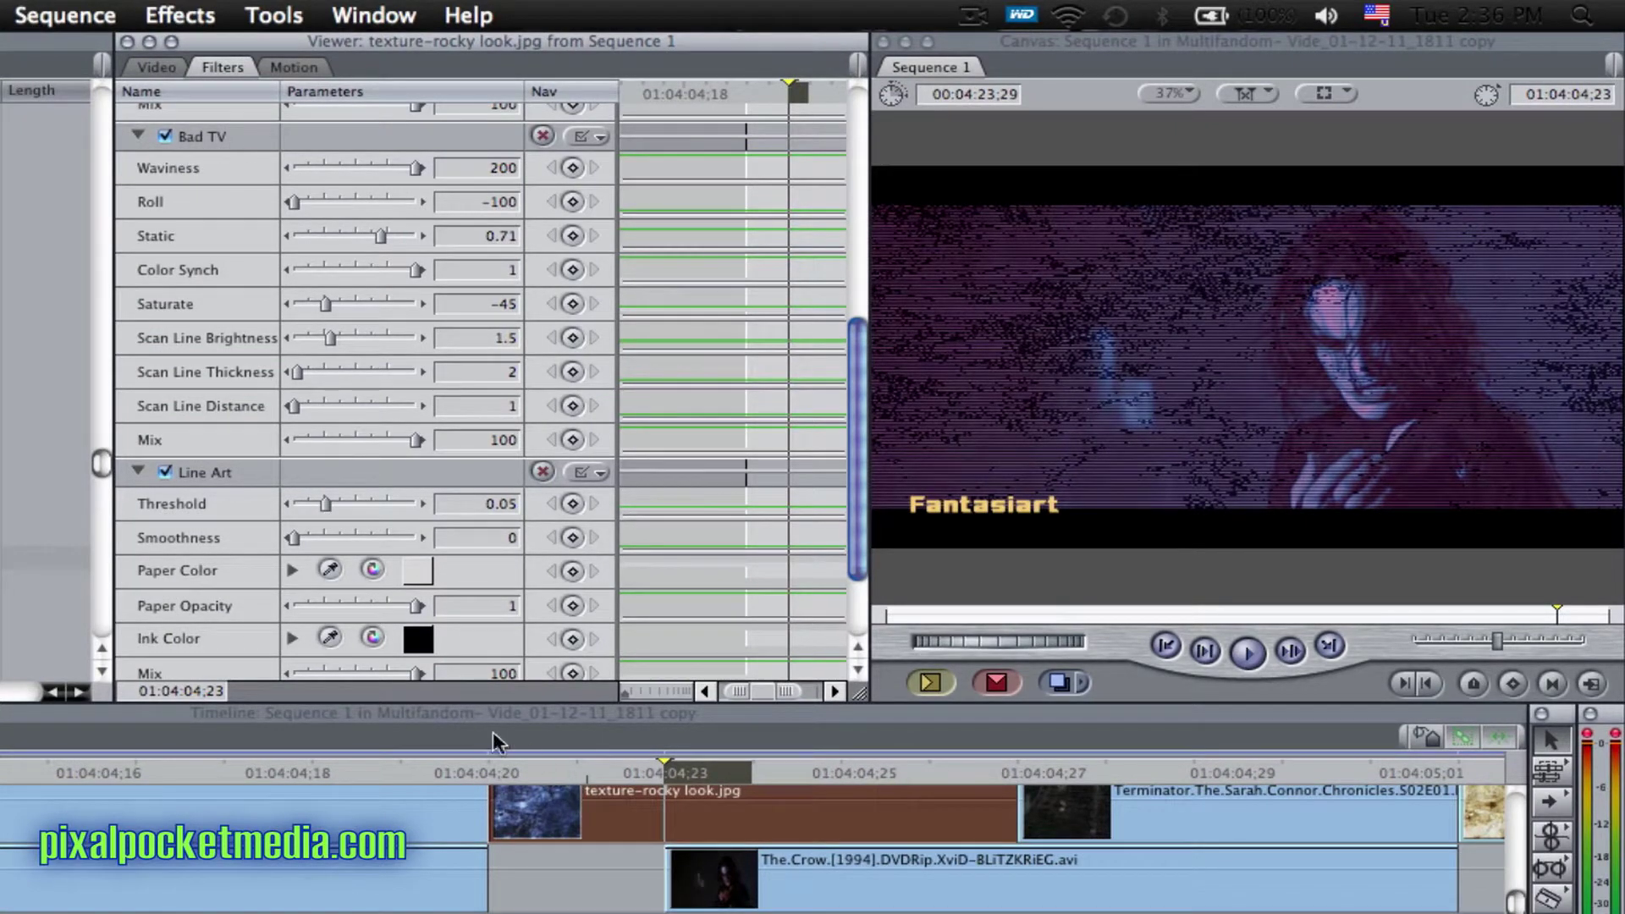
pyautogui.scroll(-3, 145, 542)
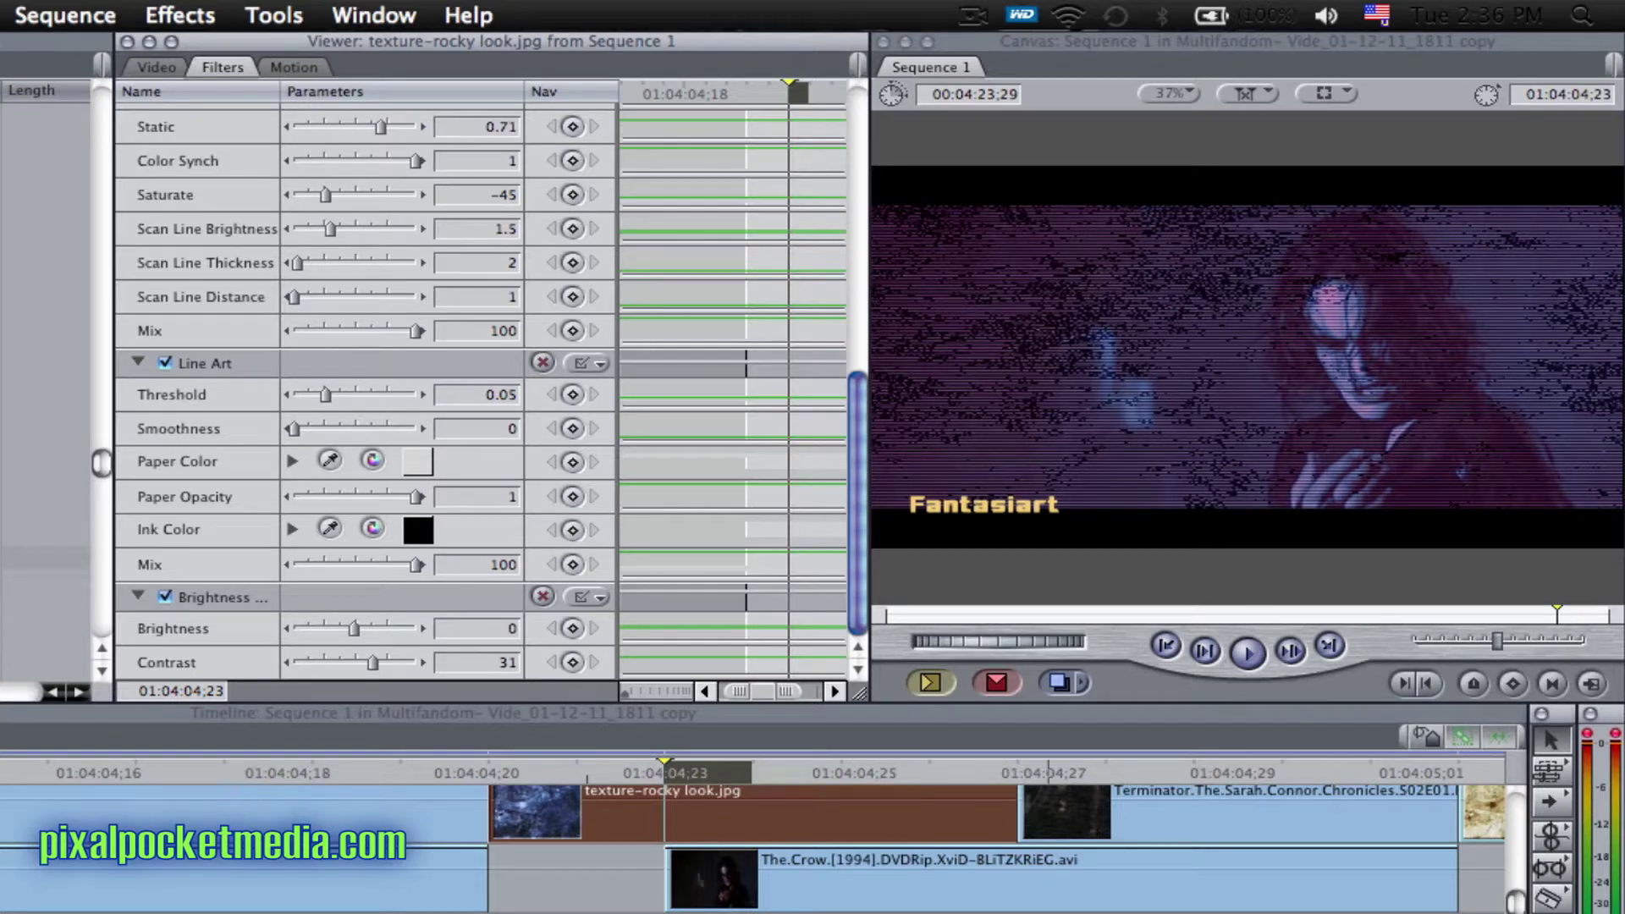
# Compare the canvas at 01:04:04;28 and 01:04:04;22, and bring back the project bin and the clip's Extrude settings
pyautogui.click(1144, 762)
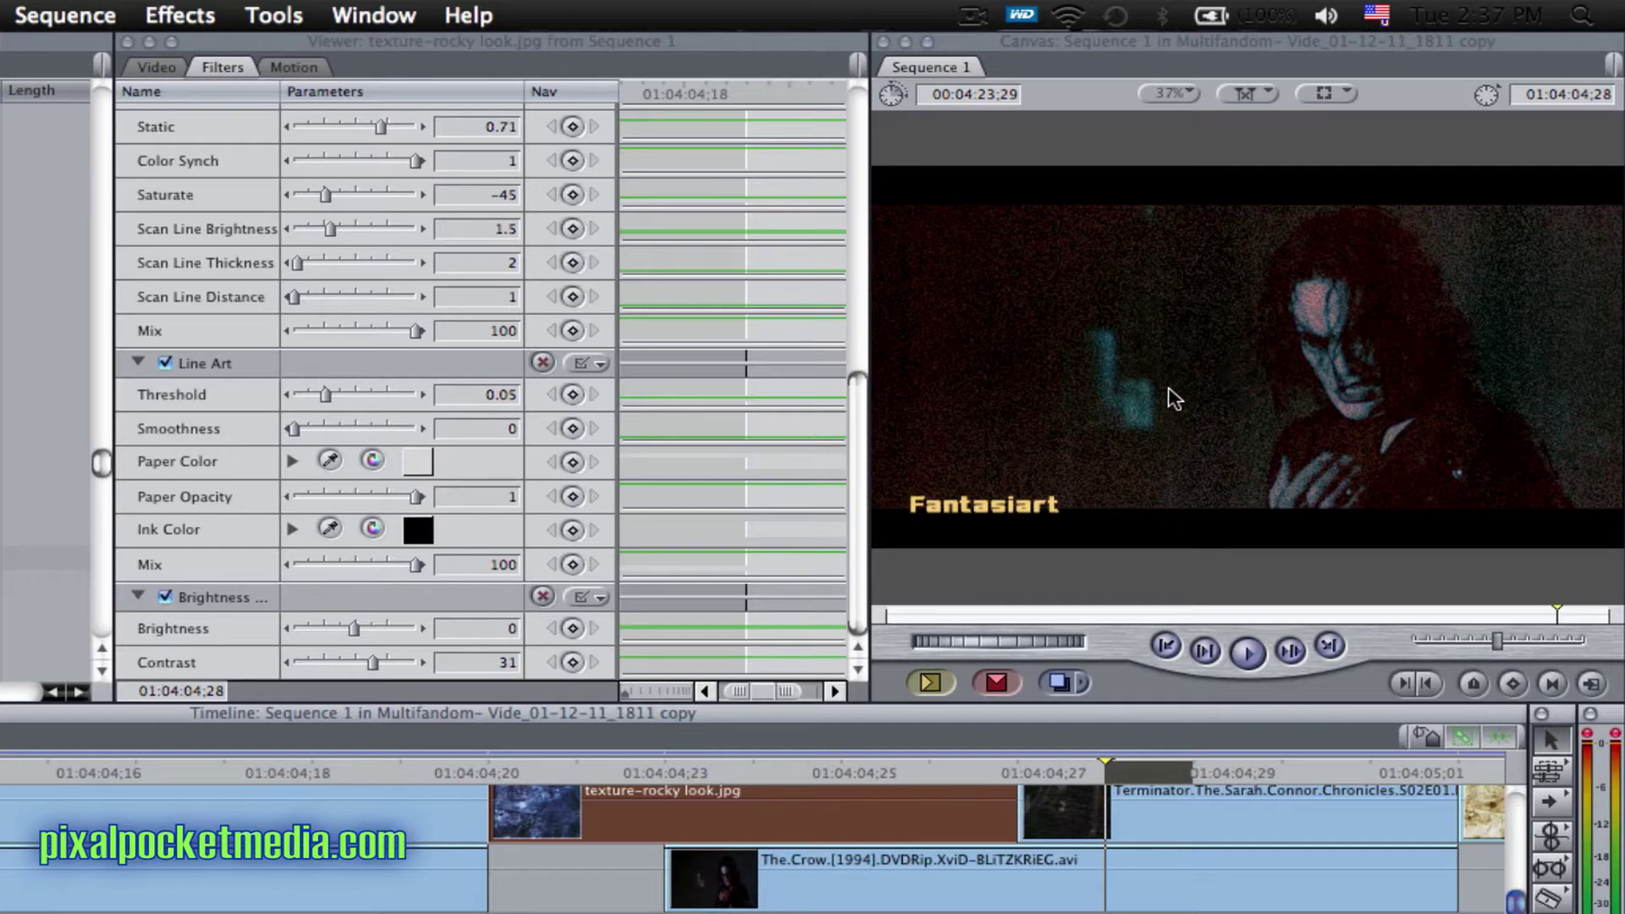
pyautogui.click(554, 785)
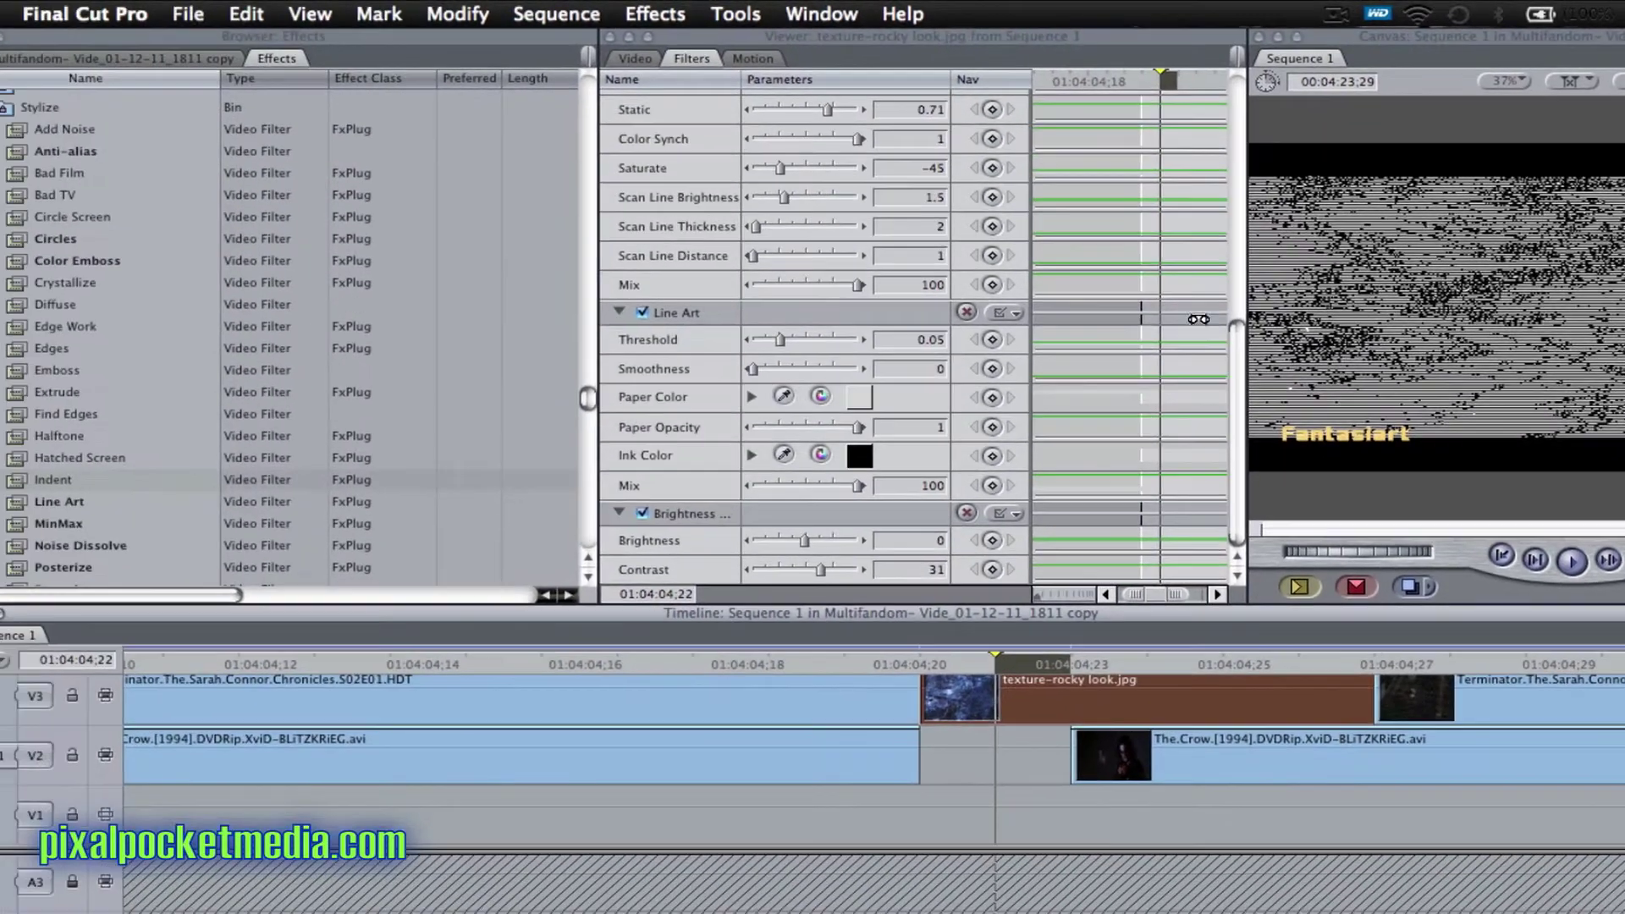
pyautogui.click(181, 56)
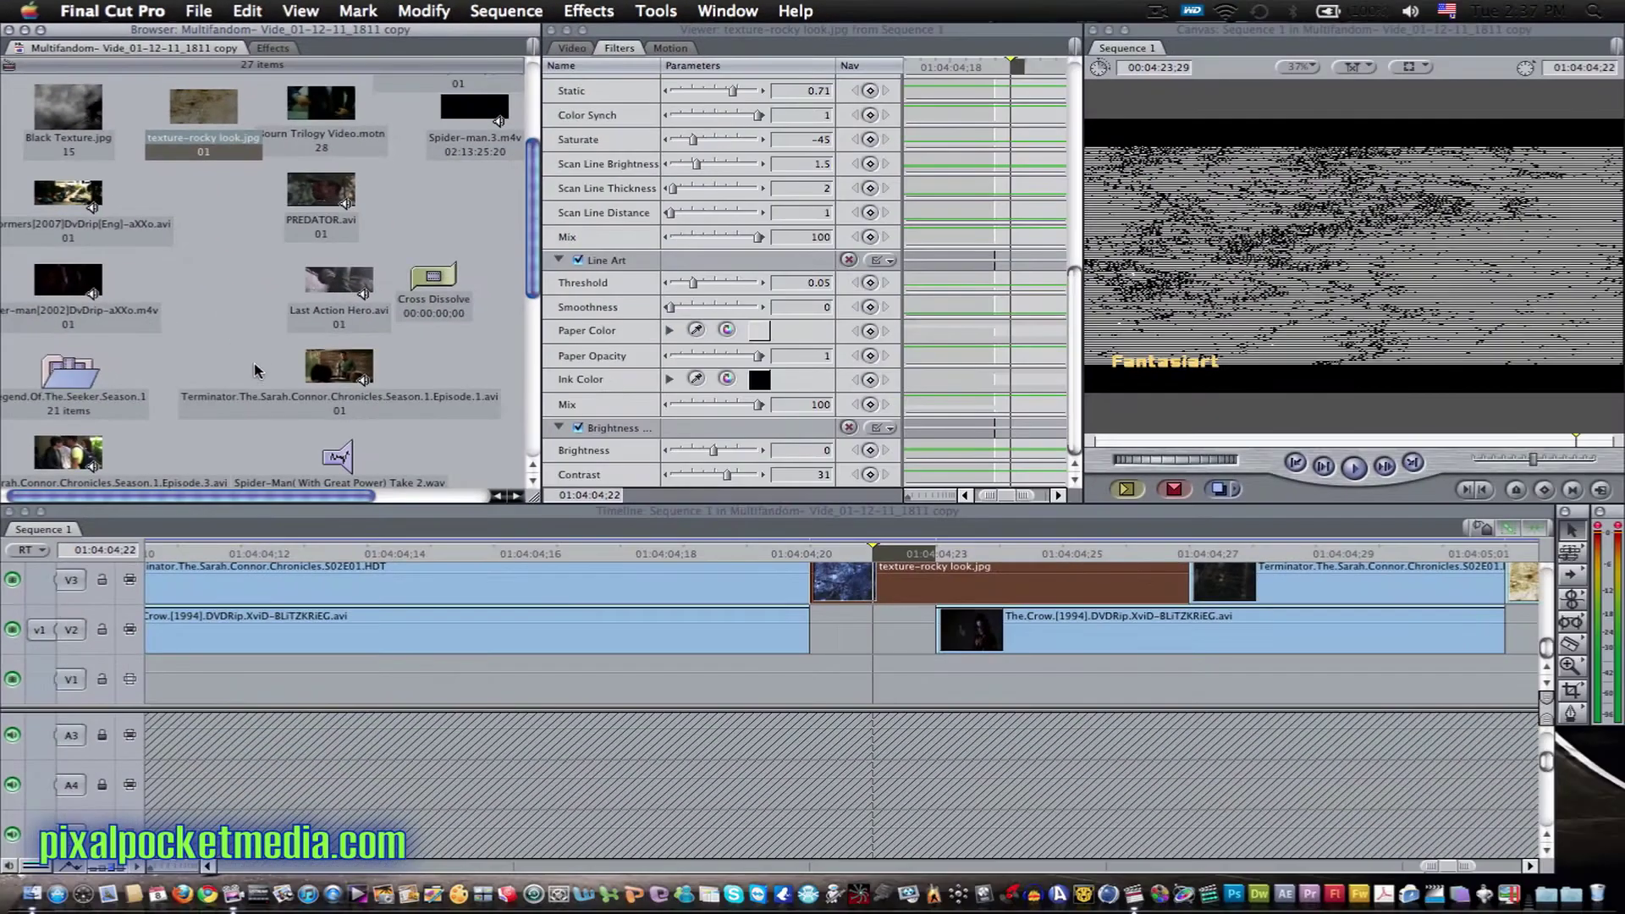
pyautogui.scroll(10, 615, 357)
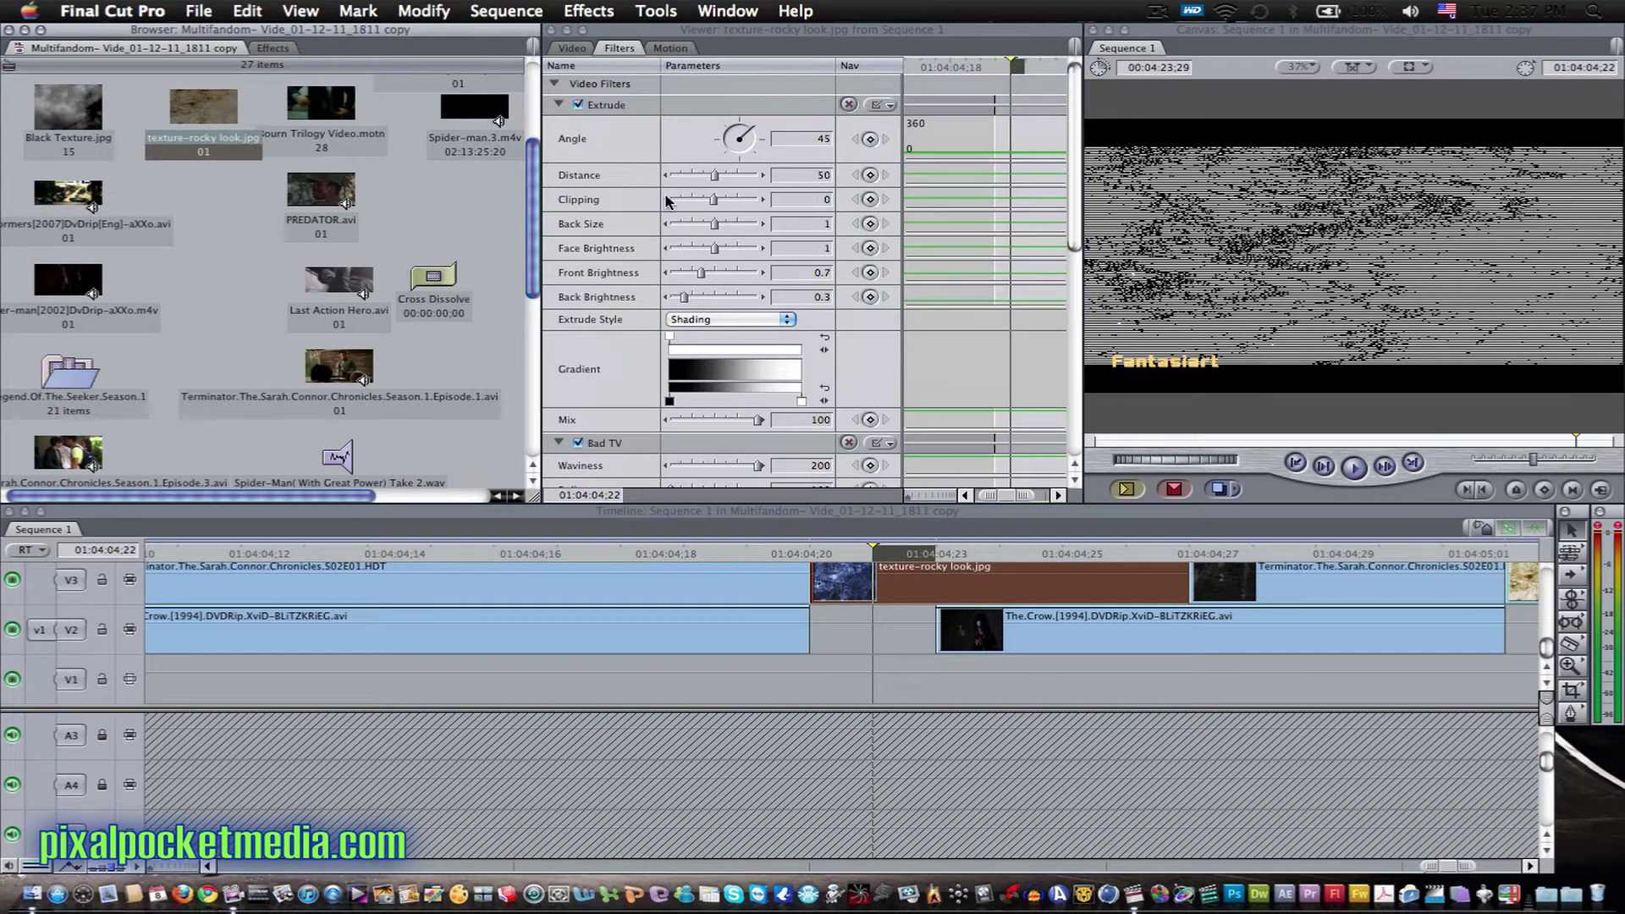
# Browse the Effects list through the Stylize, Time and generator bins, and return to the Stylize and QuickTime filters
pyautogui.click(272, 48)
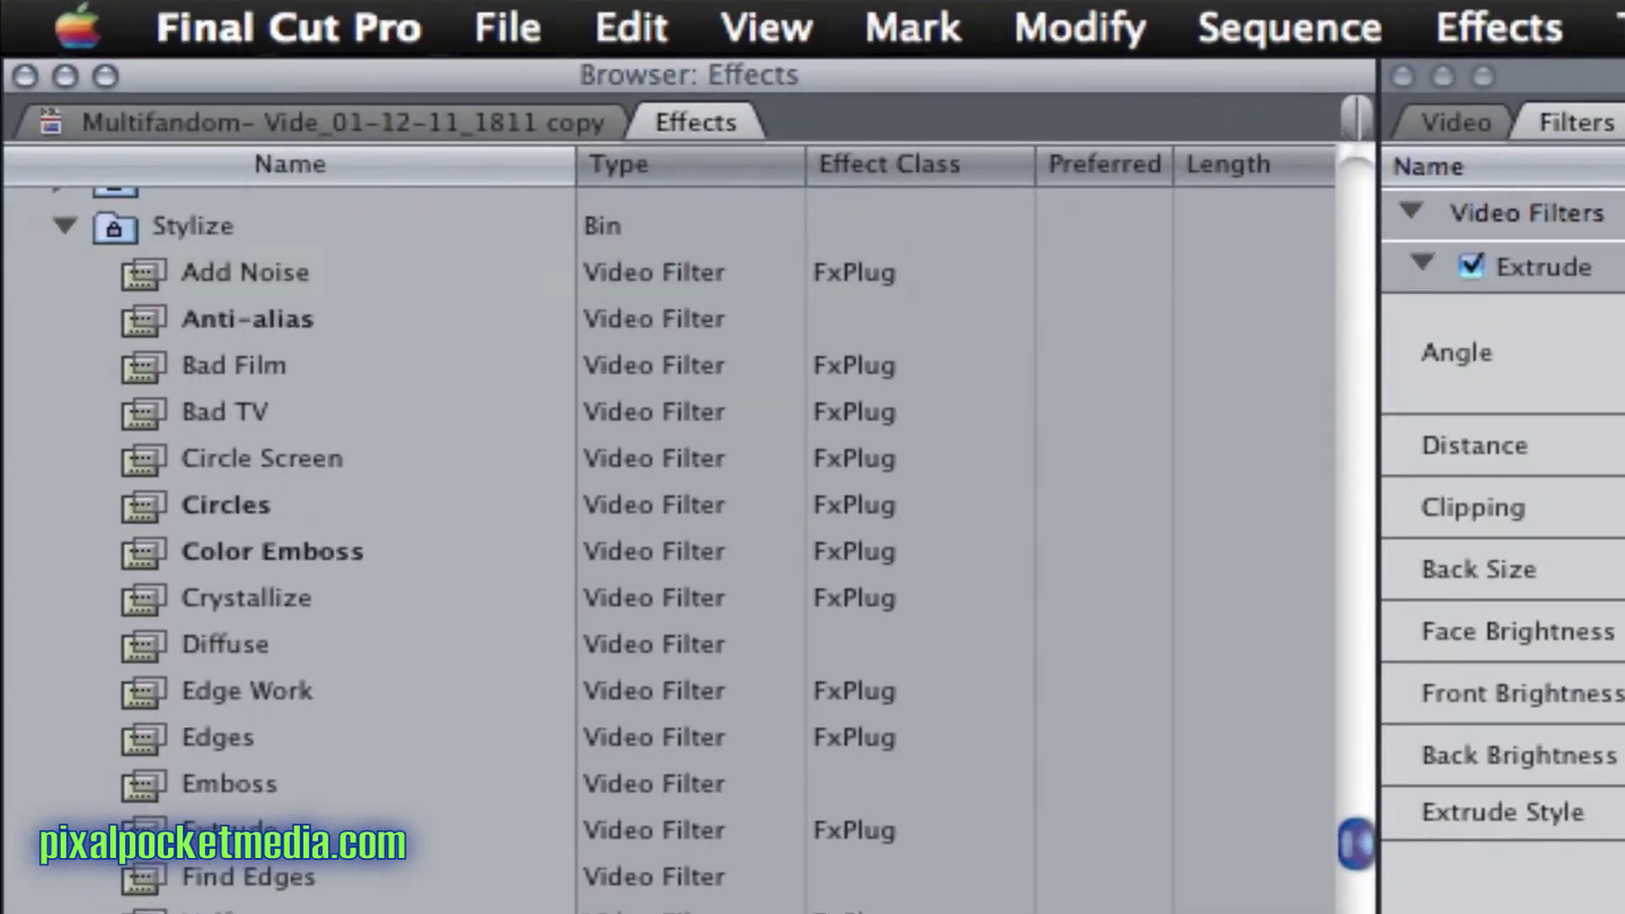
pyautogui.scroll(-8, 134, 634)
pyautogui.scroll(-2, 288, 541)
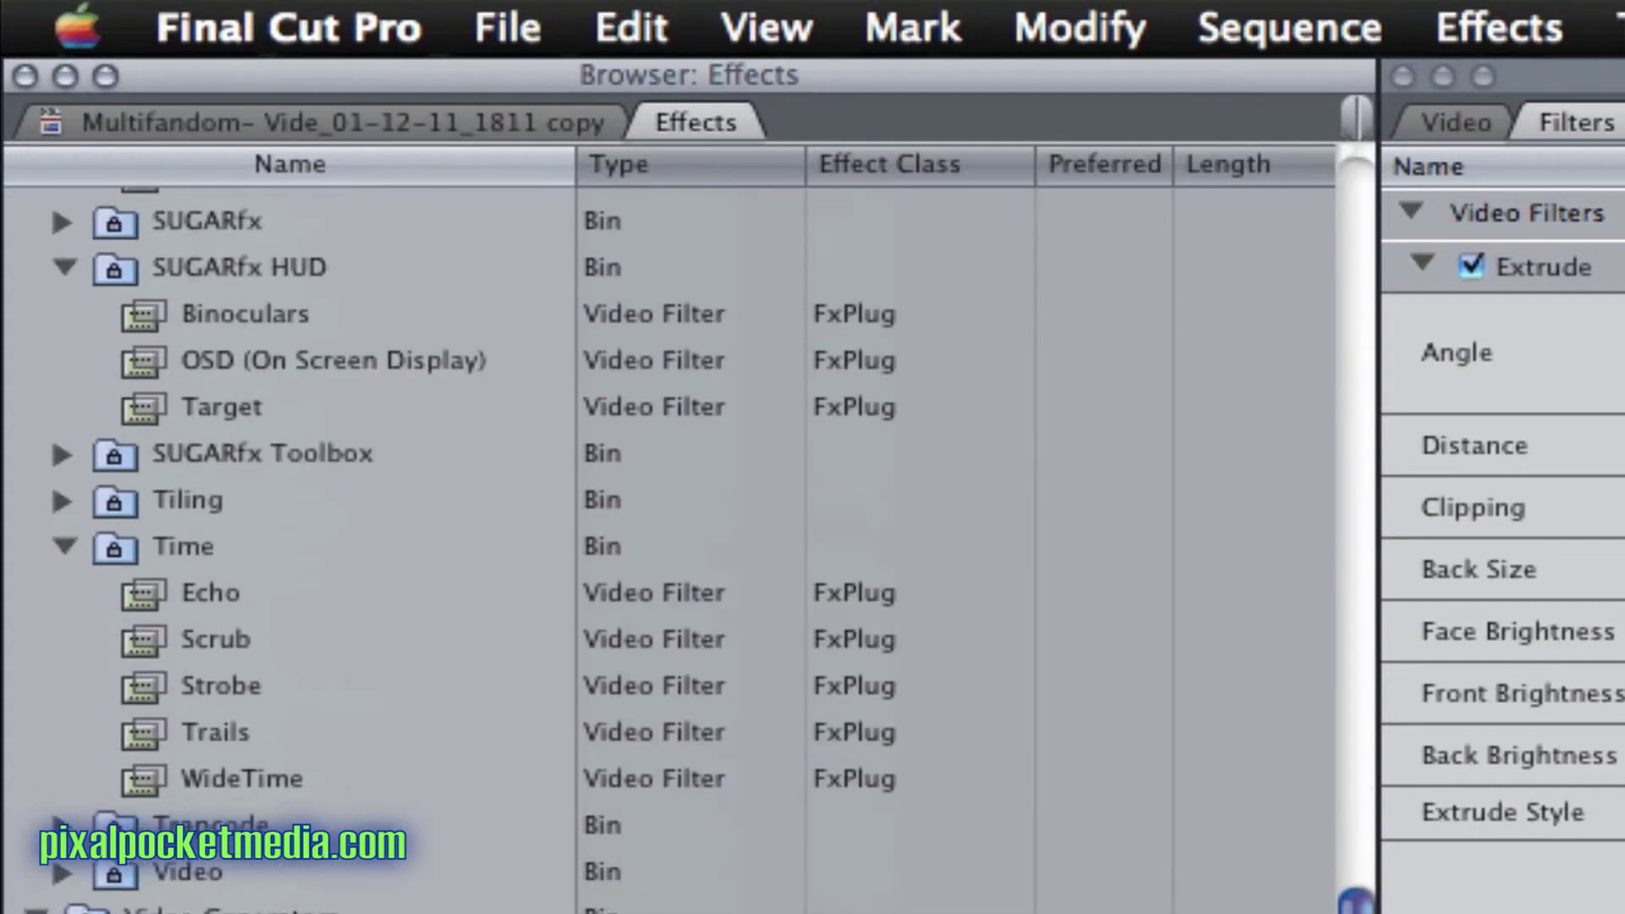
pyautogui.scroll(5, 288, 541)
pyautogui.scroll(-15, 287, 542)
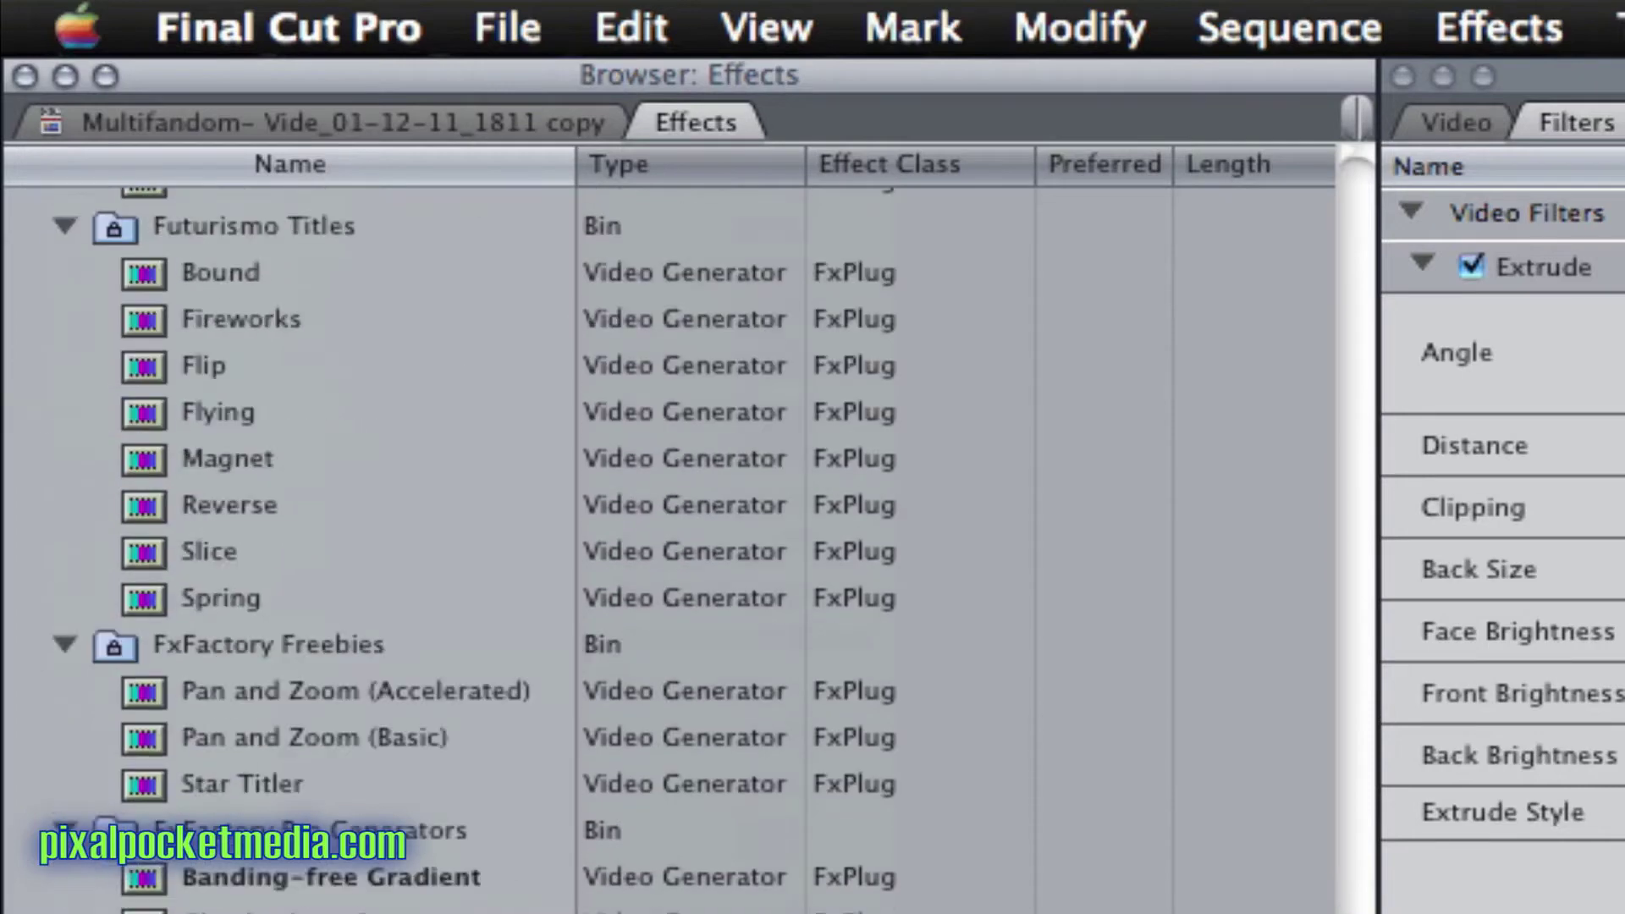
pyautogui.scroll(-5, 288, 541)
pyautogui.scroll(20, 288, 541)
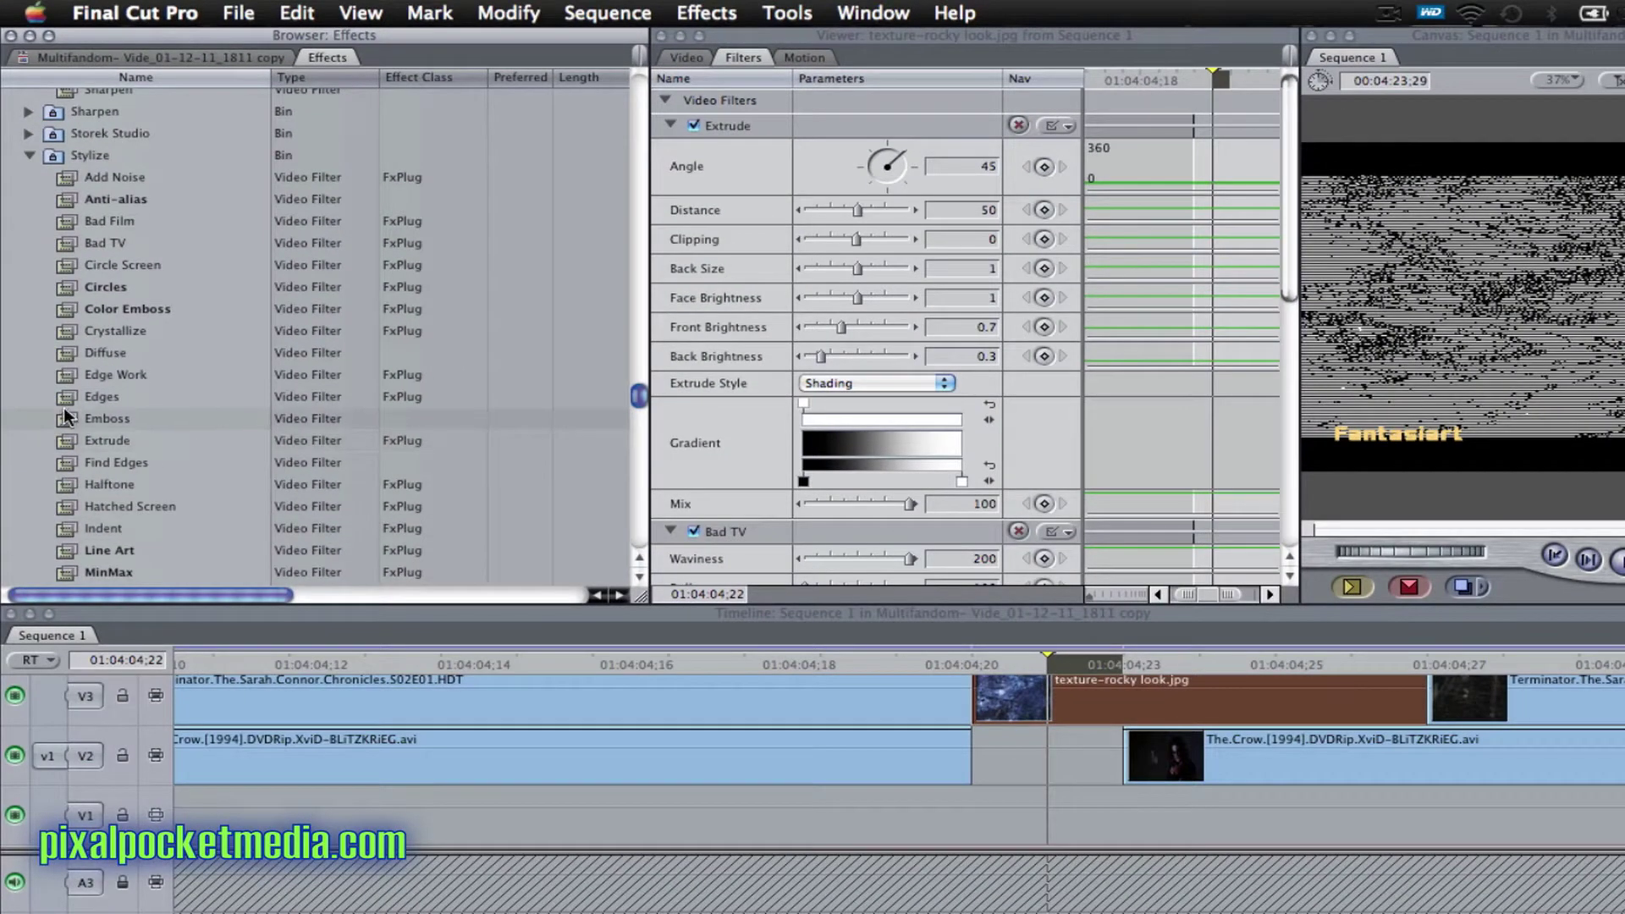
pyautogui.click(110, 221)
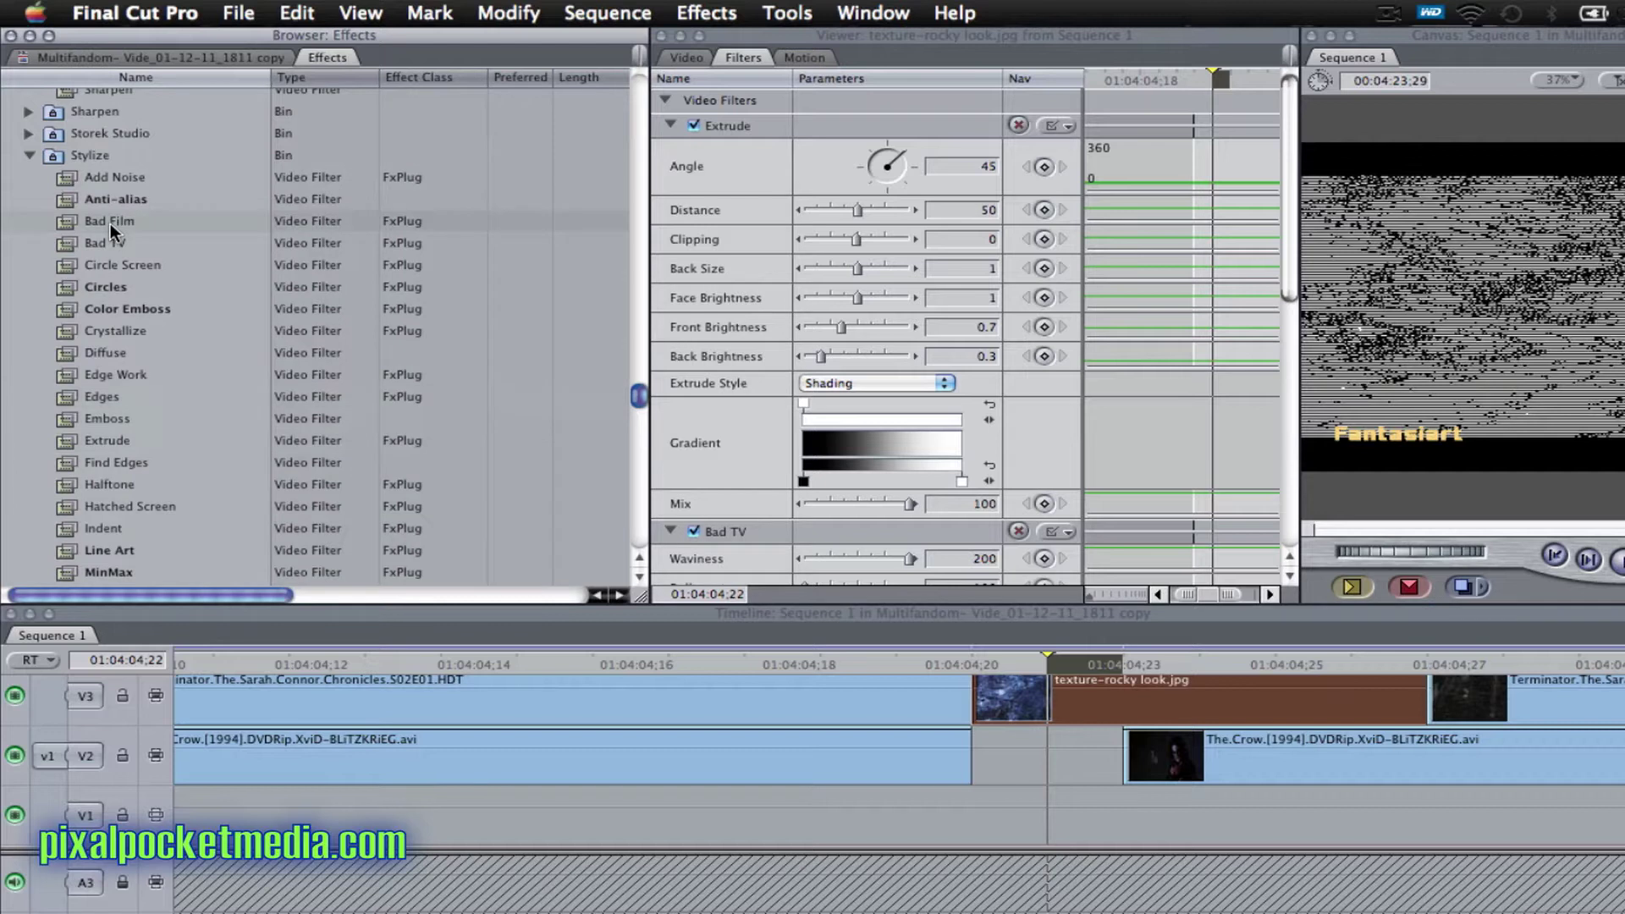
pyautogui.click(61, 441)
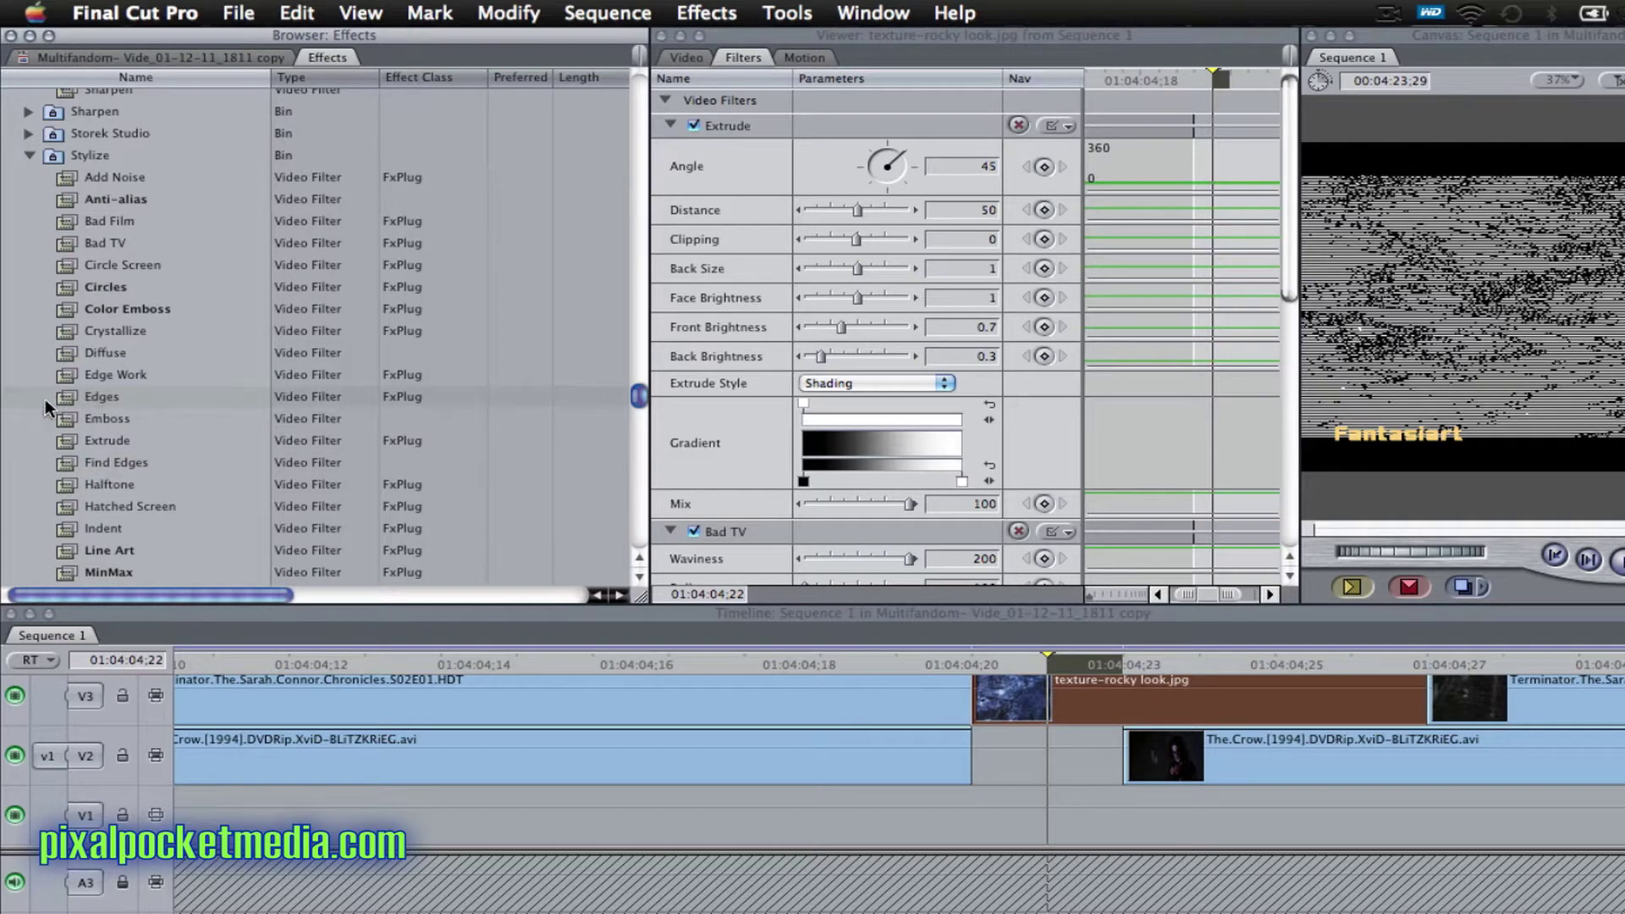
pyautogui.scroll(15, 34, 398)
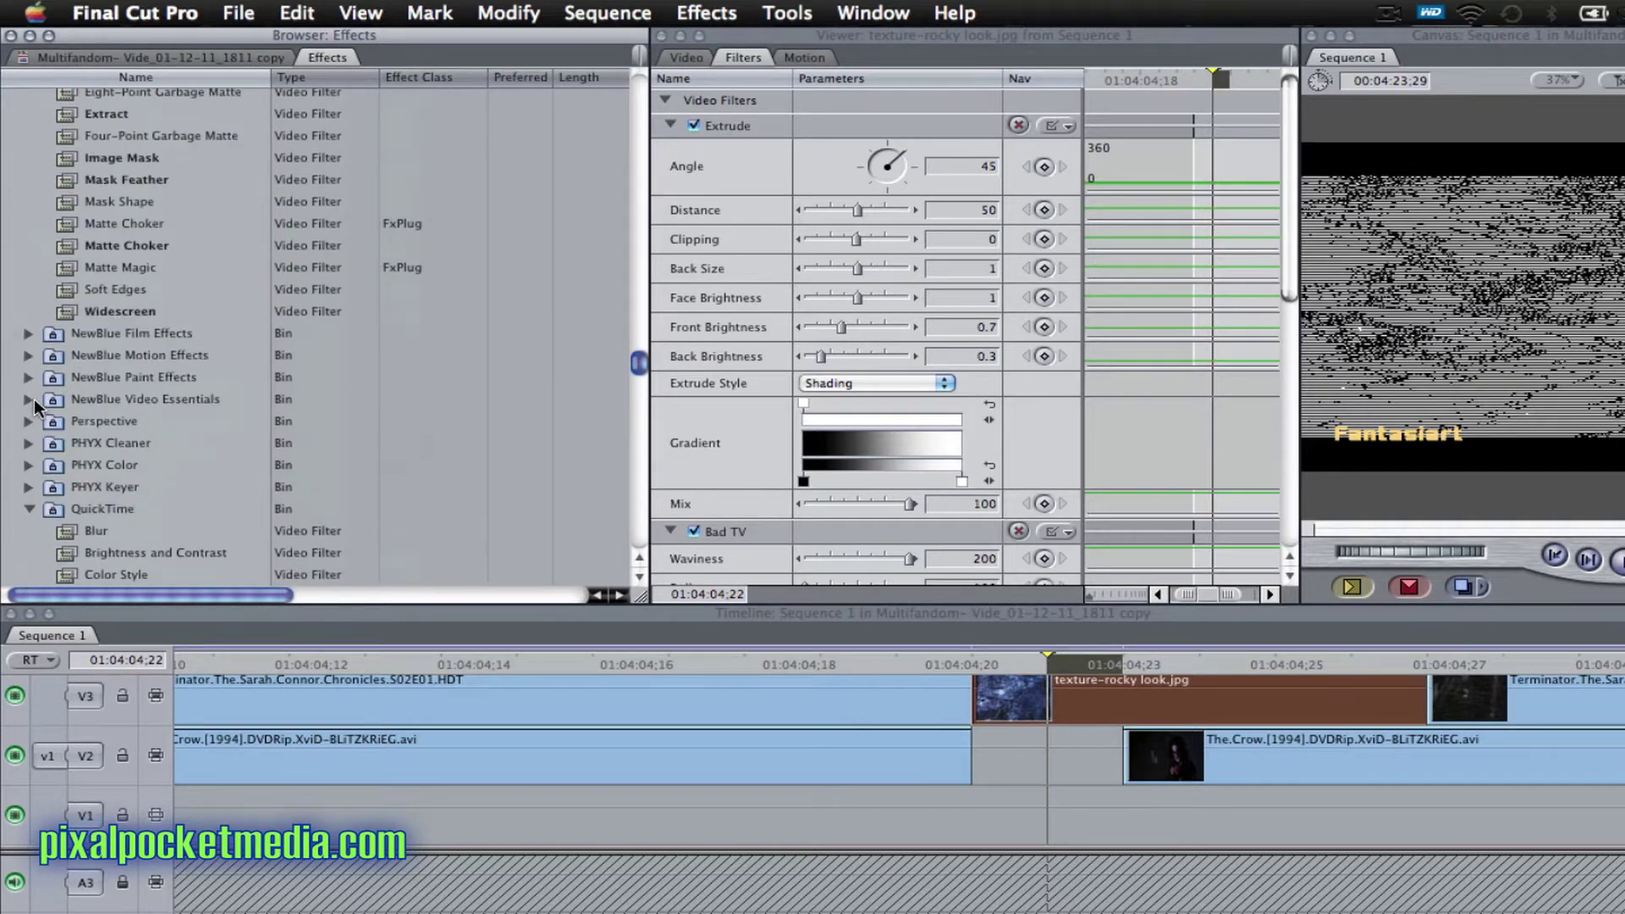
# Inspect the sequence frames at 01:04:04;25, 01:04:03;16, 01:04:02;27 and 01:04:03;06 in the canvas
pyautogui.click(1293, 670)
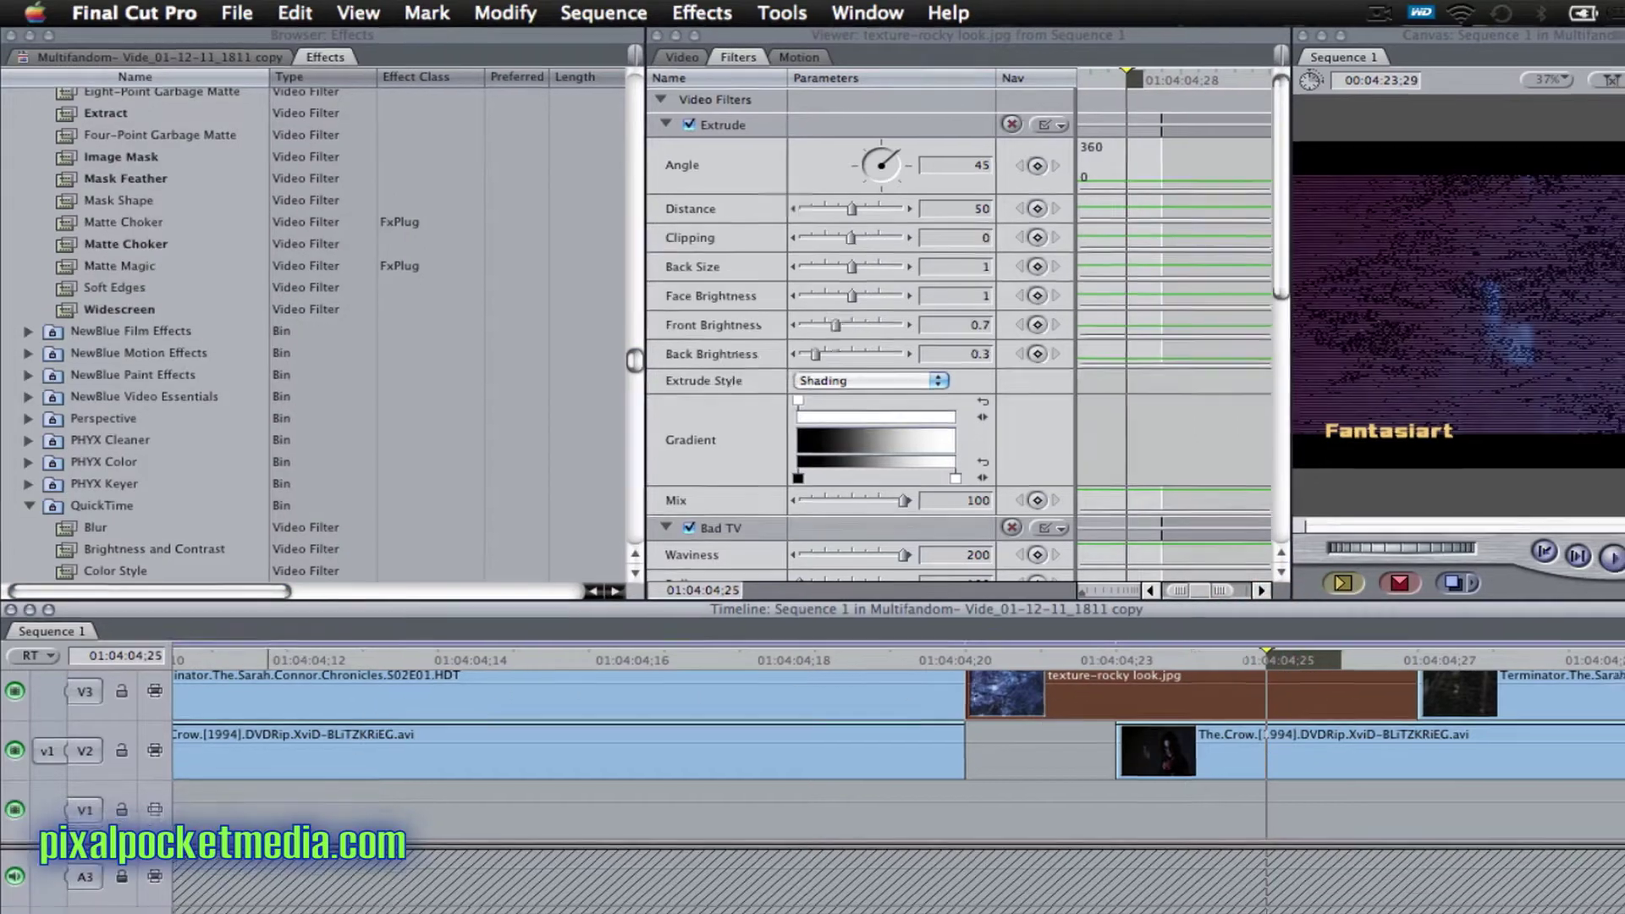
pyautogui.click(210, 865)
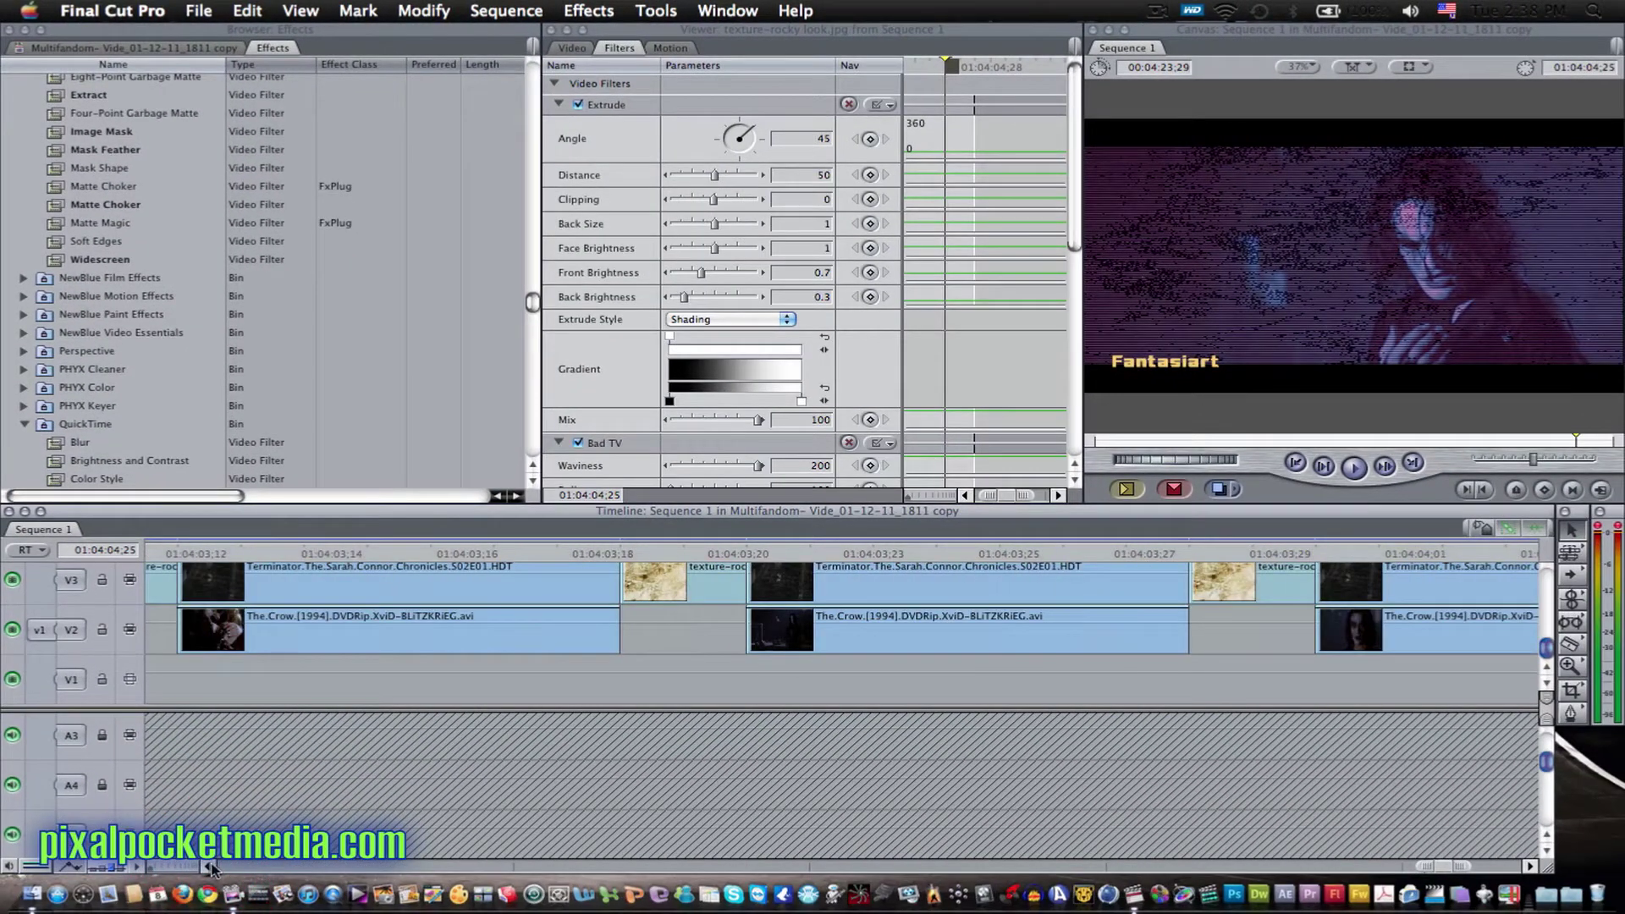
pyautogui.click(453, 552)
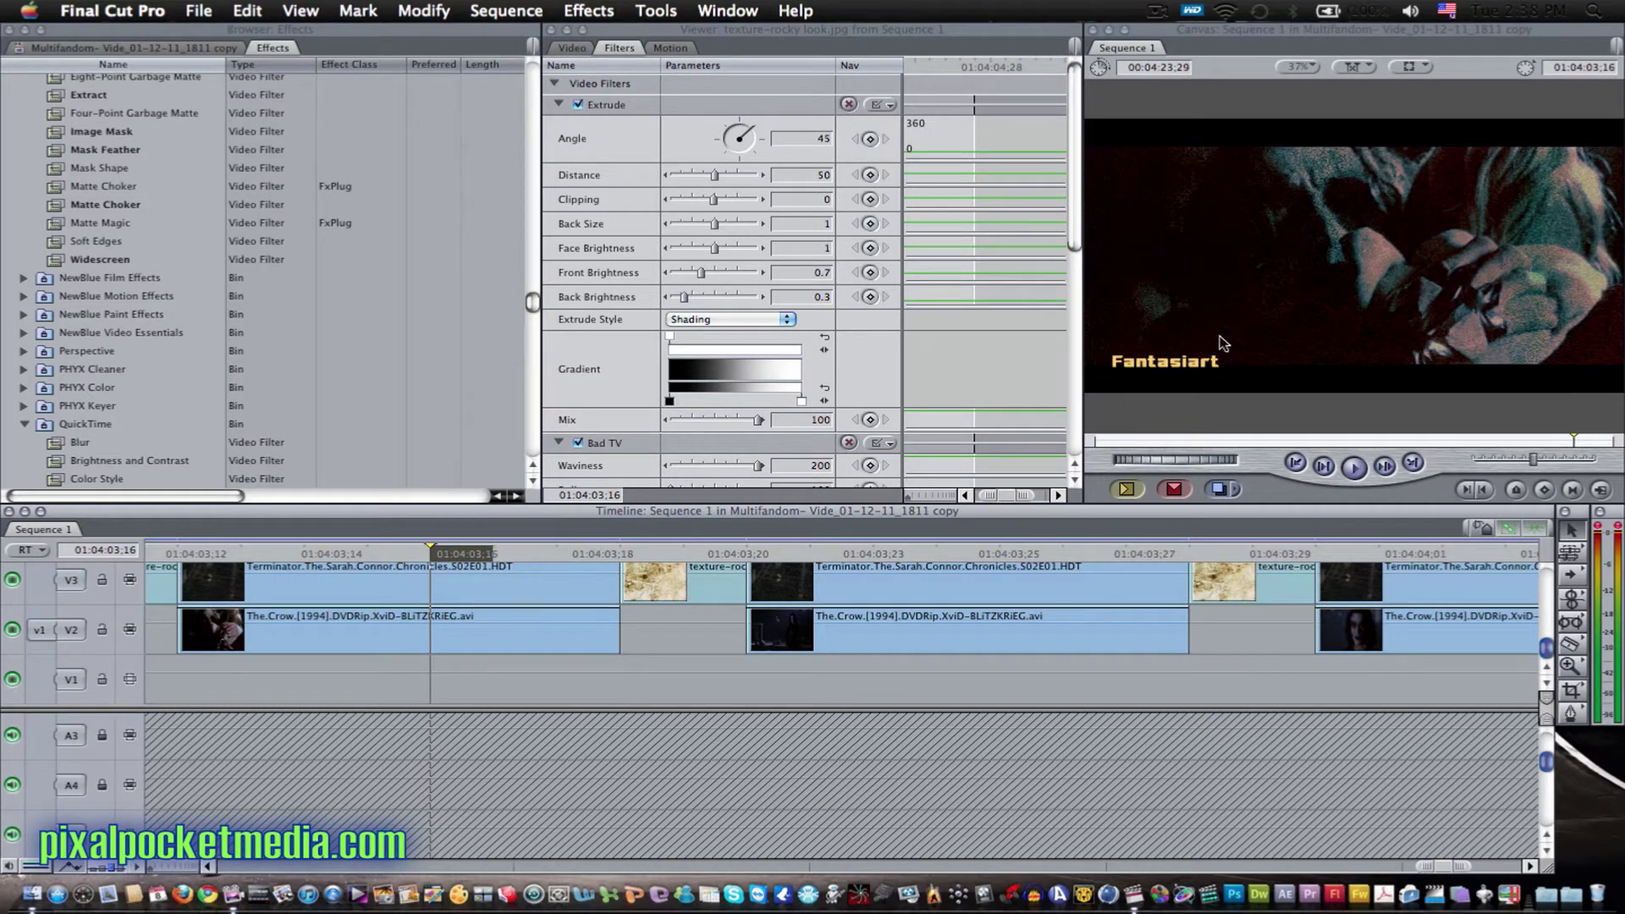
pyautogui.click(212, 865)
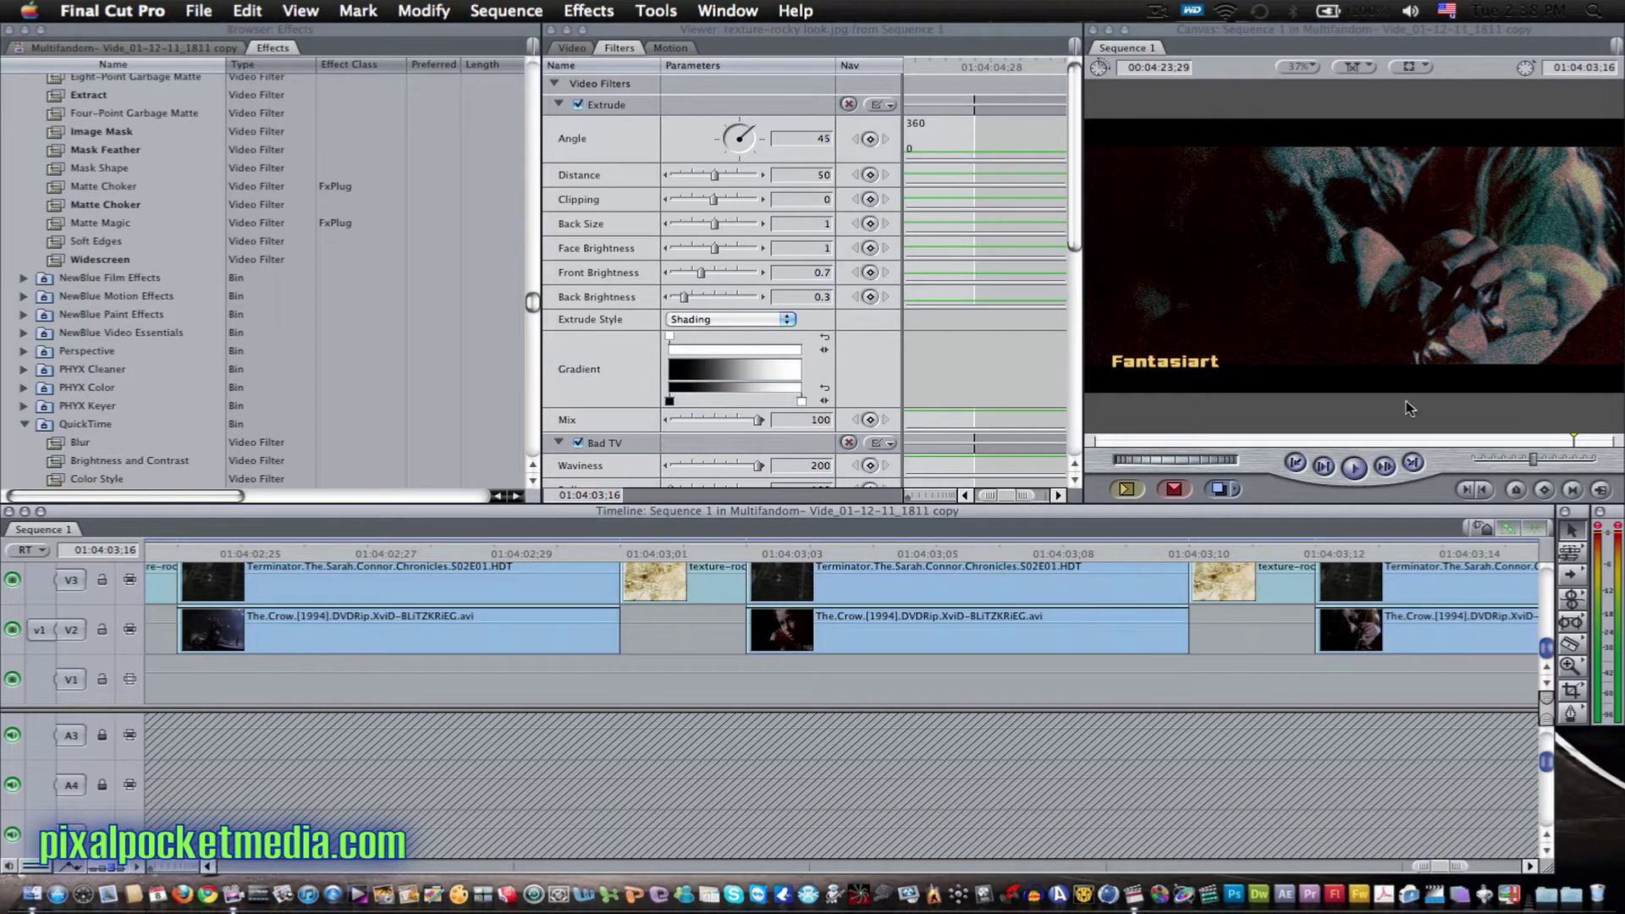
pyautogui.click(379, 557)
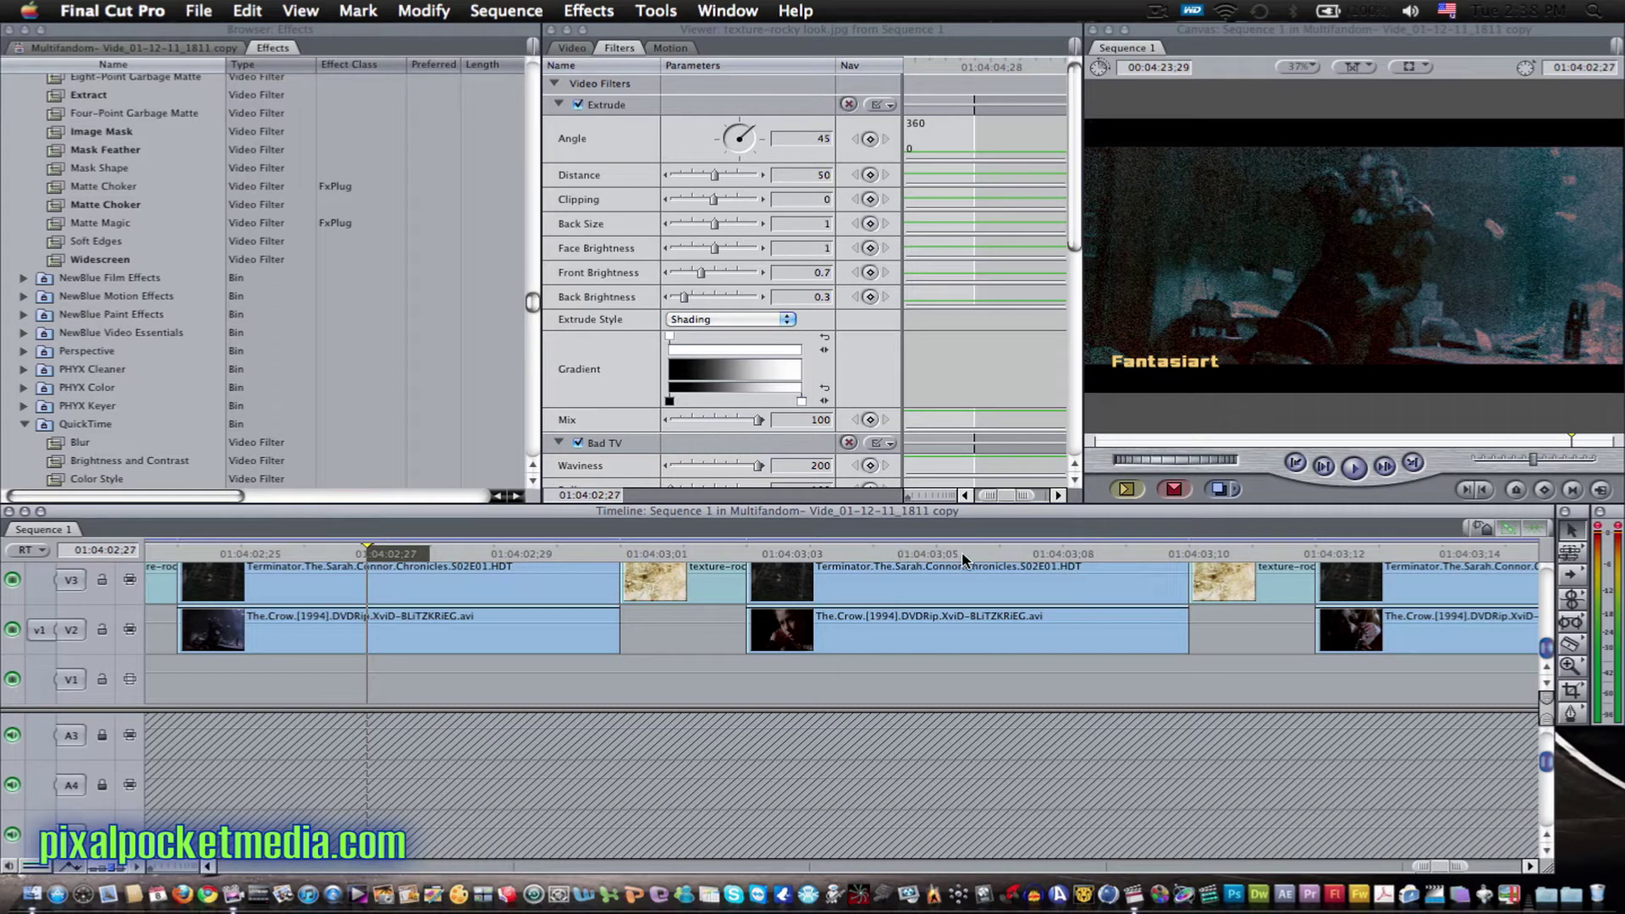
pyautogui.click(936, 555)
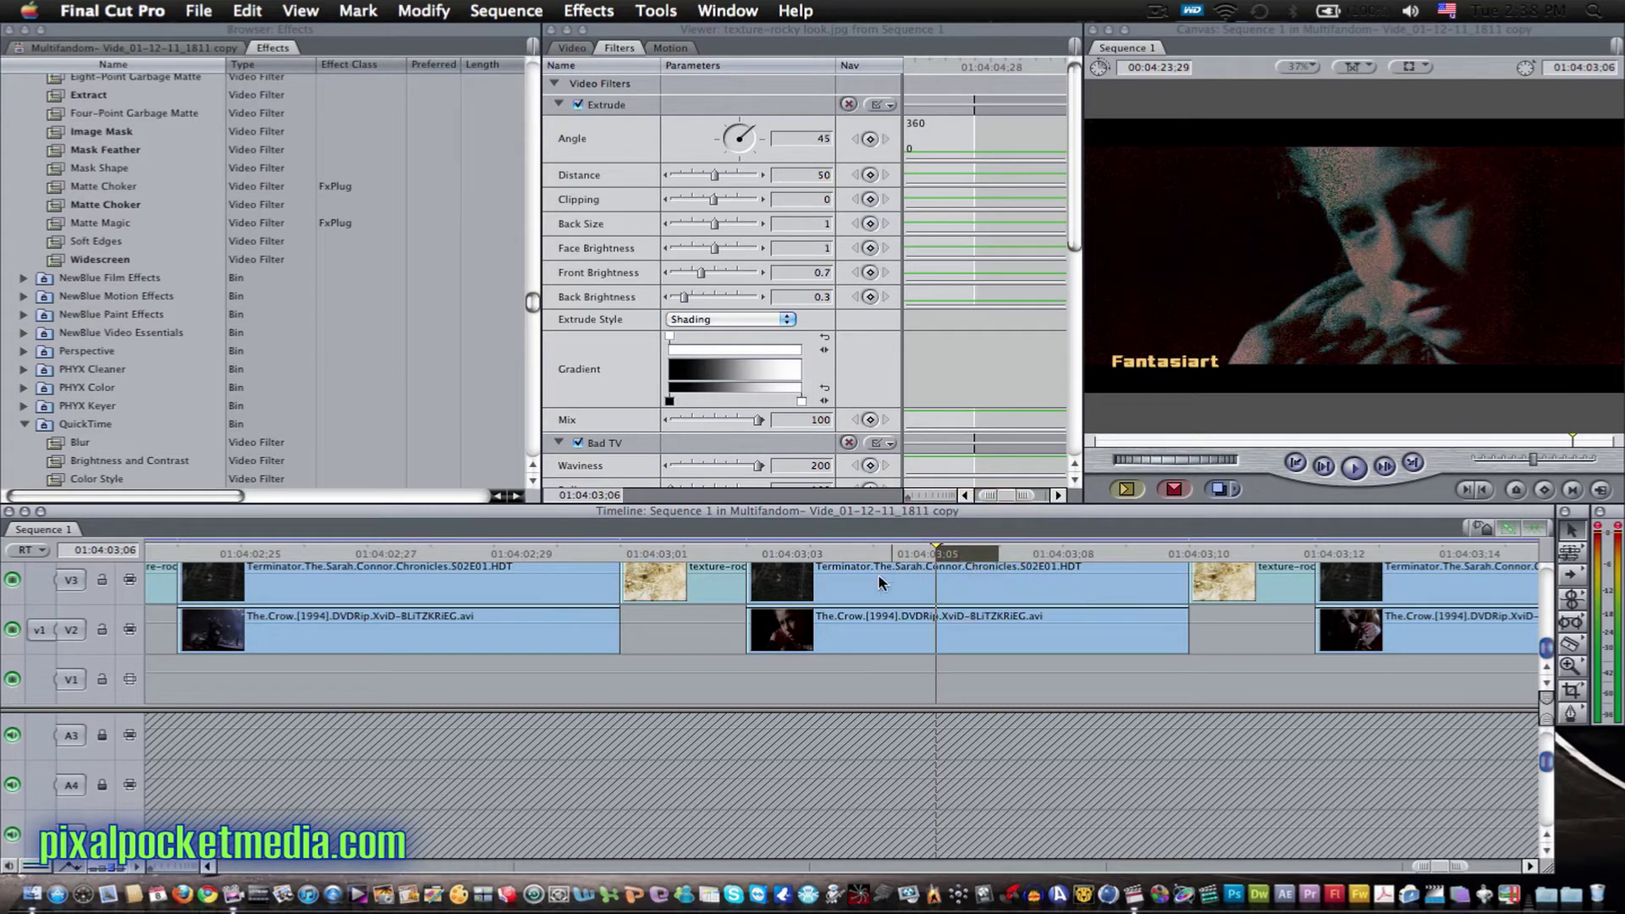
# Bring the timeline section around 01:03:56 into view and review the CM Editing Pack and Dissolve bins of the video transitions
pyautogui.click(206, 865)
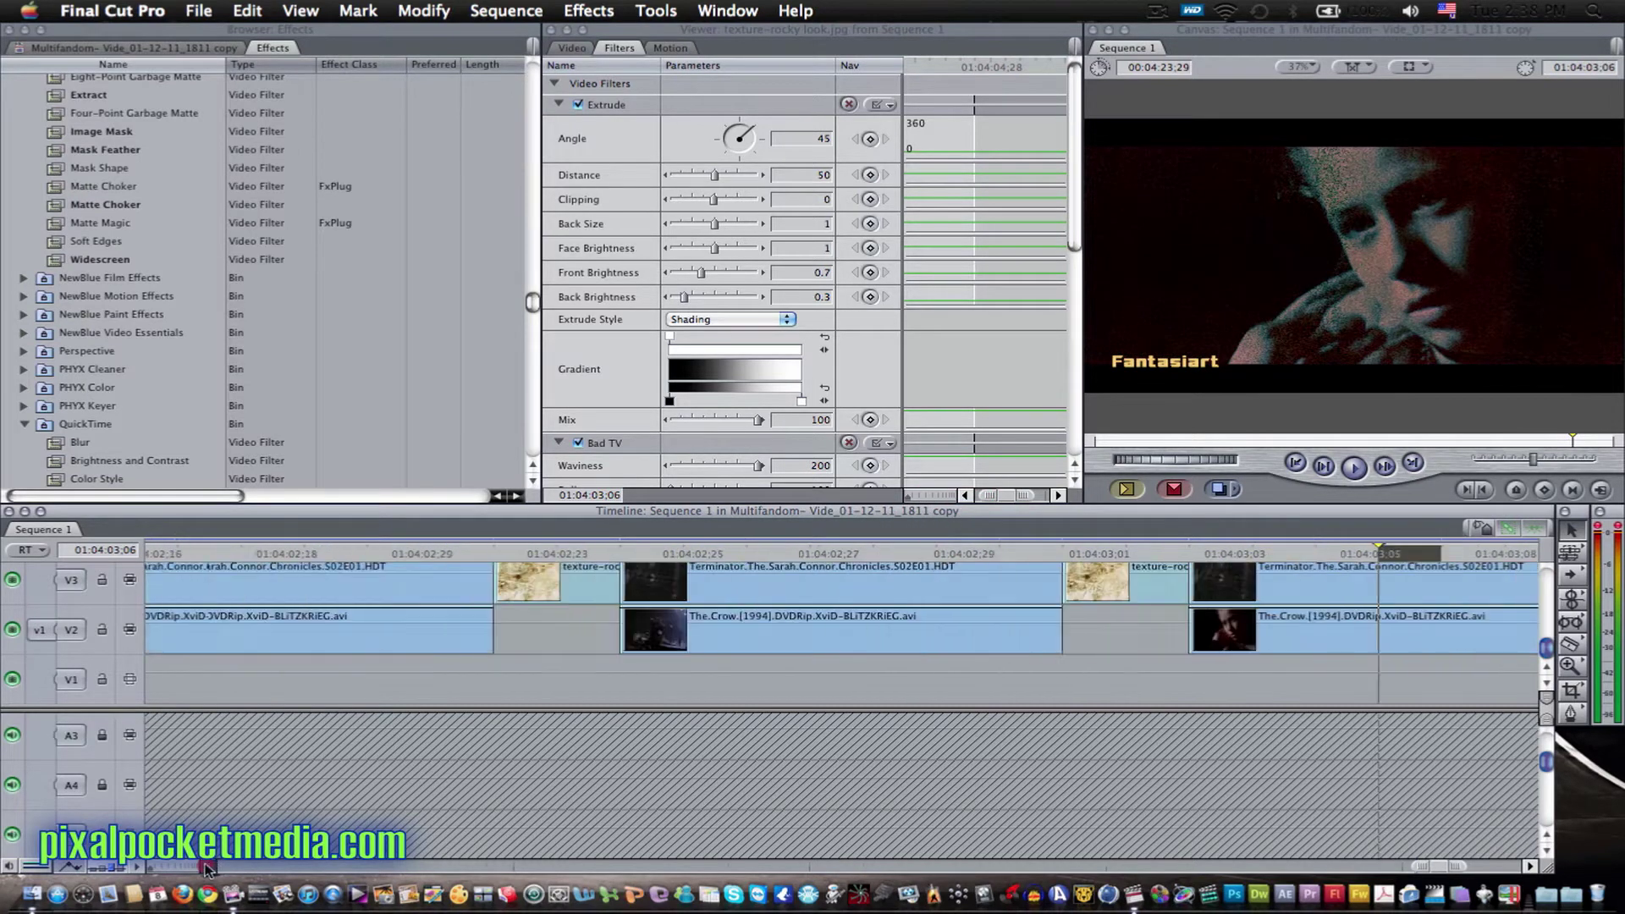
pyautogui.click(206, 865)
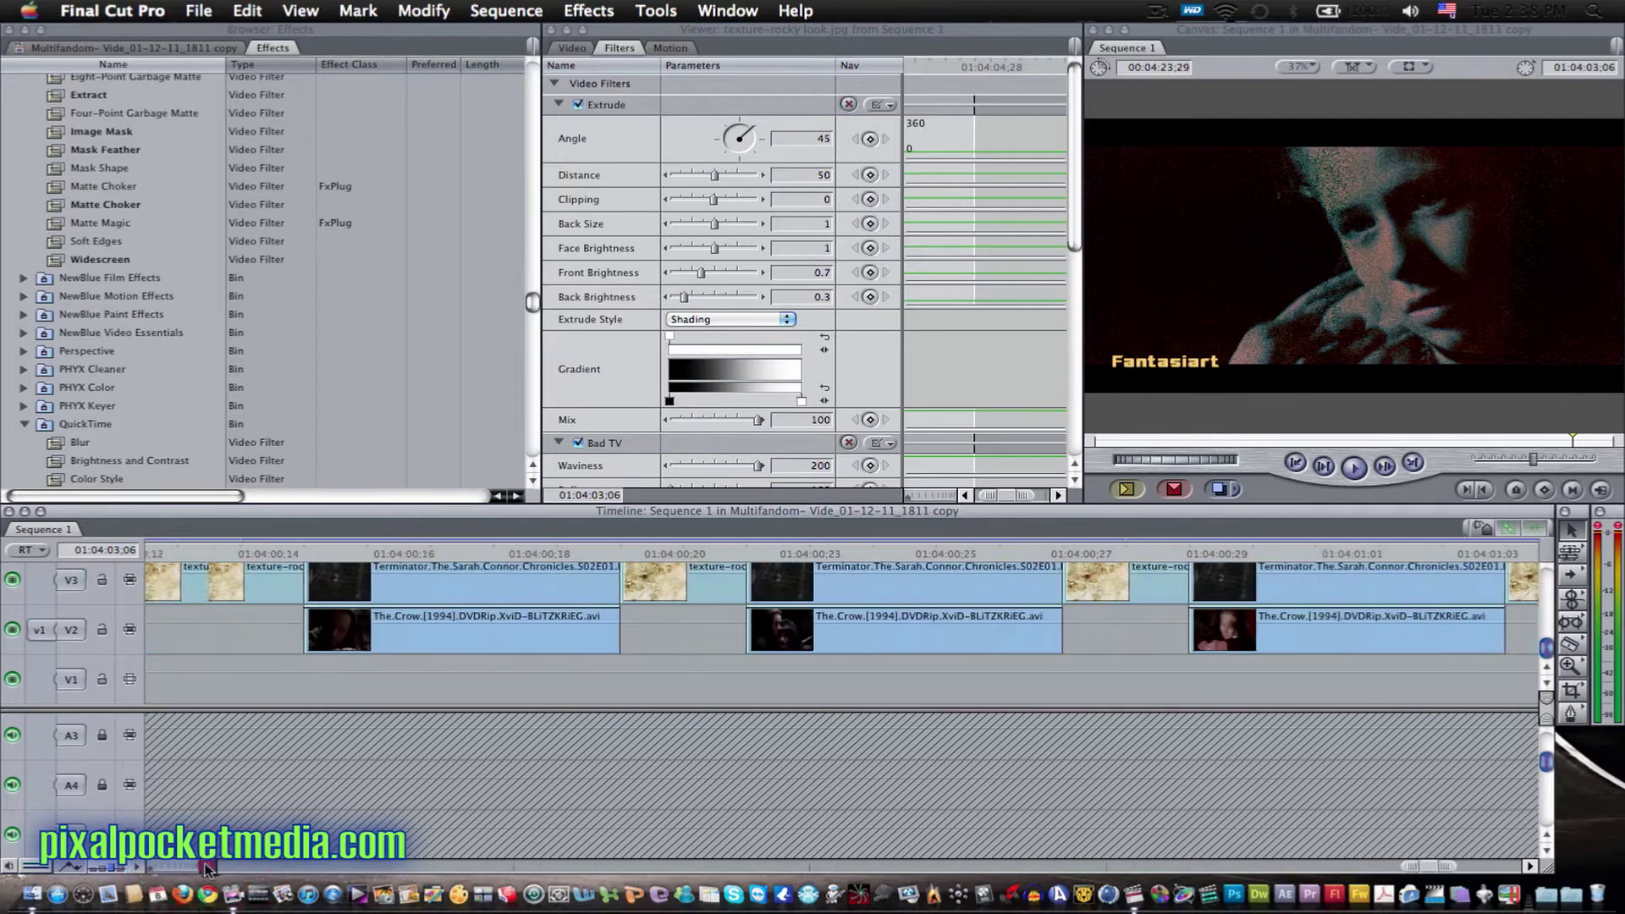
pyautogui.click(206, 865)
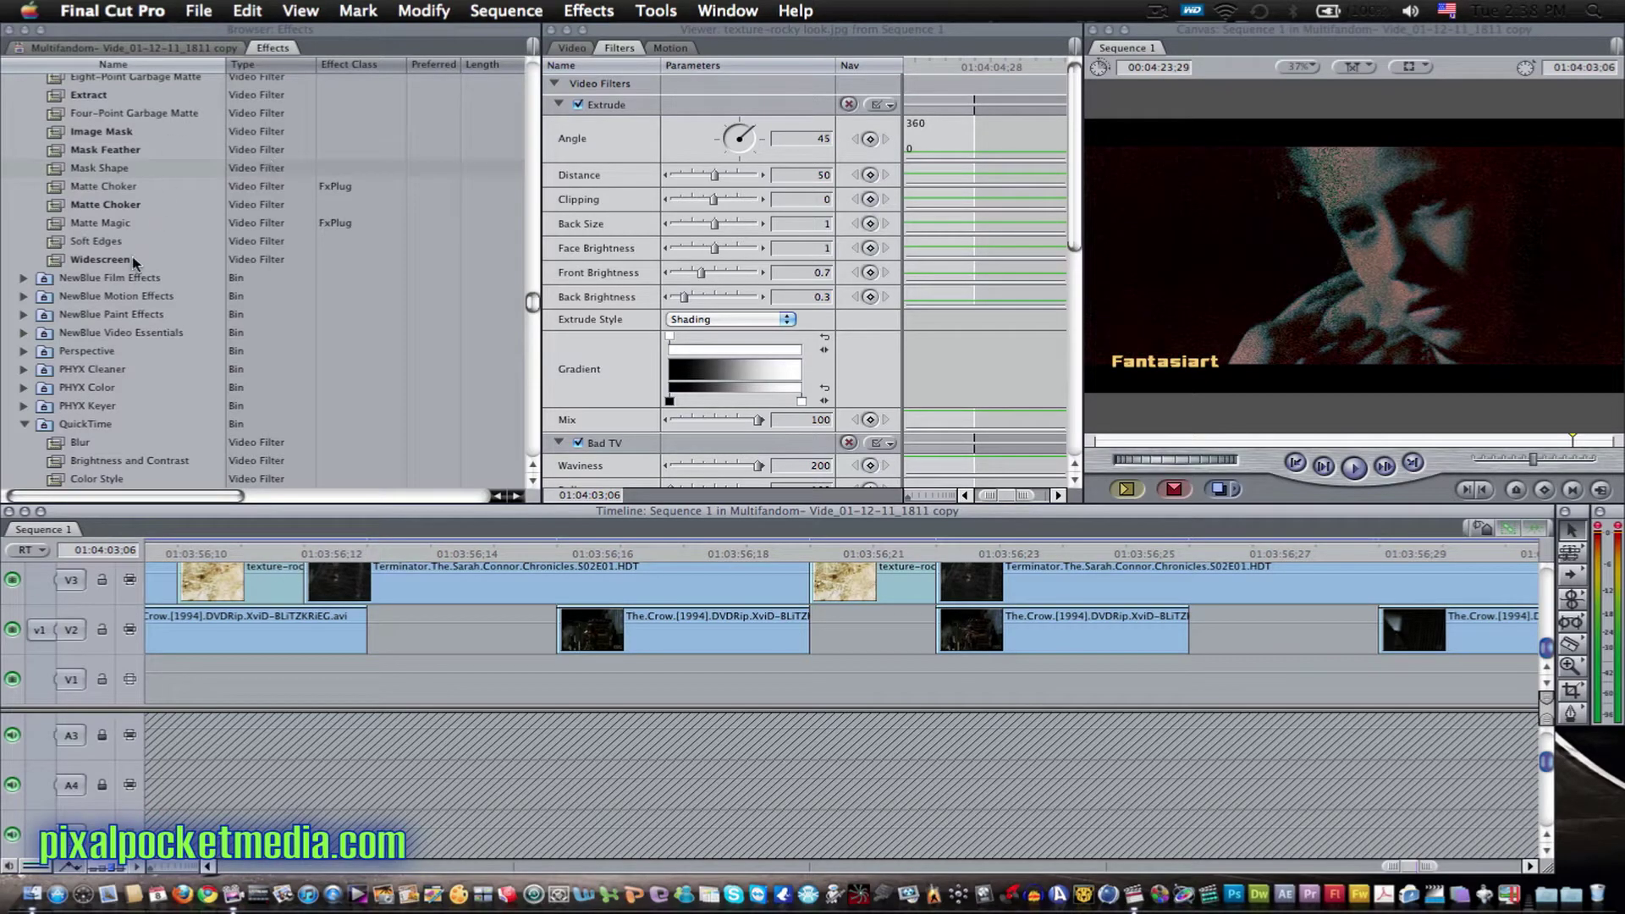
pyautogui.scroll(15, 127, 254)
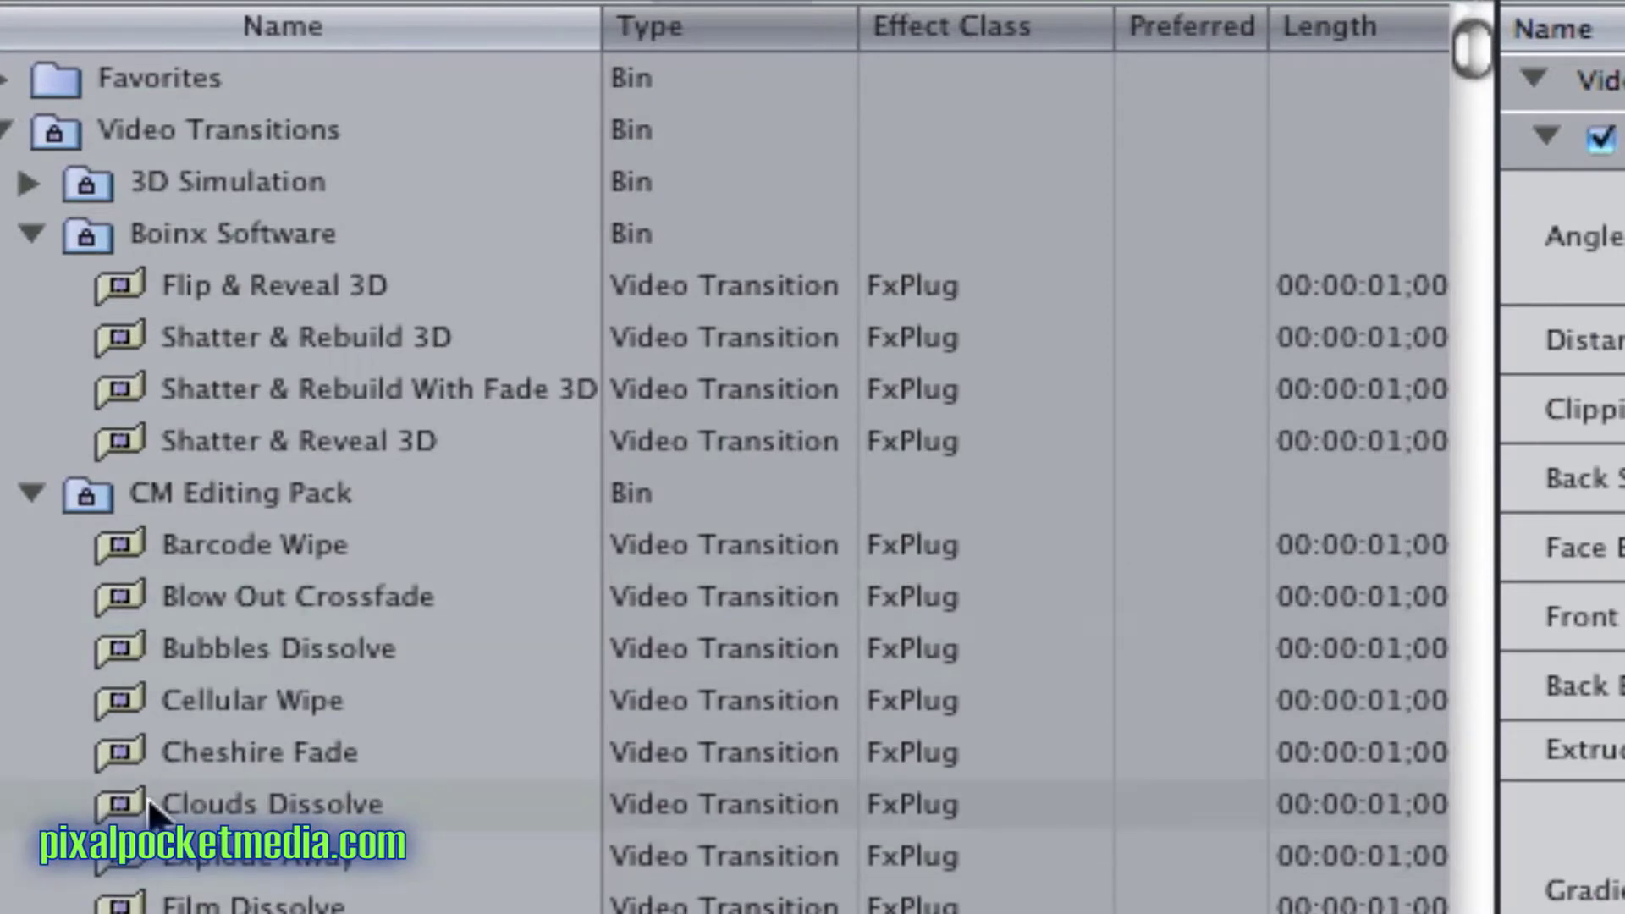
pyautogui.scroll(-10, 147, 795)
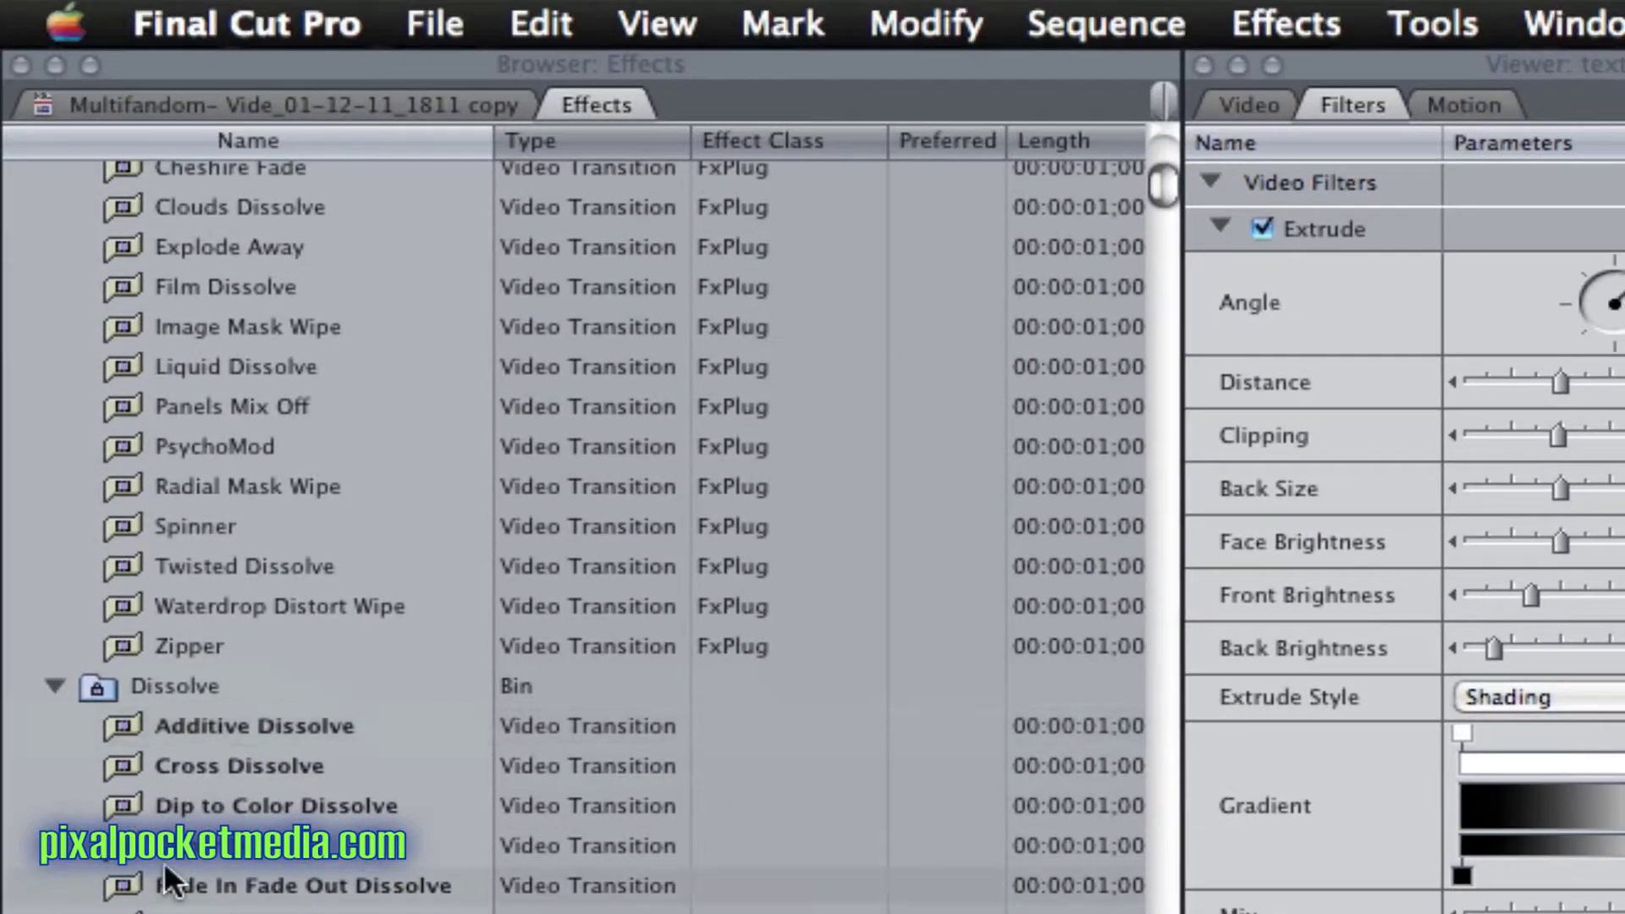
pyautogui.scroll(5, 60, 457)
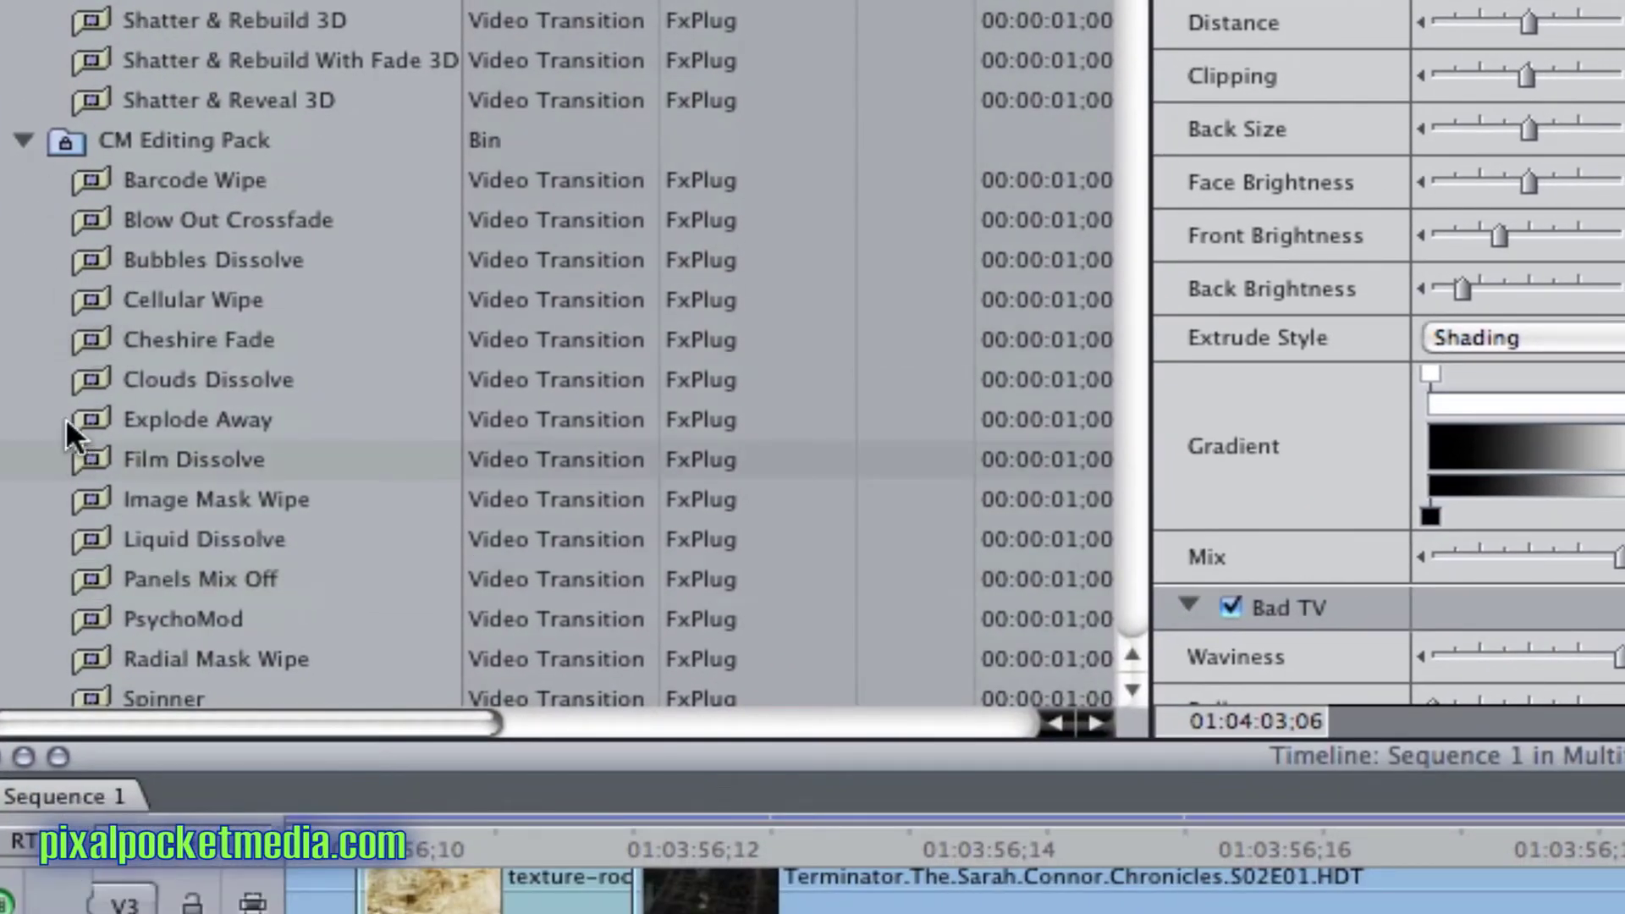
pyautogui.scroll(-10, 40, 418)
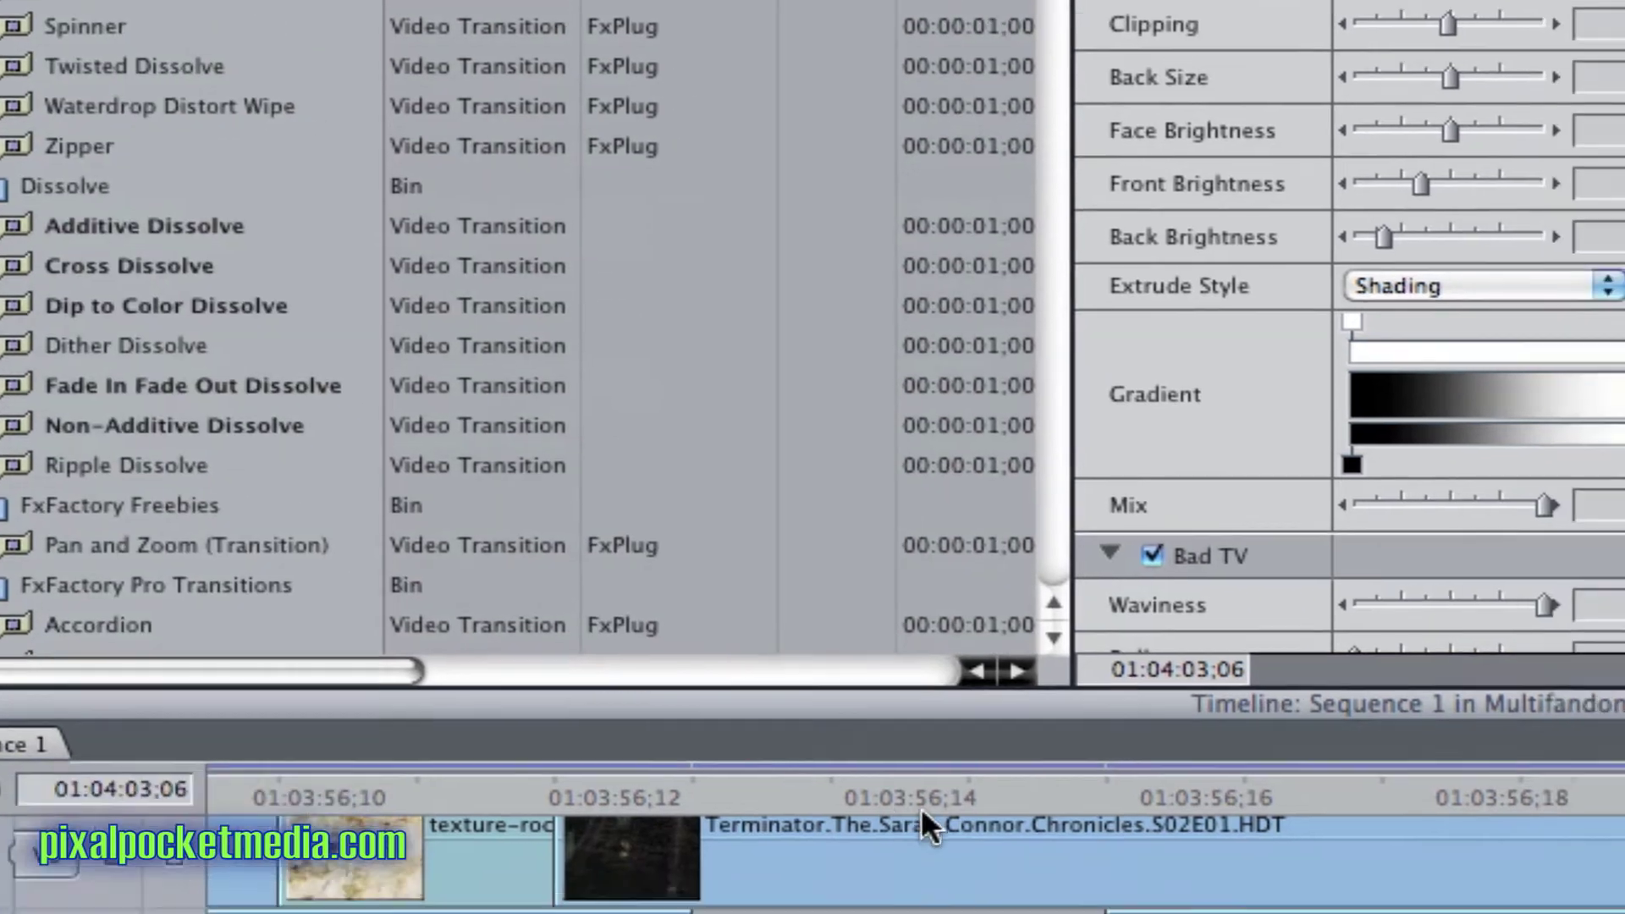
# Compare the canvas at 01:03:56;15, where the footage runs, with the rocky texture overlay at 01:03:56;21
pyautogui.click(1046, 846)
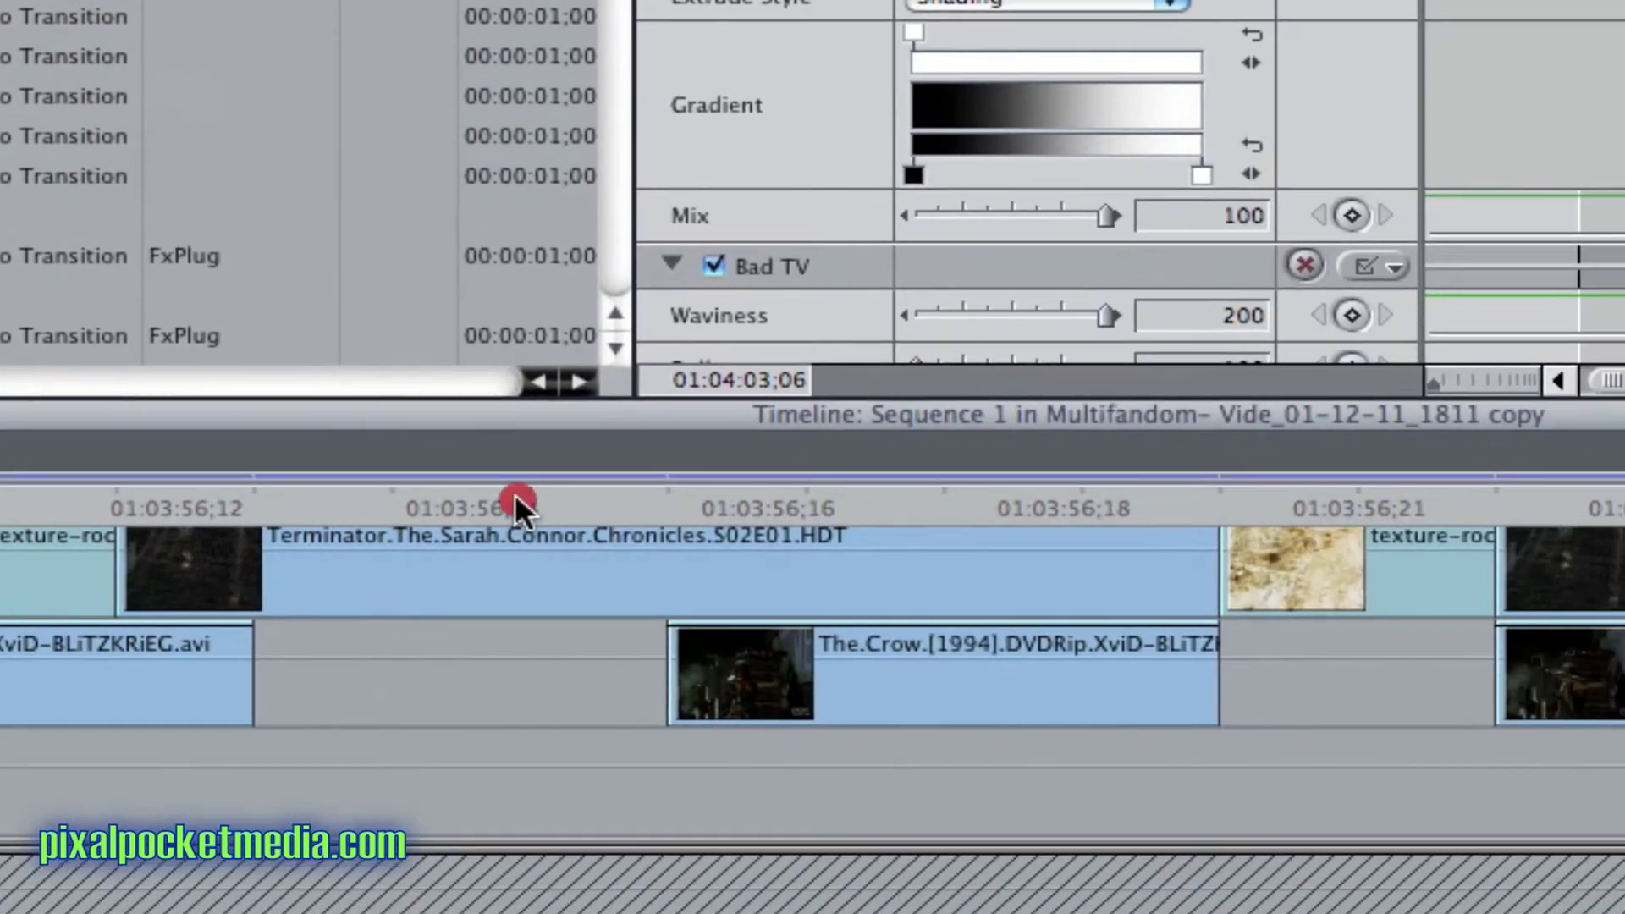
pyautogui.click(977, 509)
pyautogui.click(459, 512)
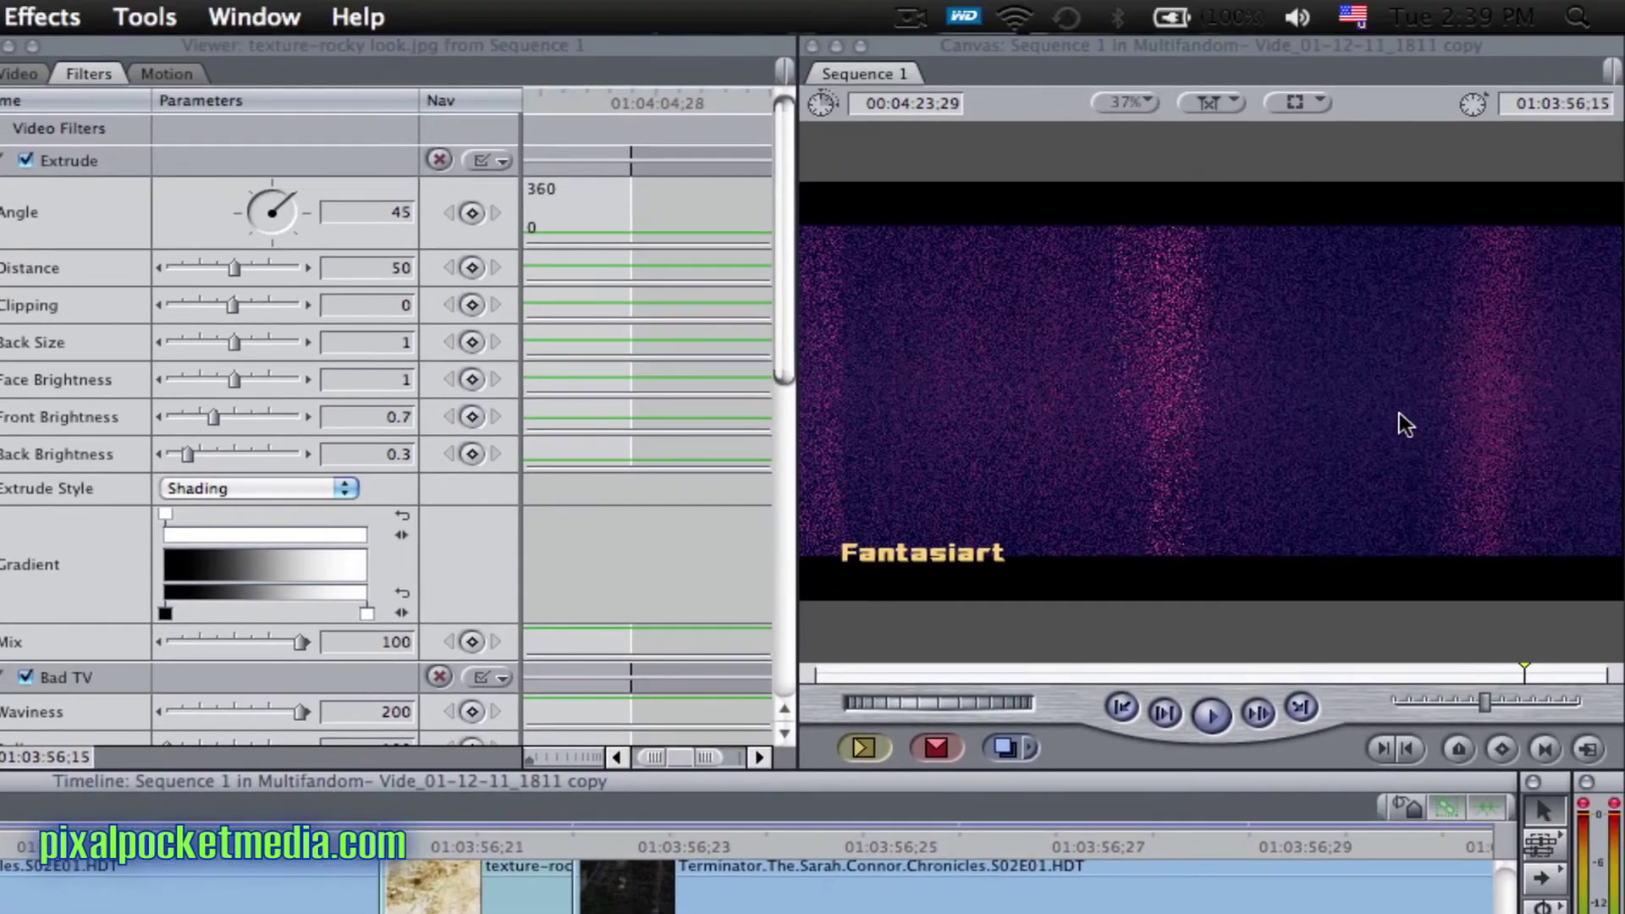
pyautogui.click(485, 842)
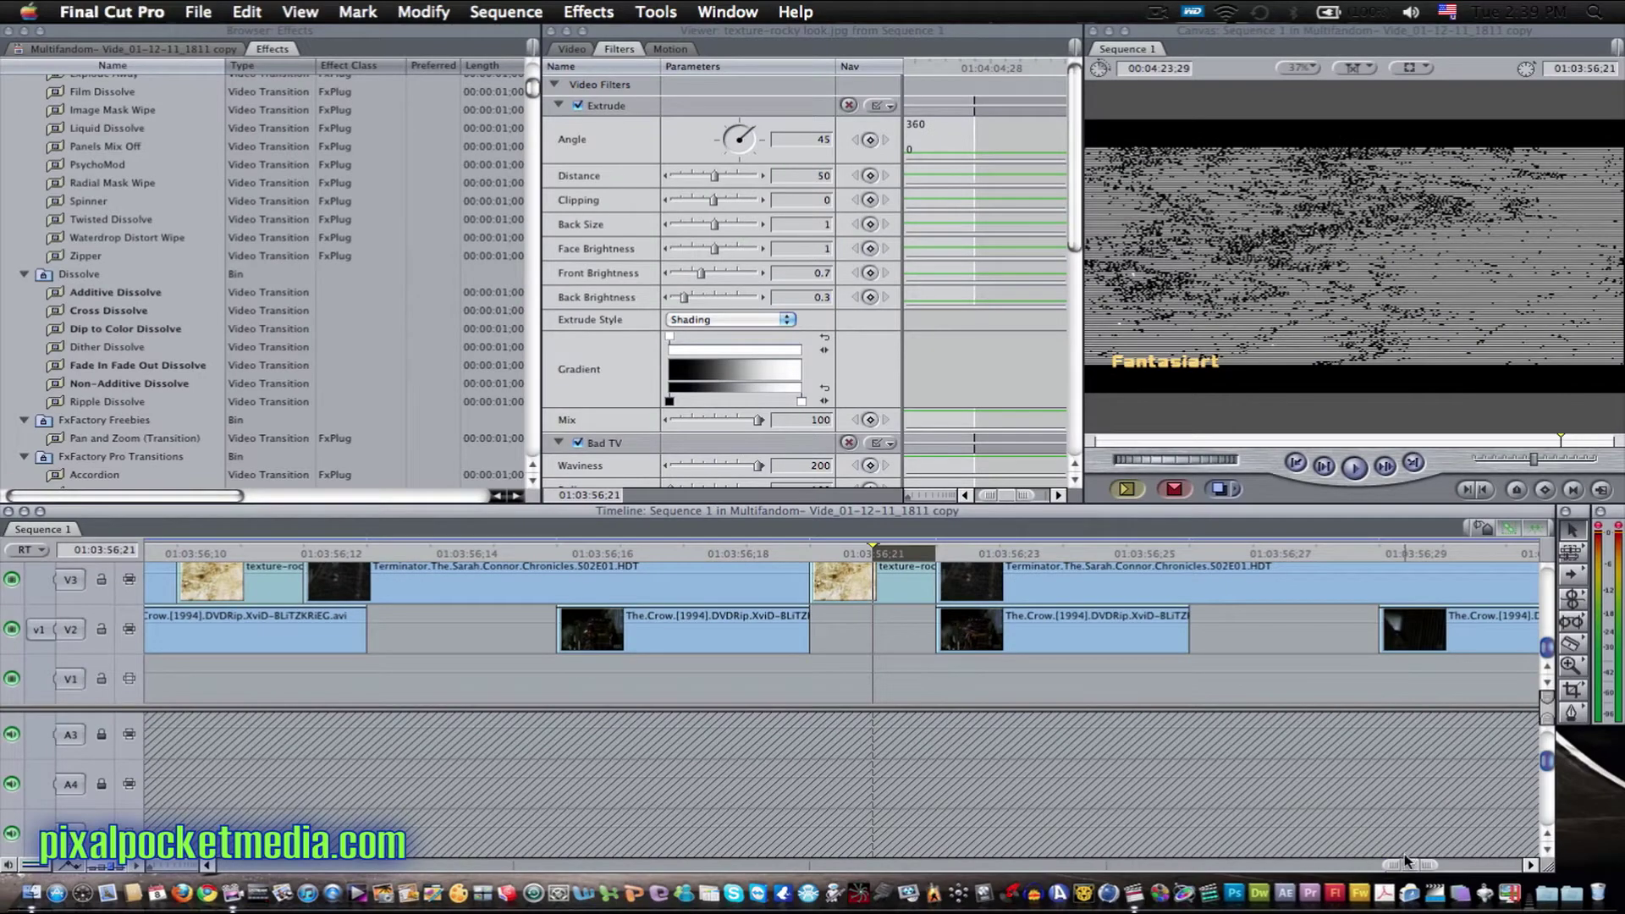
# Go back to the Bourne Supremacy section on track V1 and view the frame at 01:00:43;20
pyautogui.moveTo(1404, 860); pyautogui.dragTo(851, 863)
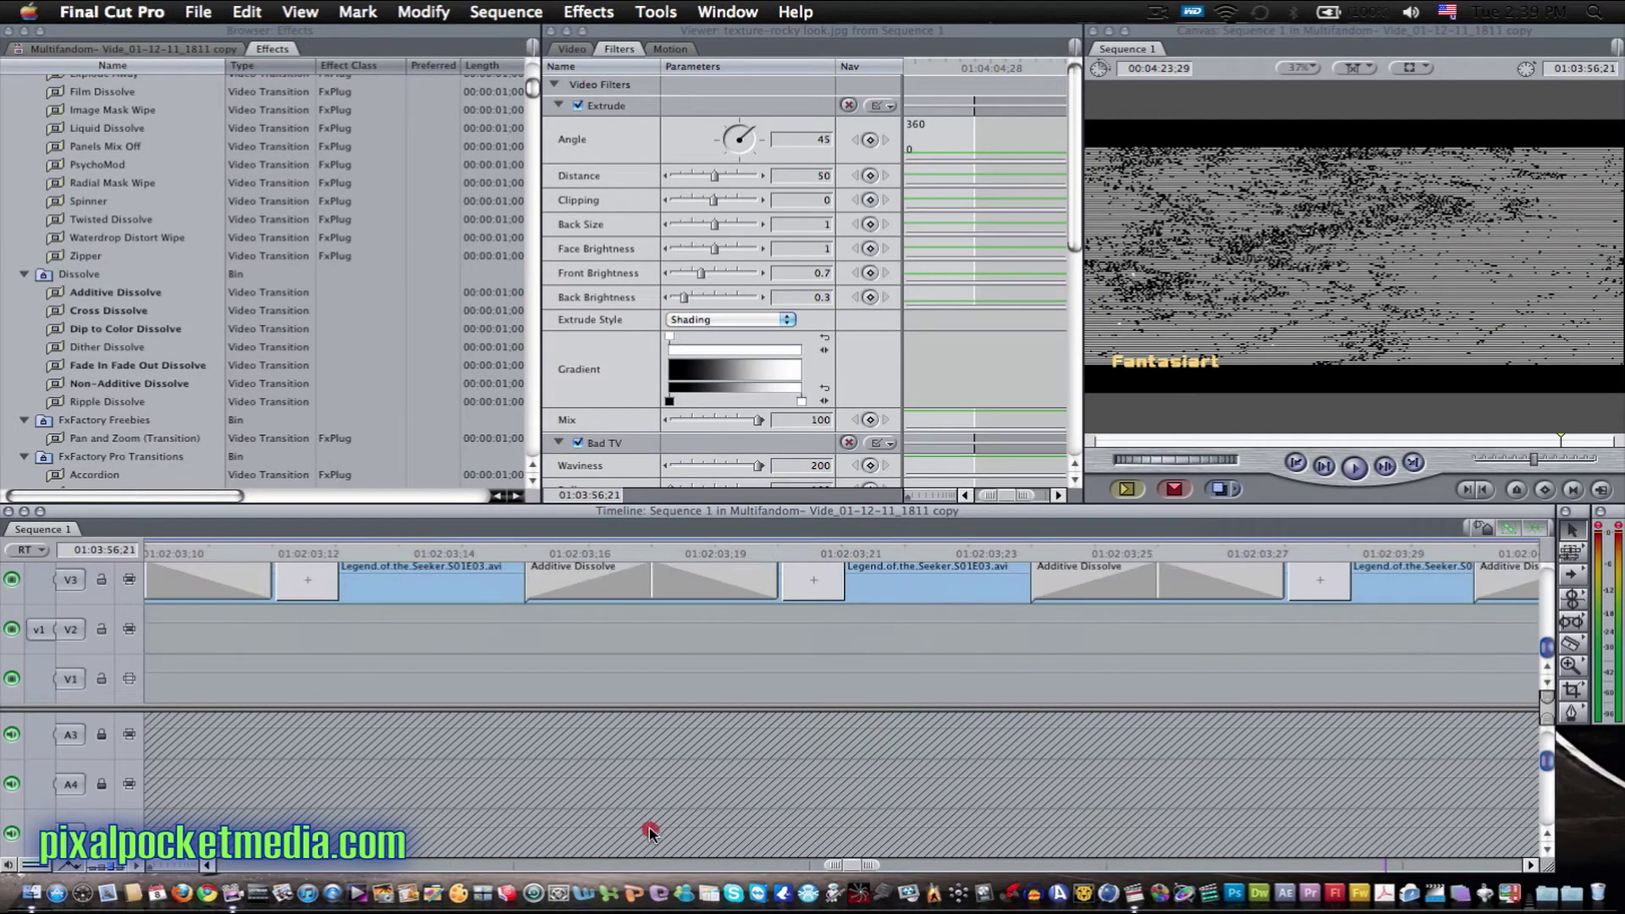
pyautogui.hscroll(-10, 648, 826)
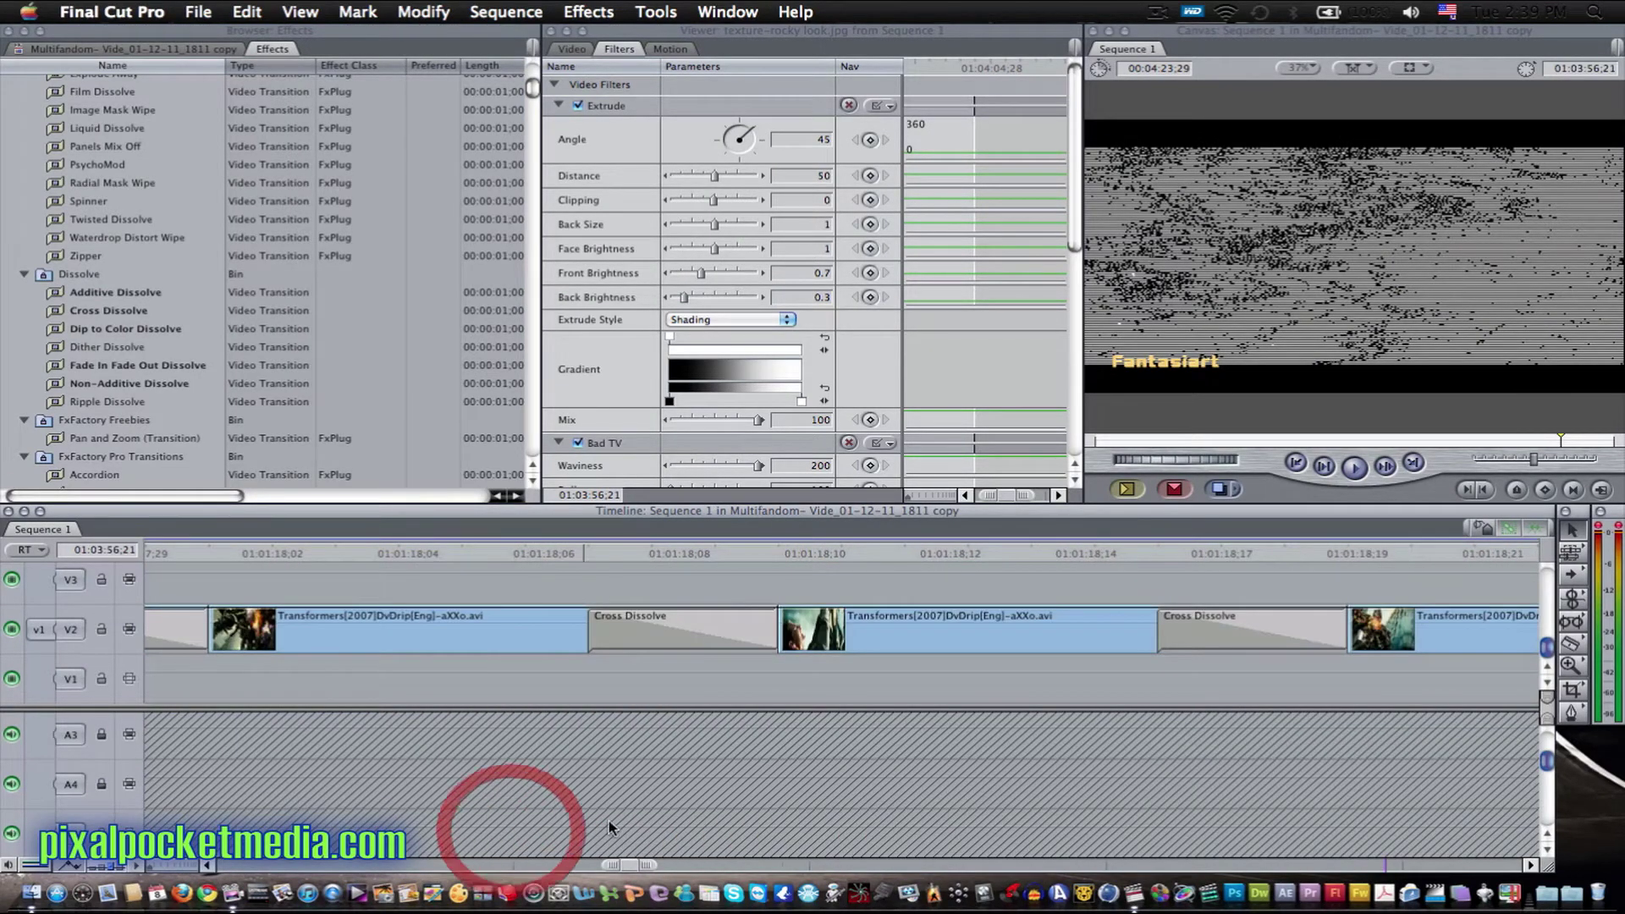
pyautogui.moveTo(621, 863); pyautogui.dragTo(450, 860)
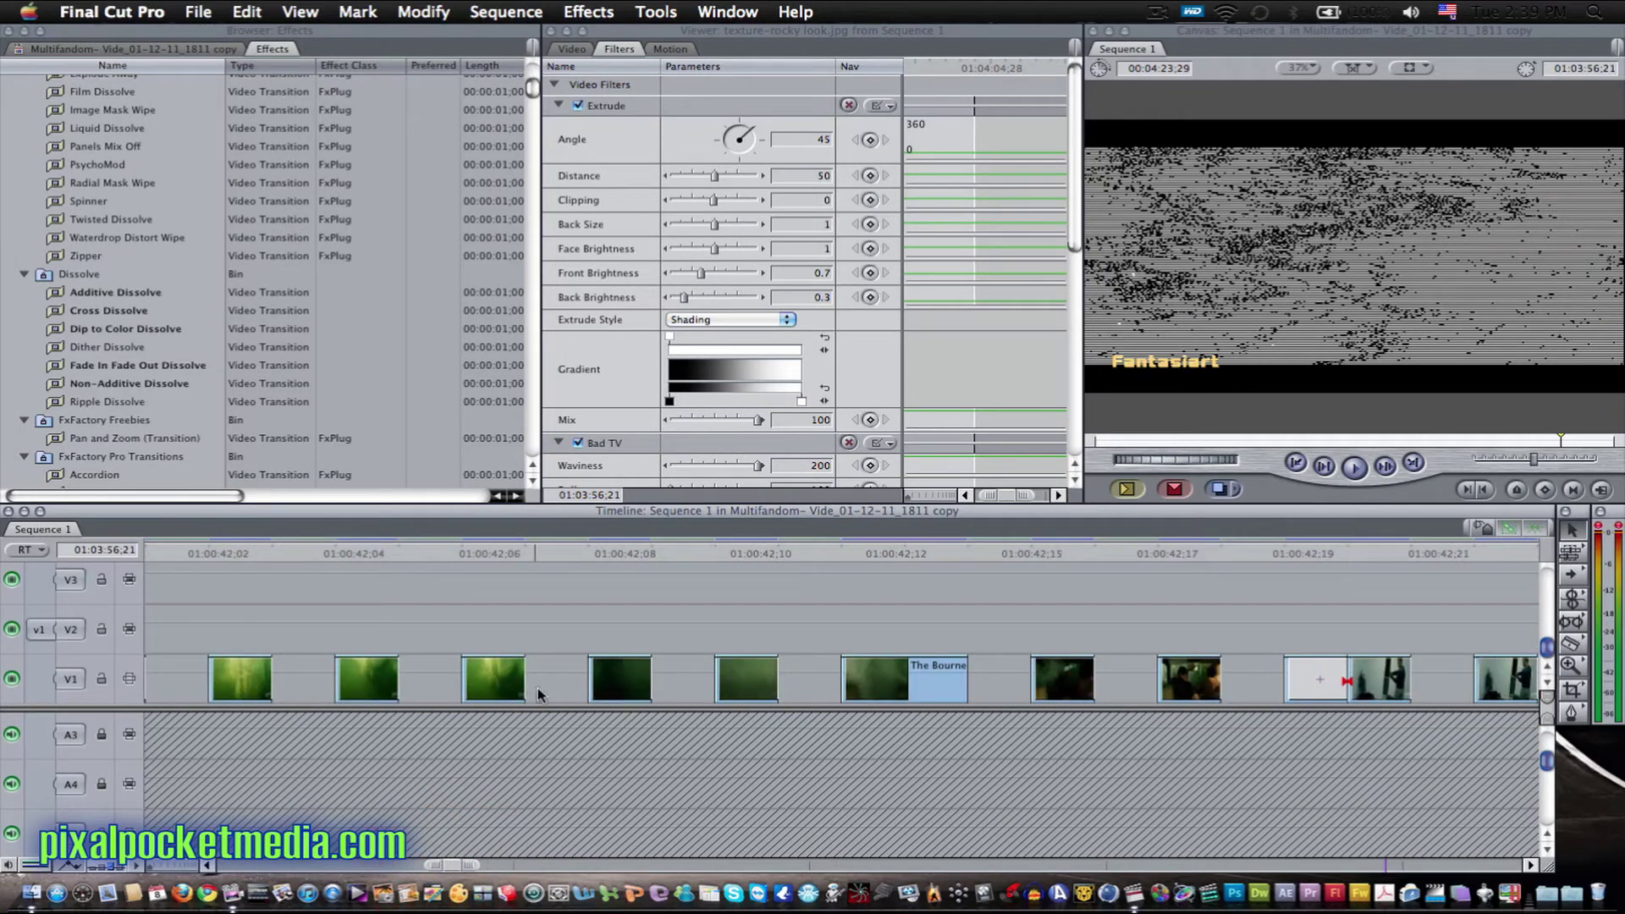
pyautogui.click(210, 863)
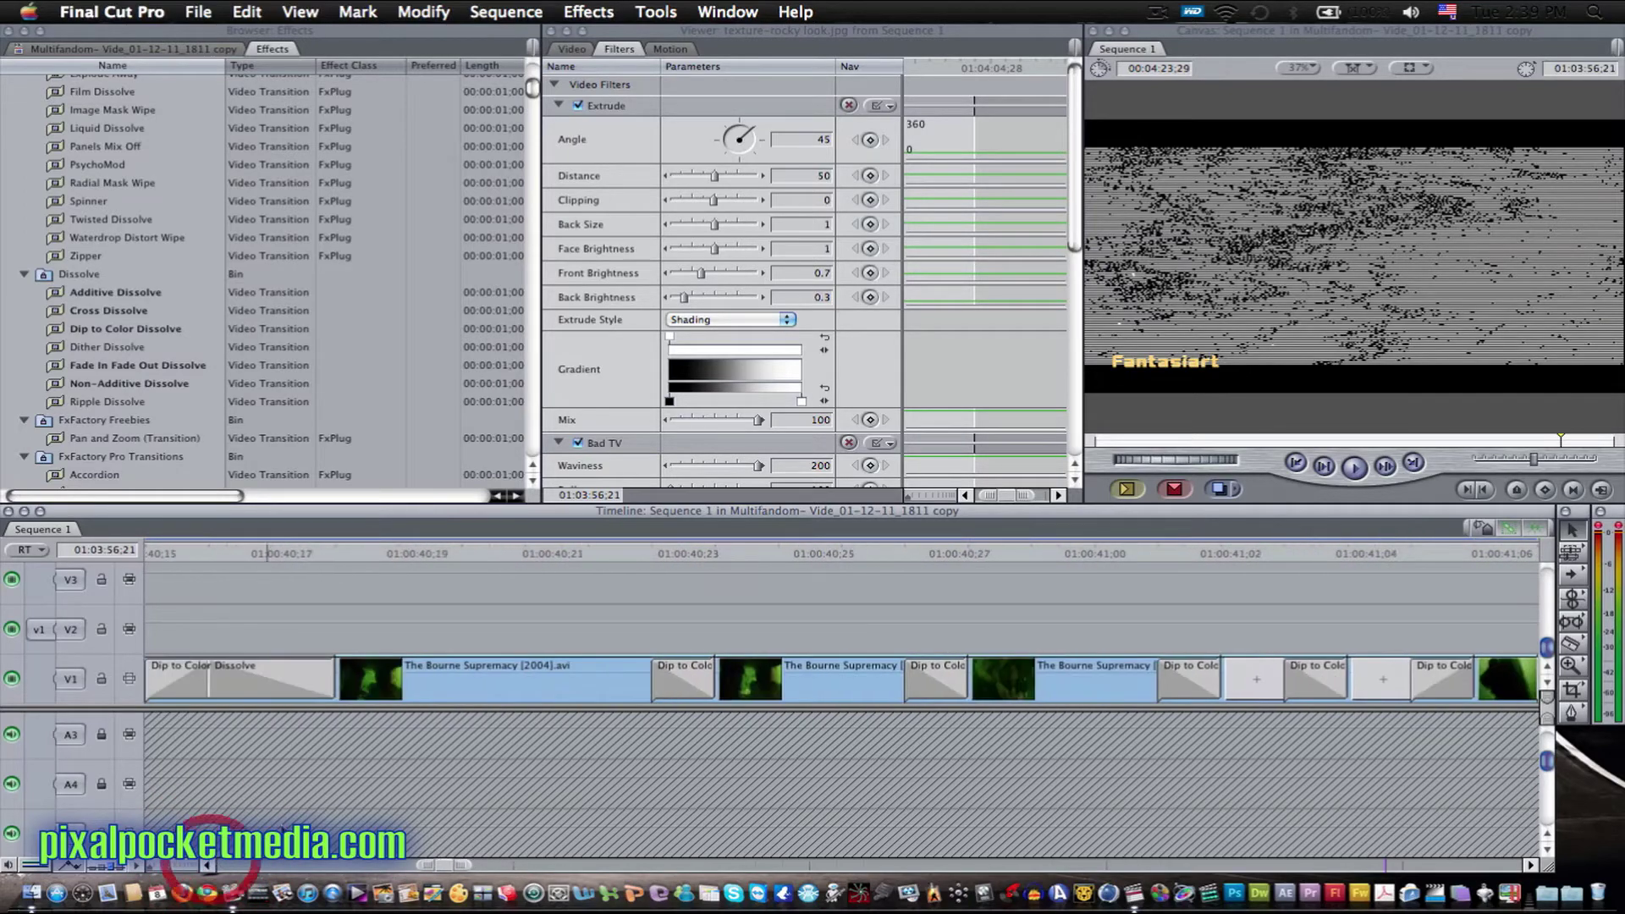
pyautogui.click(634, 557)
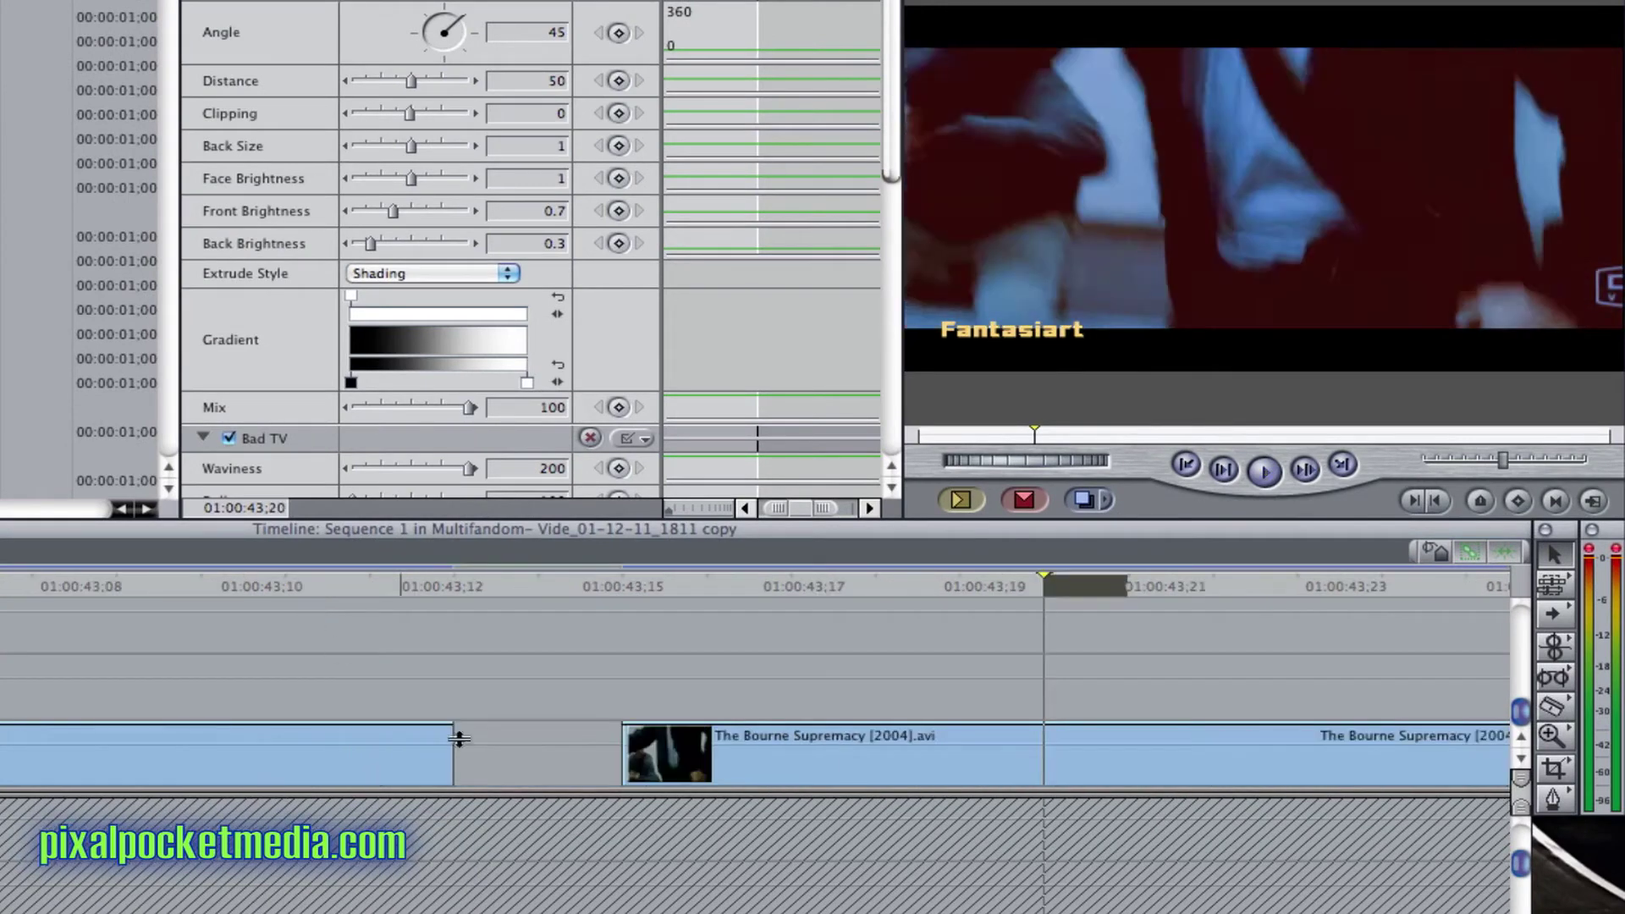
# Examine the alternating one-frame green clips and gaps on V1 between 01:00:41;07 and 01:00:41;15
pyautogui.hscroll(-10, 753, 677)
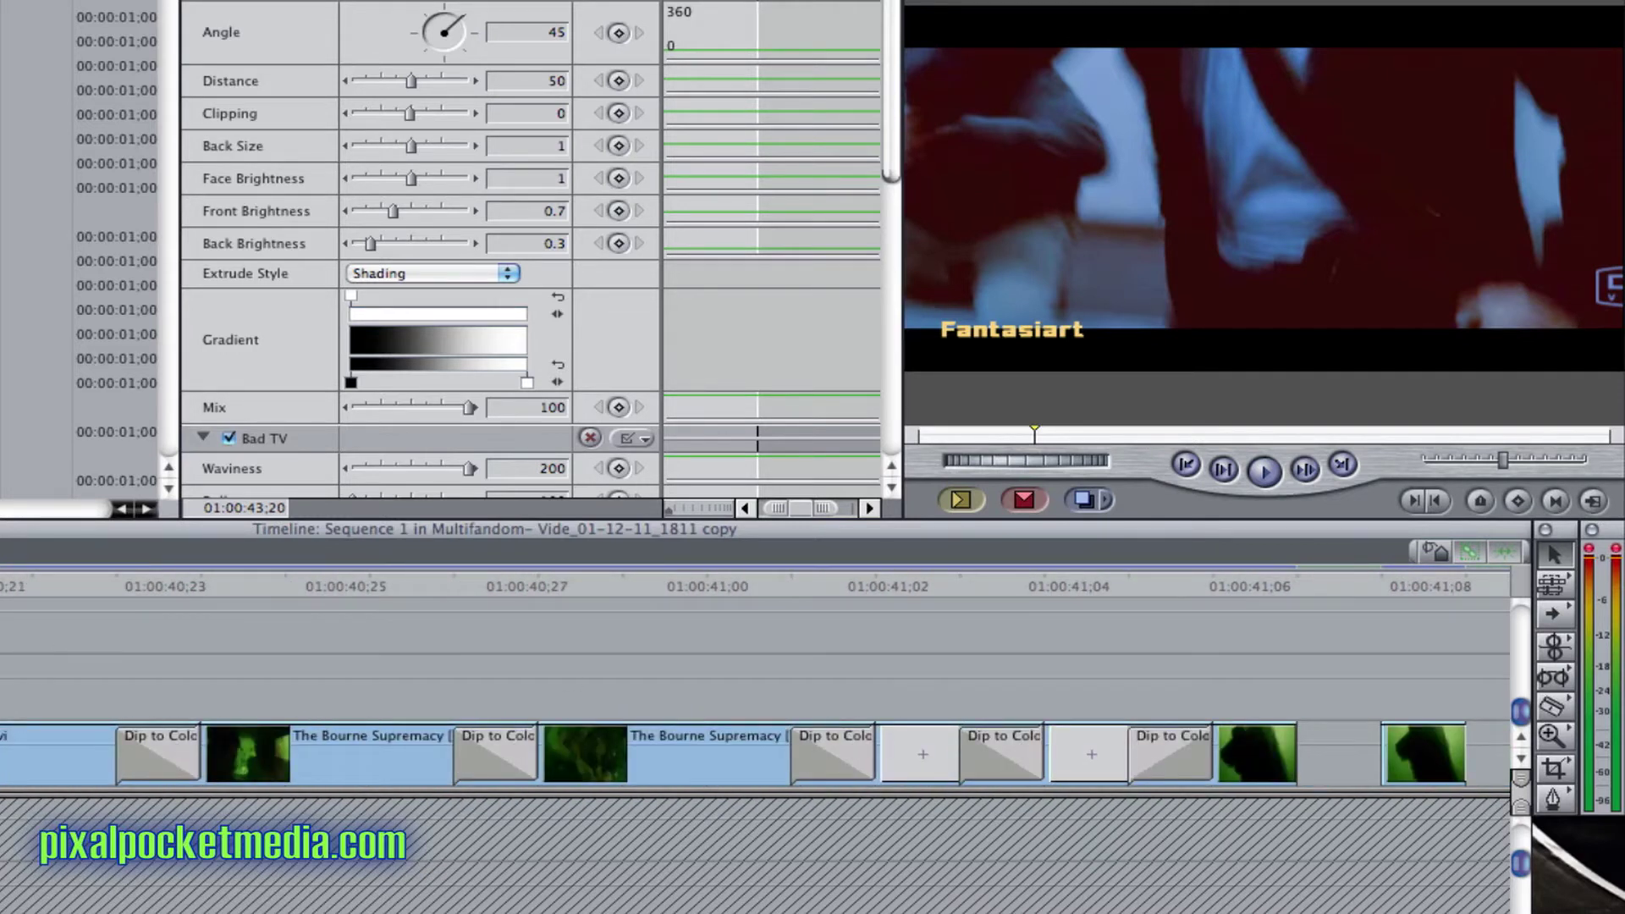
pyautogui.hscroll(3, 588, 761)
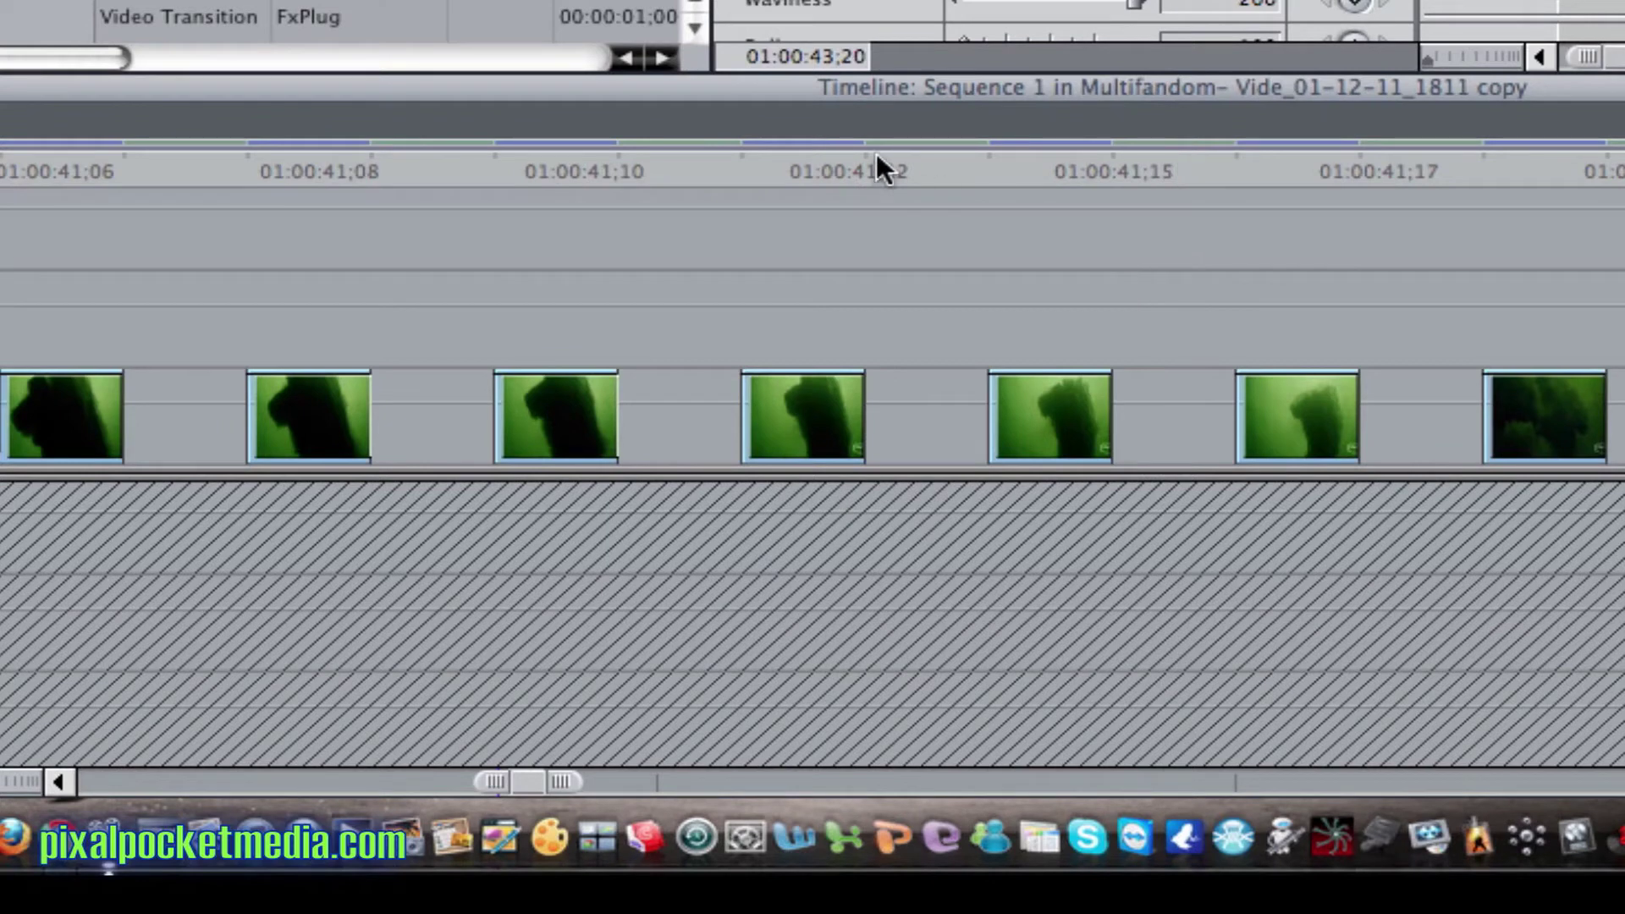
pyautogui.click(913, 169)
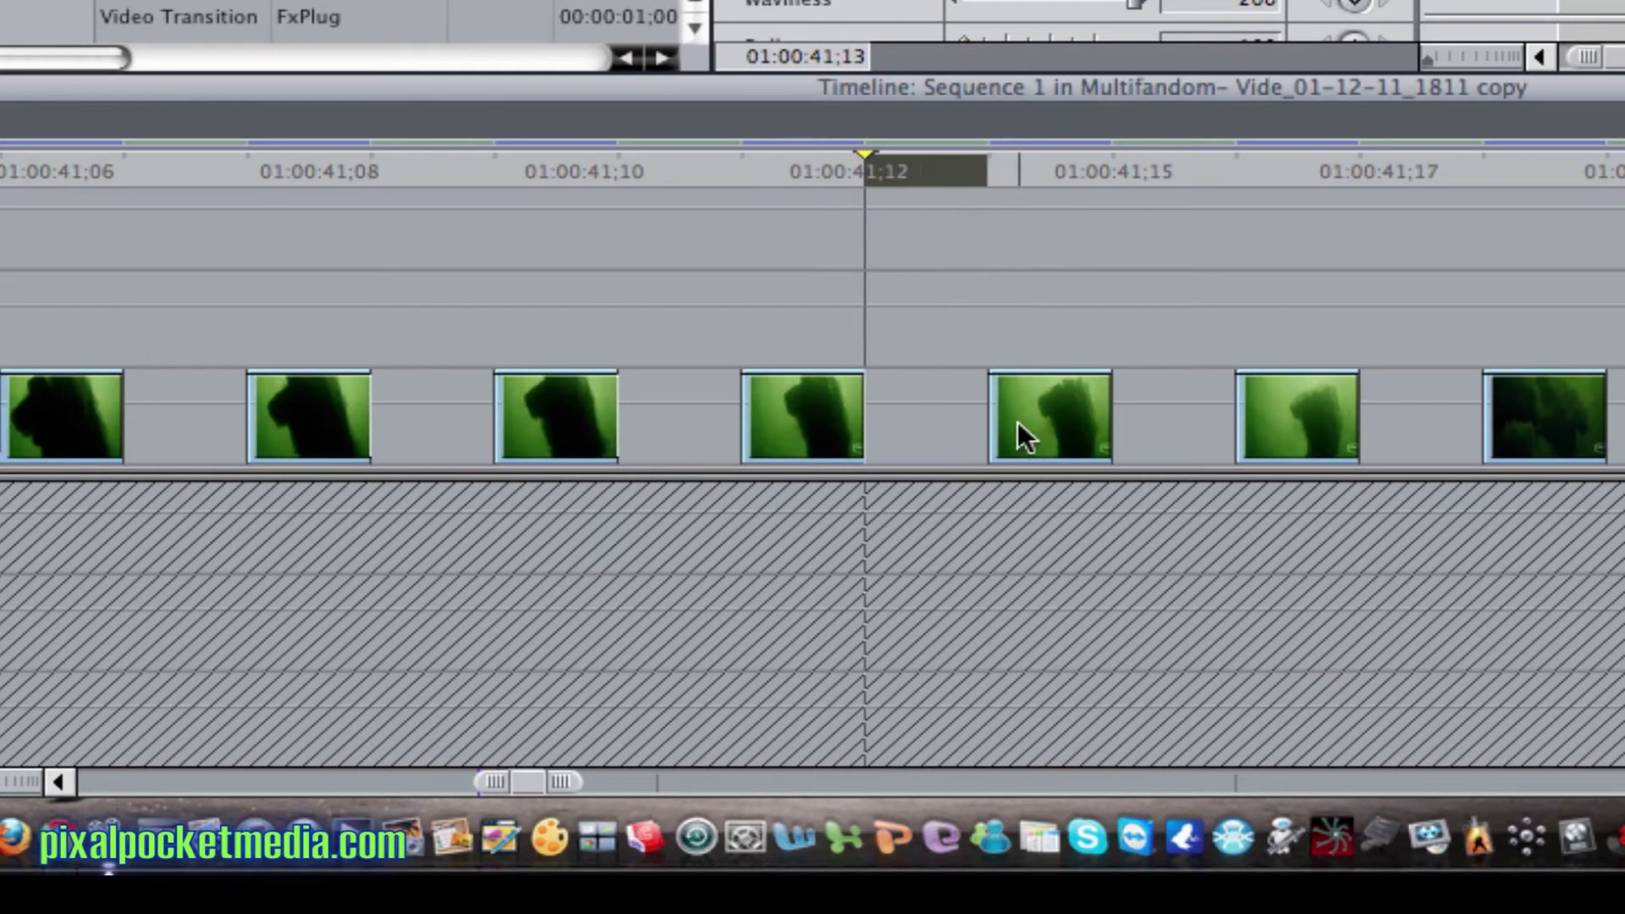
pyautogui.click(1132, 179)
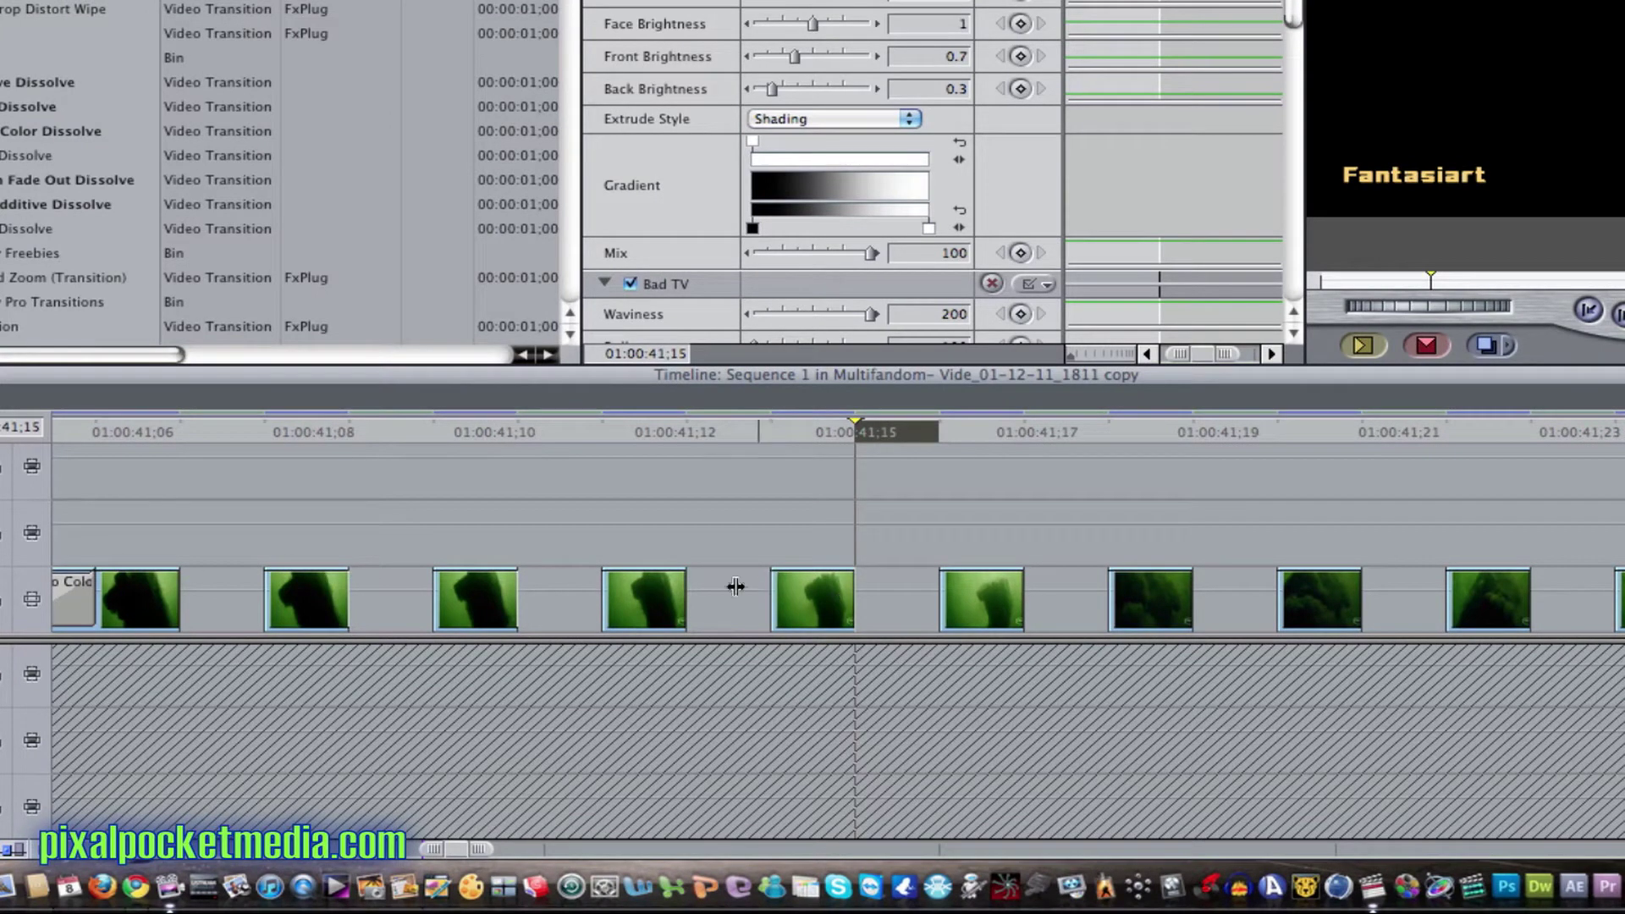
pyautogui.click(200, 430)
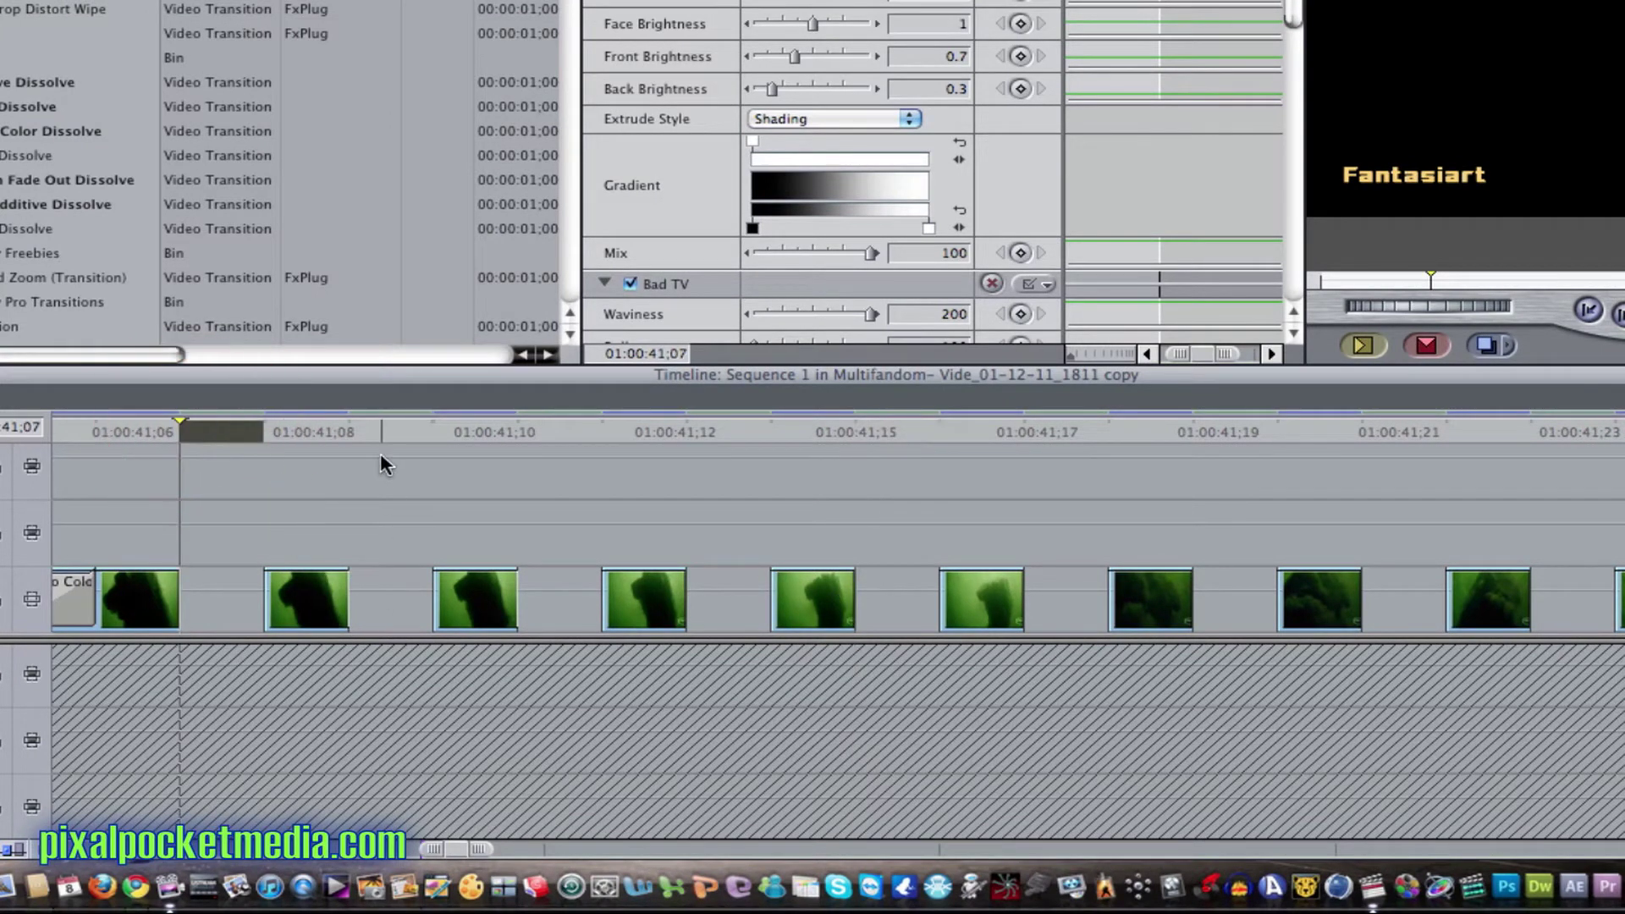
pyautogui.click(393, 431)
pyautogui.click(568, 433)
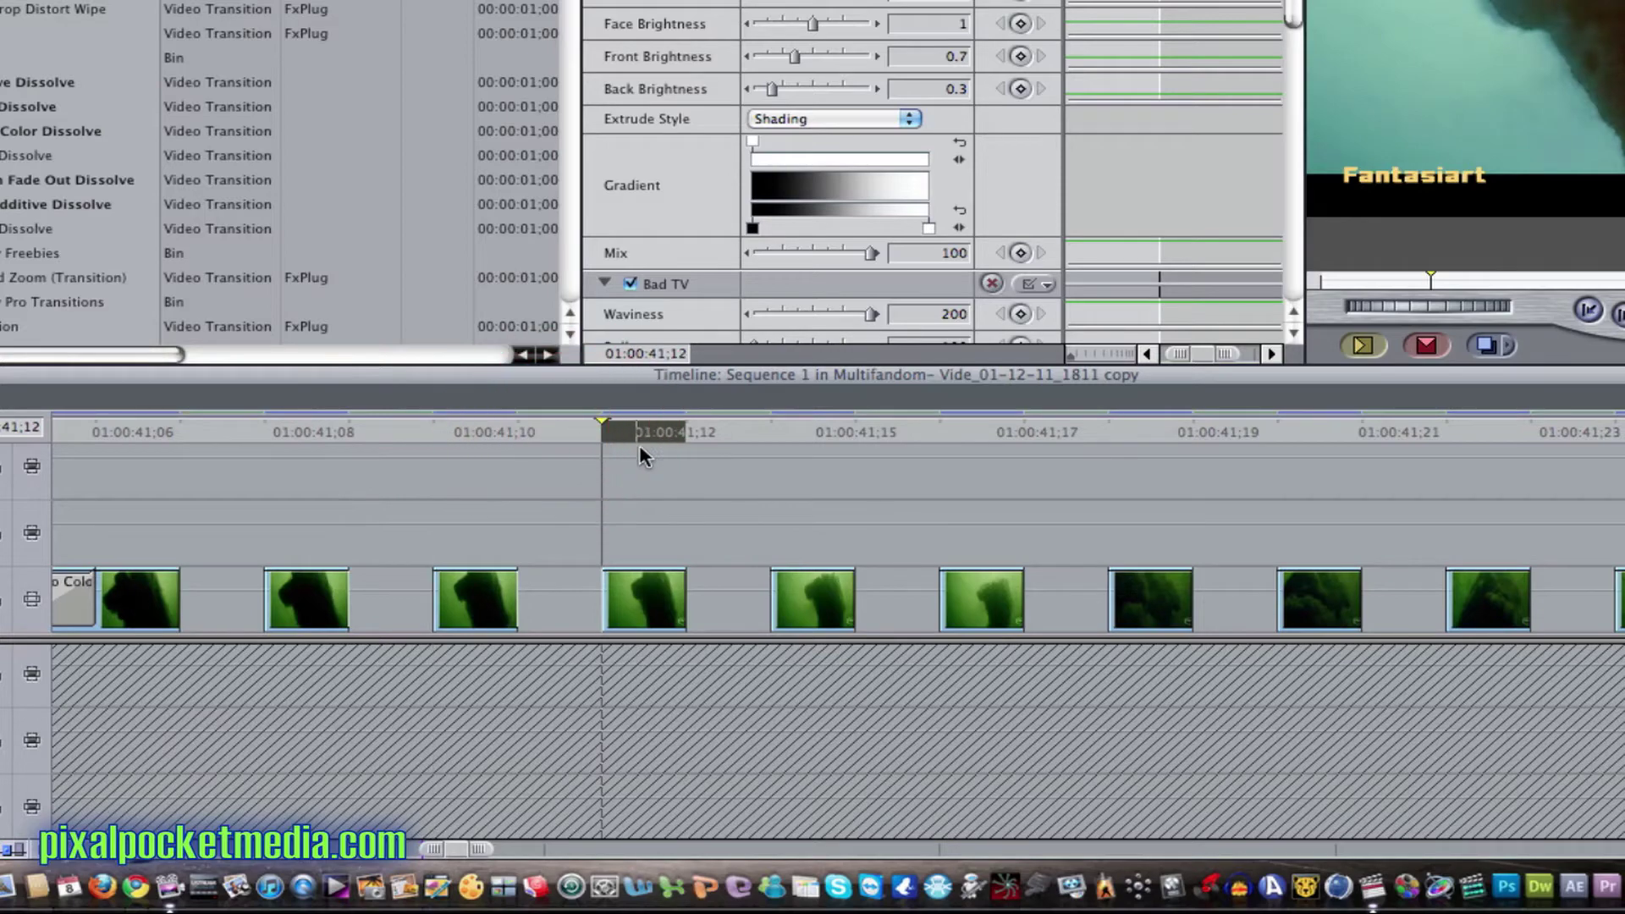
pyautogui.click(733, 438)
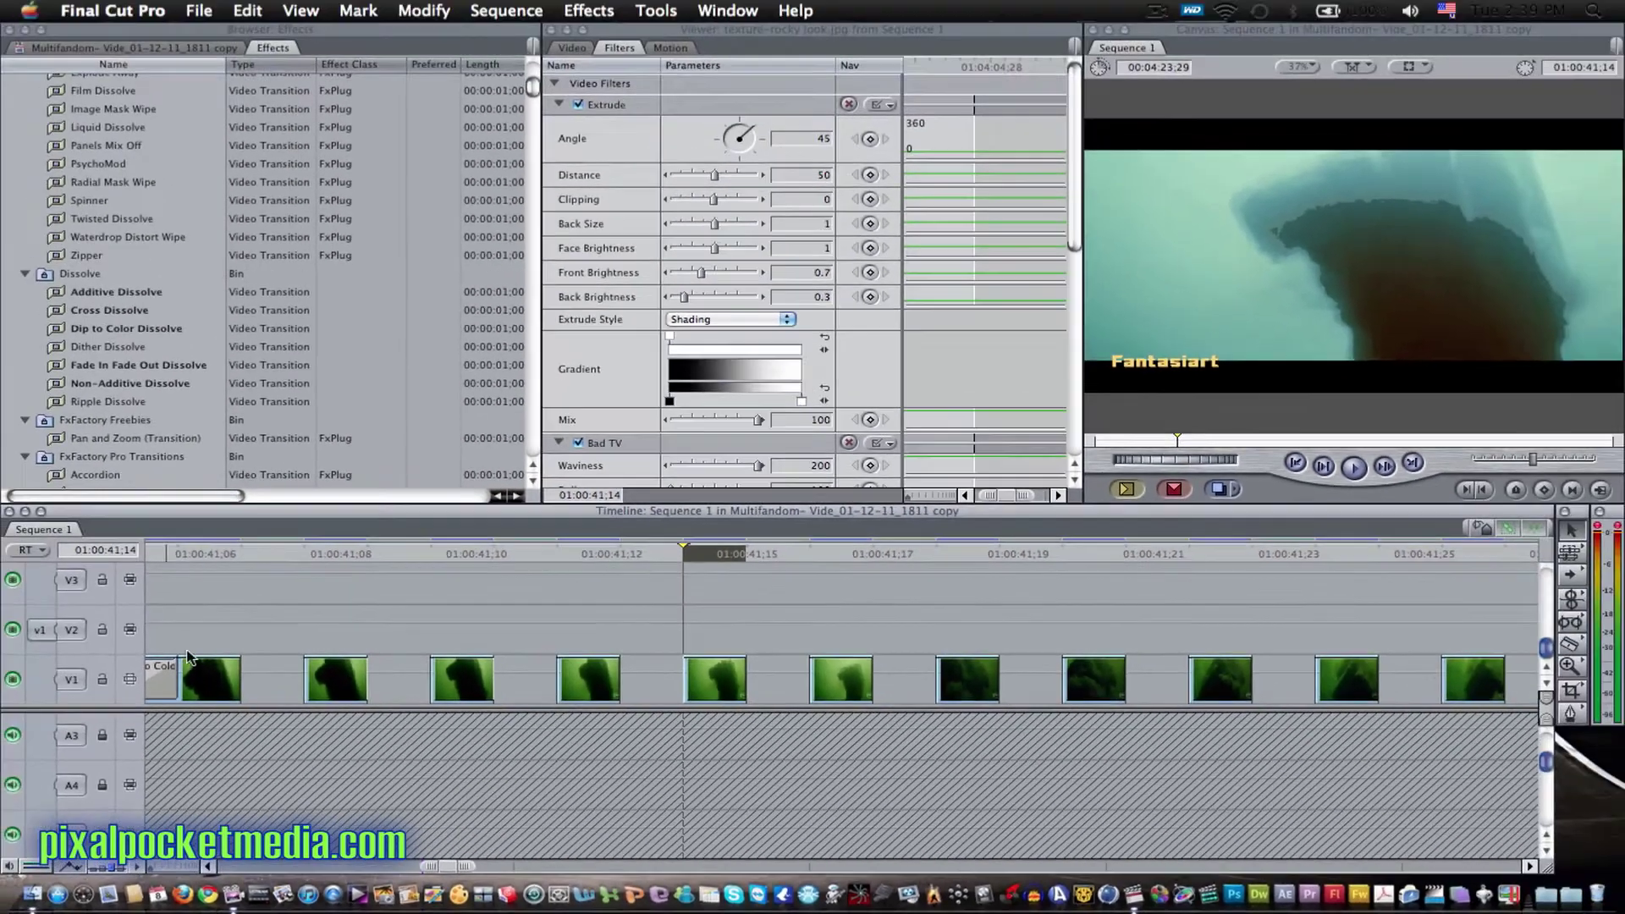
# Play the alternating green clips and gaps on V1 from 01:00:41;06, and view the car frame at 01:00:44;12
pyautogui.click(203, 559)
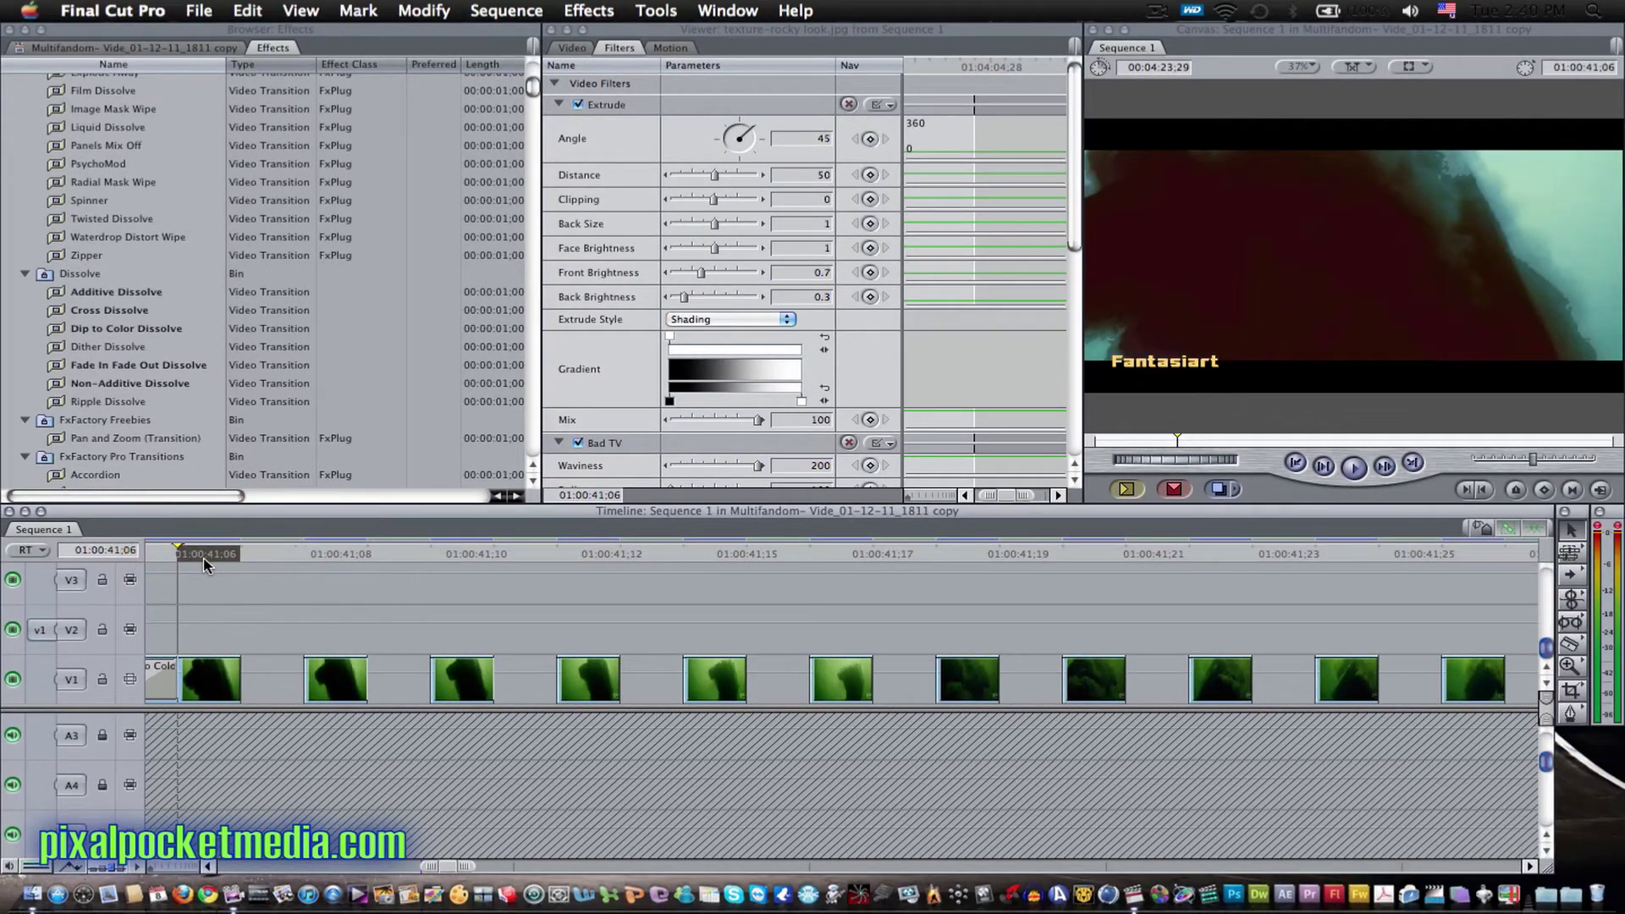
pyautogui.press('space')
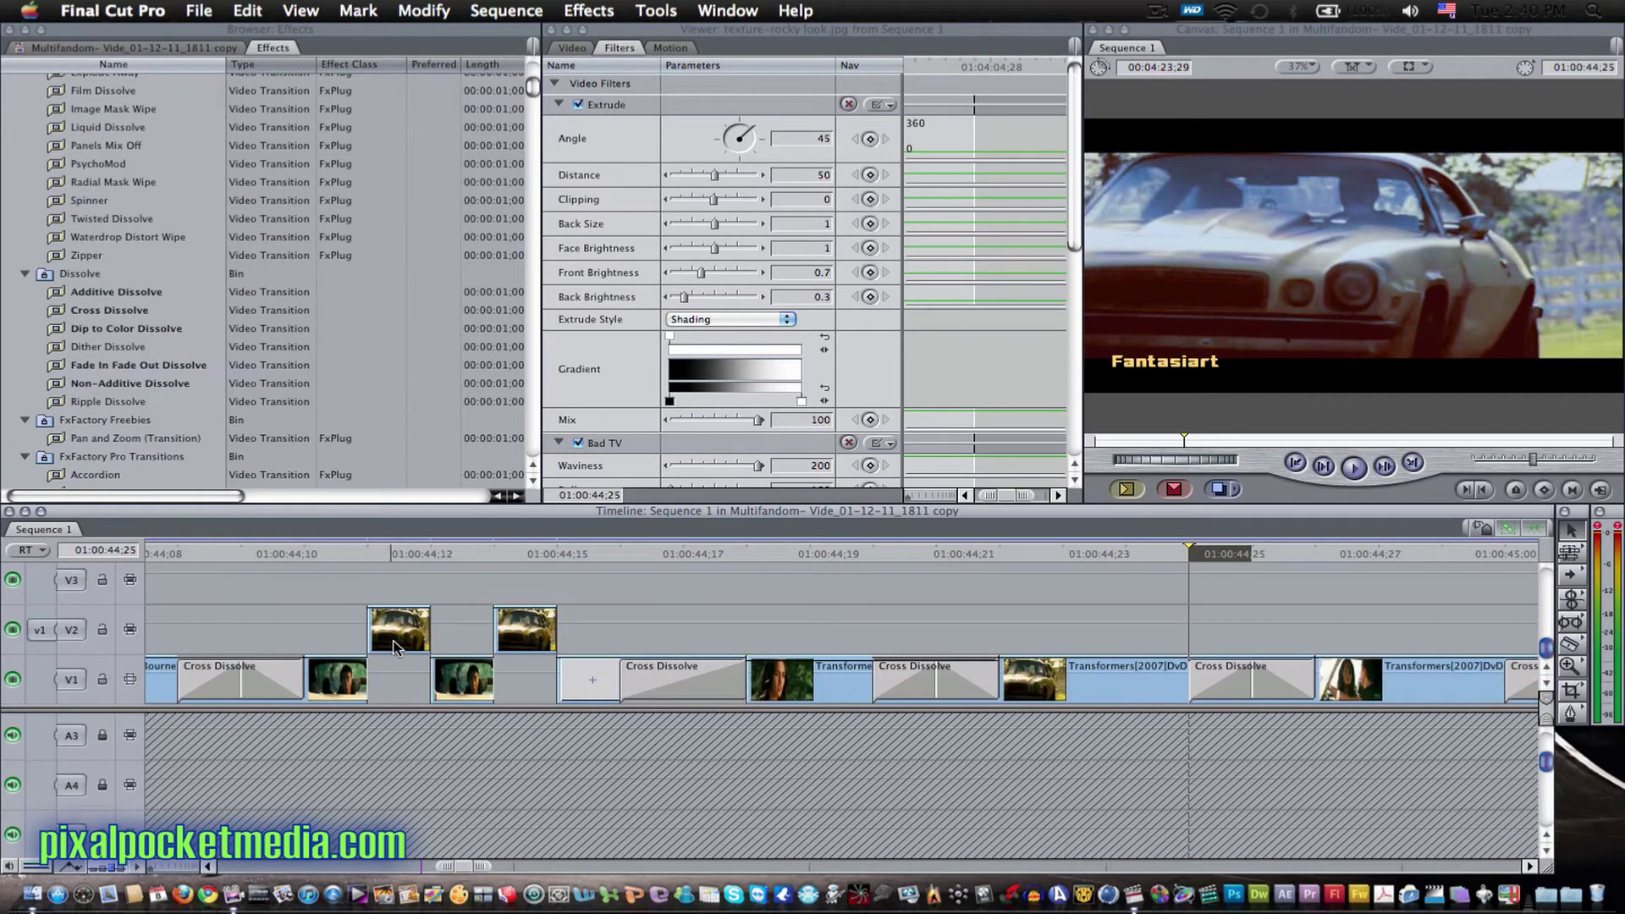
pyautogui.click(406, 554)
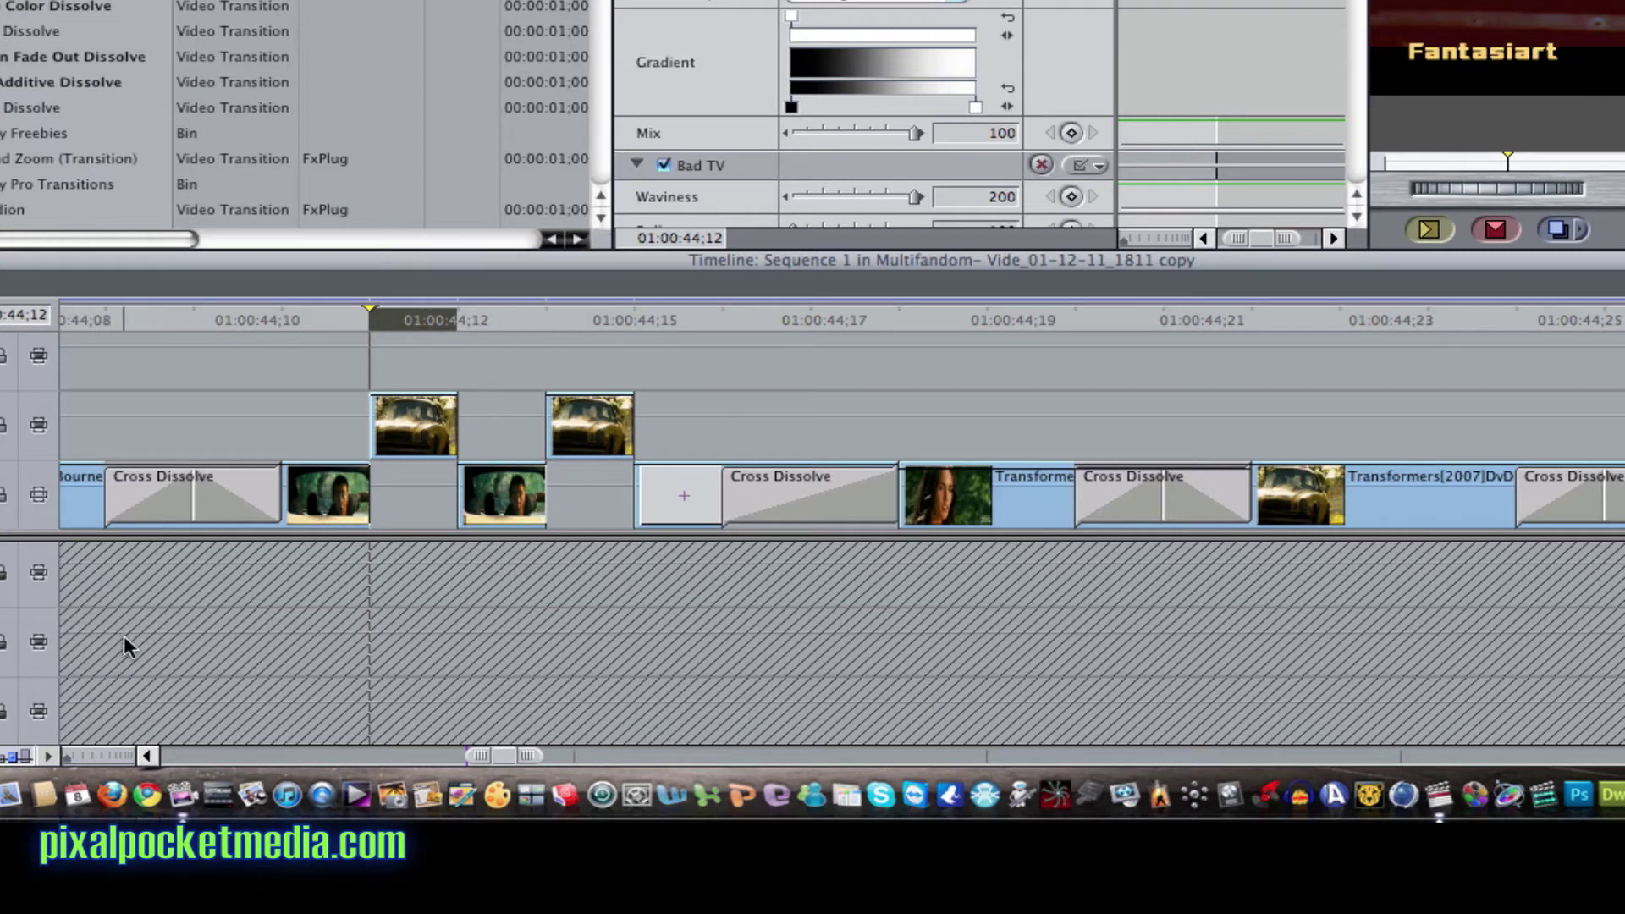
# Return to the green clips on V1 and view the gap at 01:00:41;07
pyautogui.click(147, 755)
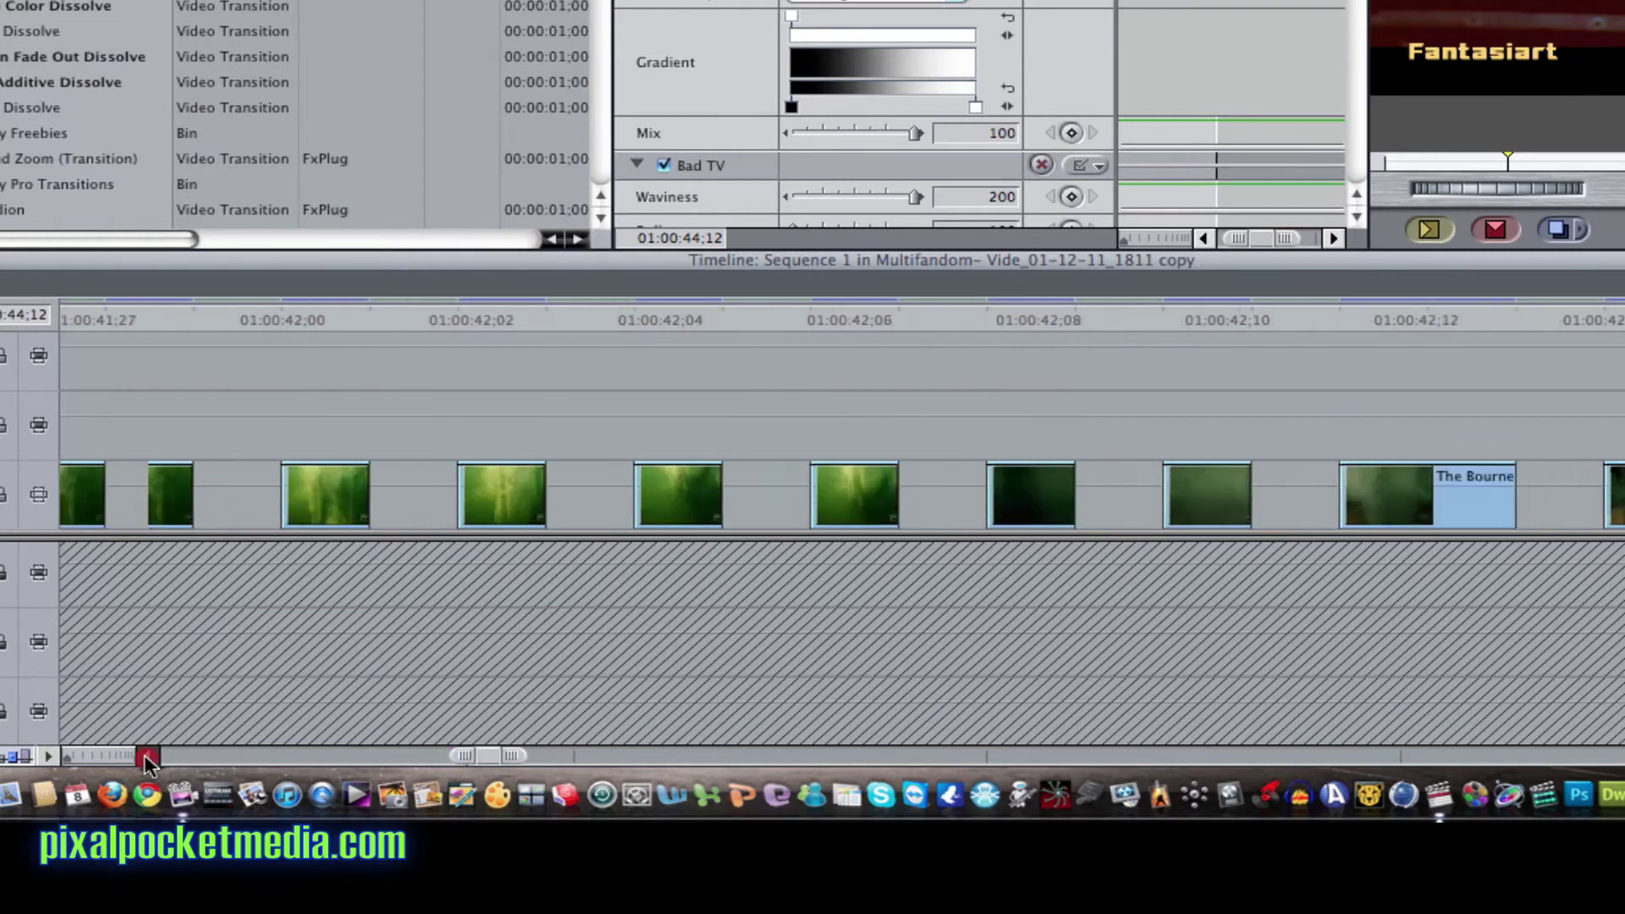
pyautogui.click(147, 756)
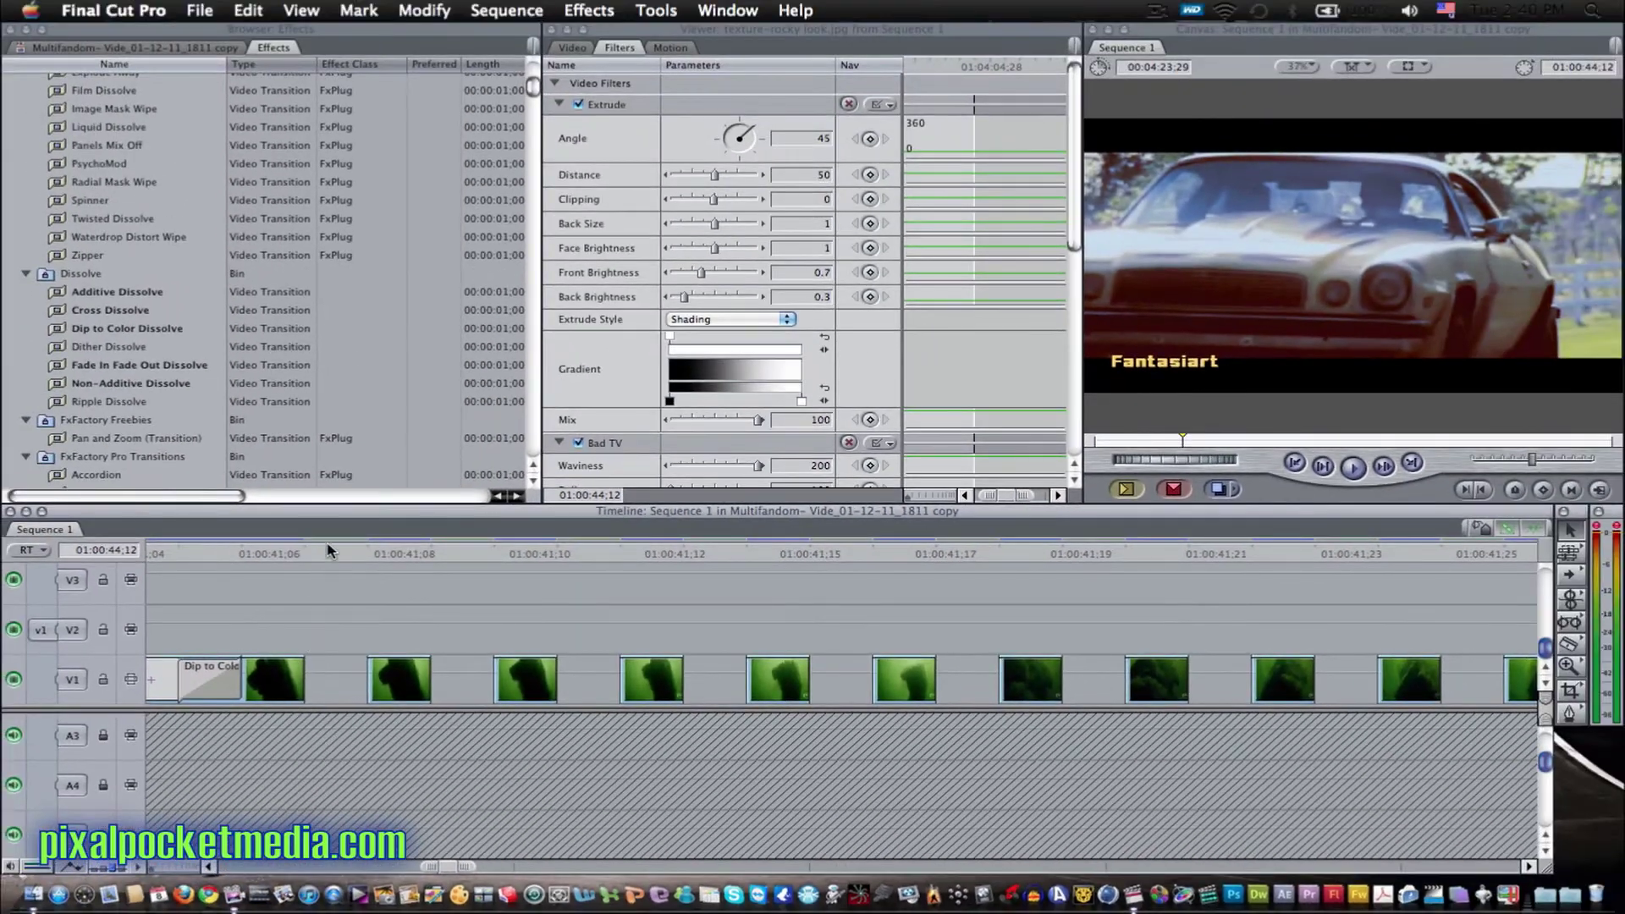
pyautogui.click(330, 552)
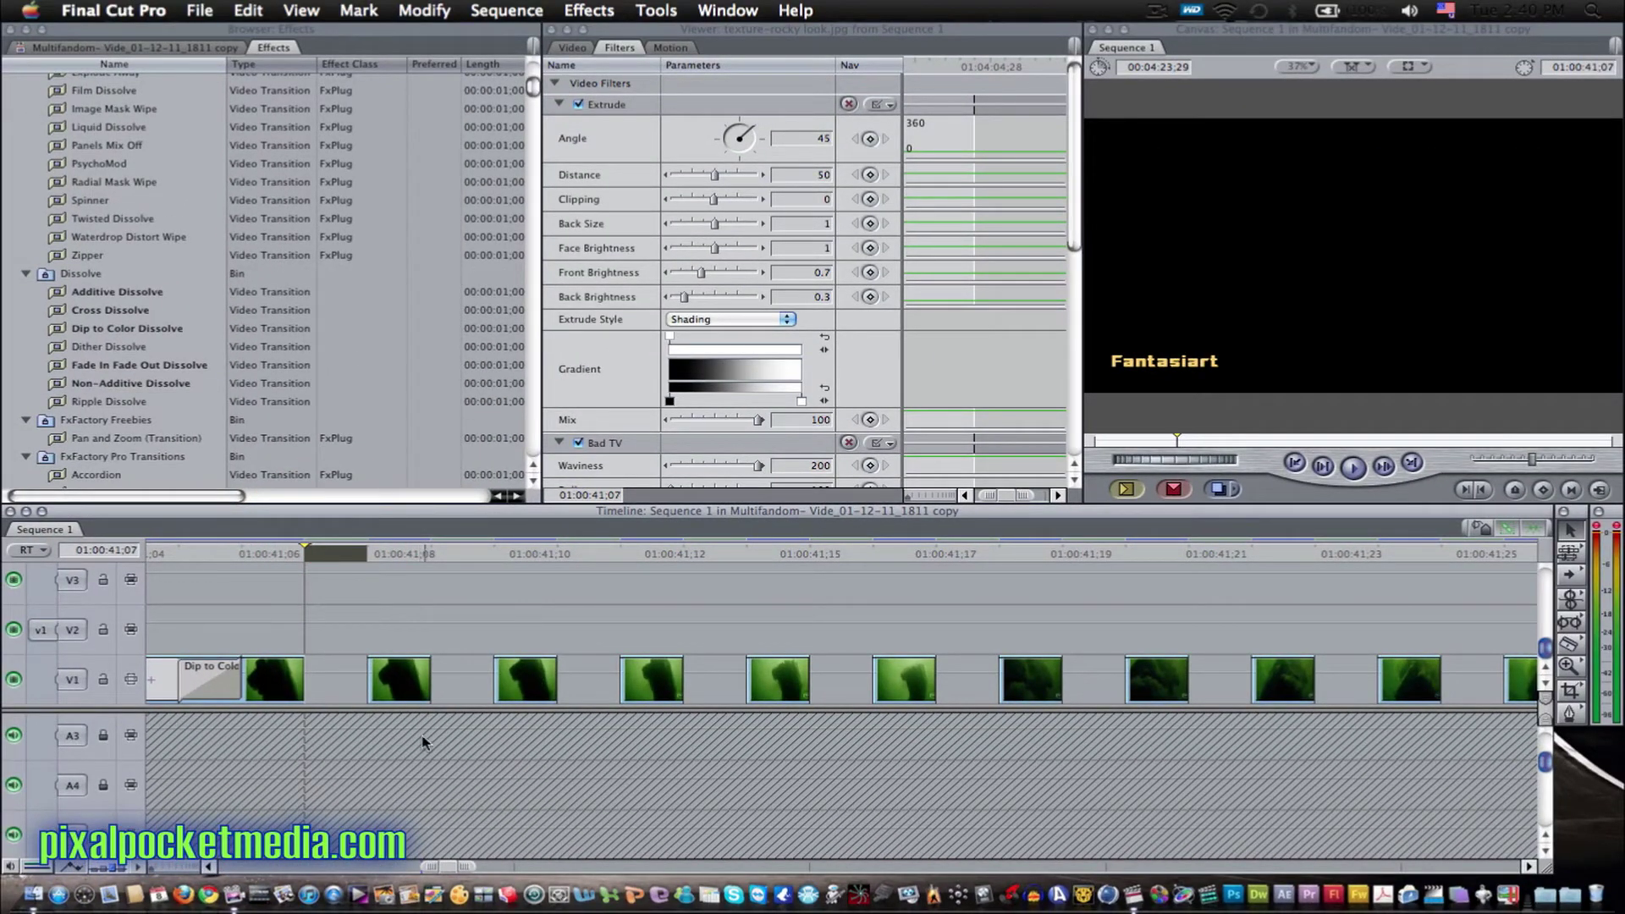
# View the gap between the Last Action Hero clips under the rocky texture at 01:02:46;26 and 01:02:46;29
pyautogui.moveTo(448, 867); pyautogui.dragTo(1068, 864)
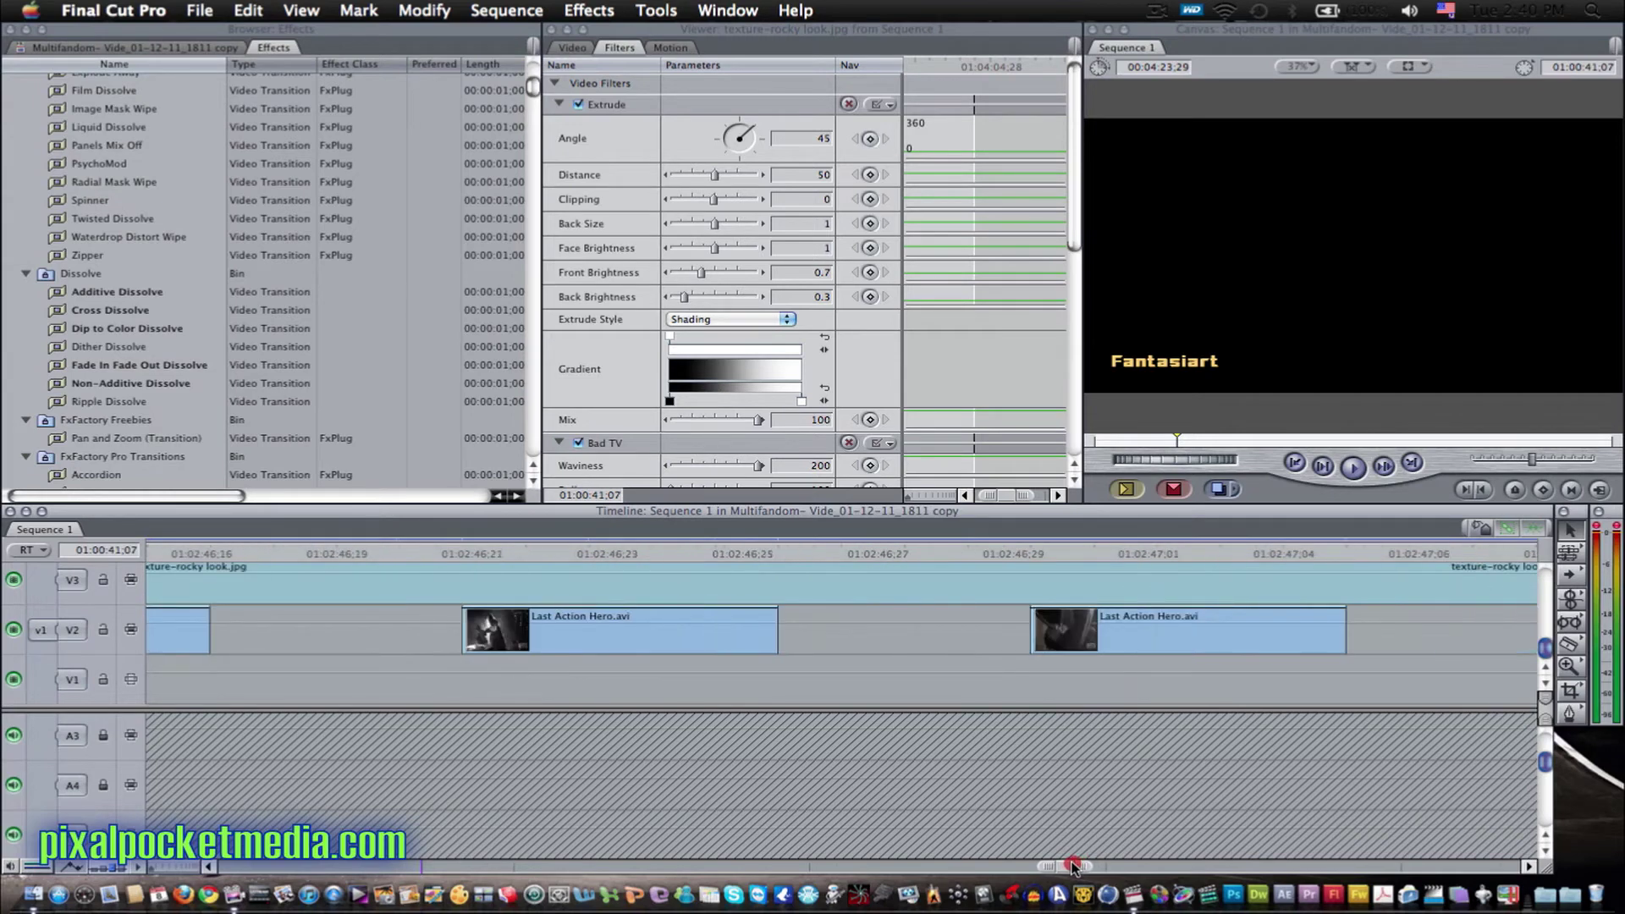
pyautogui.click(779, 554)
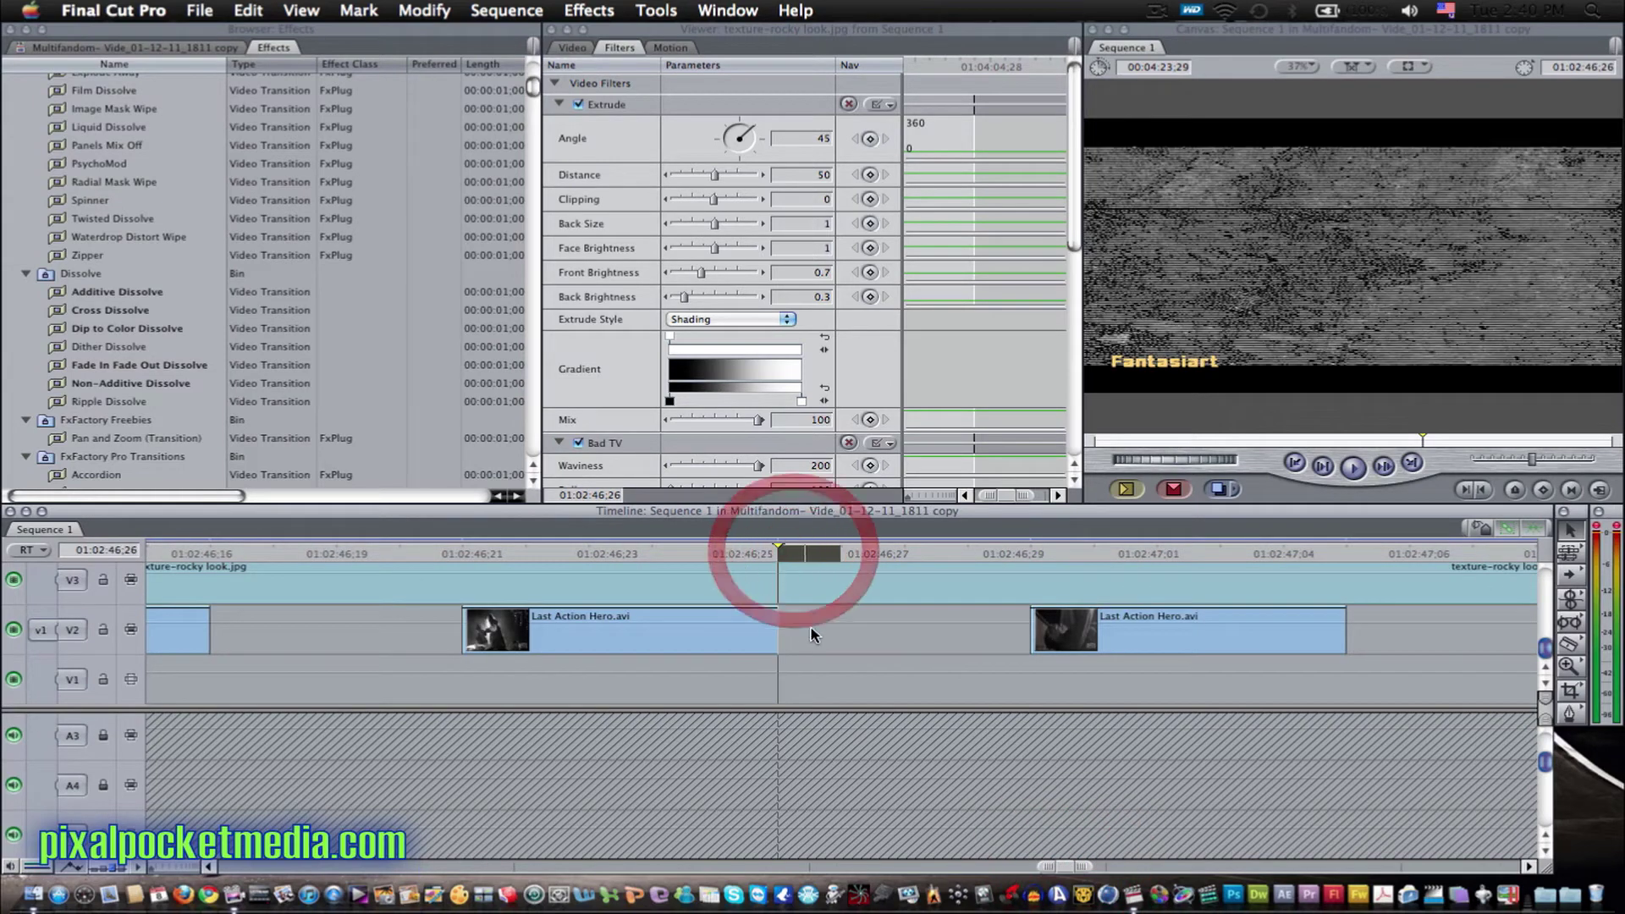
pyautogui.scroll(2, 858, 632)
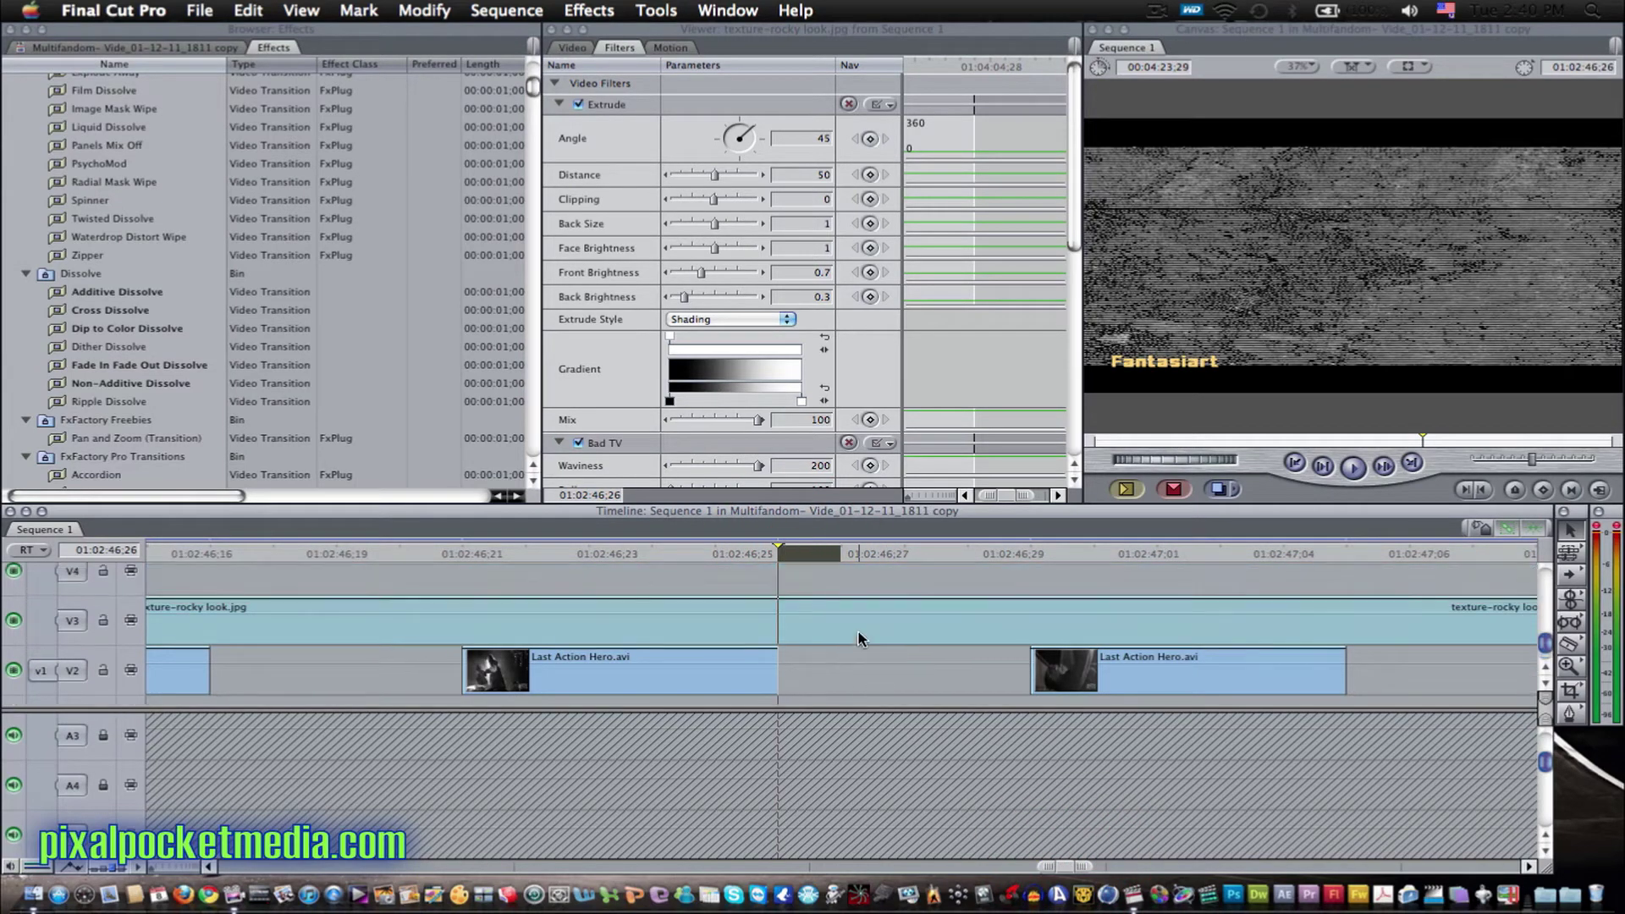
pyautogui.click(979, 554)
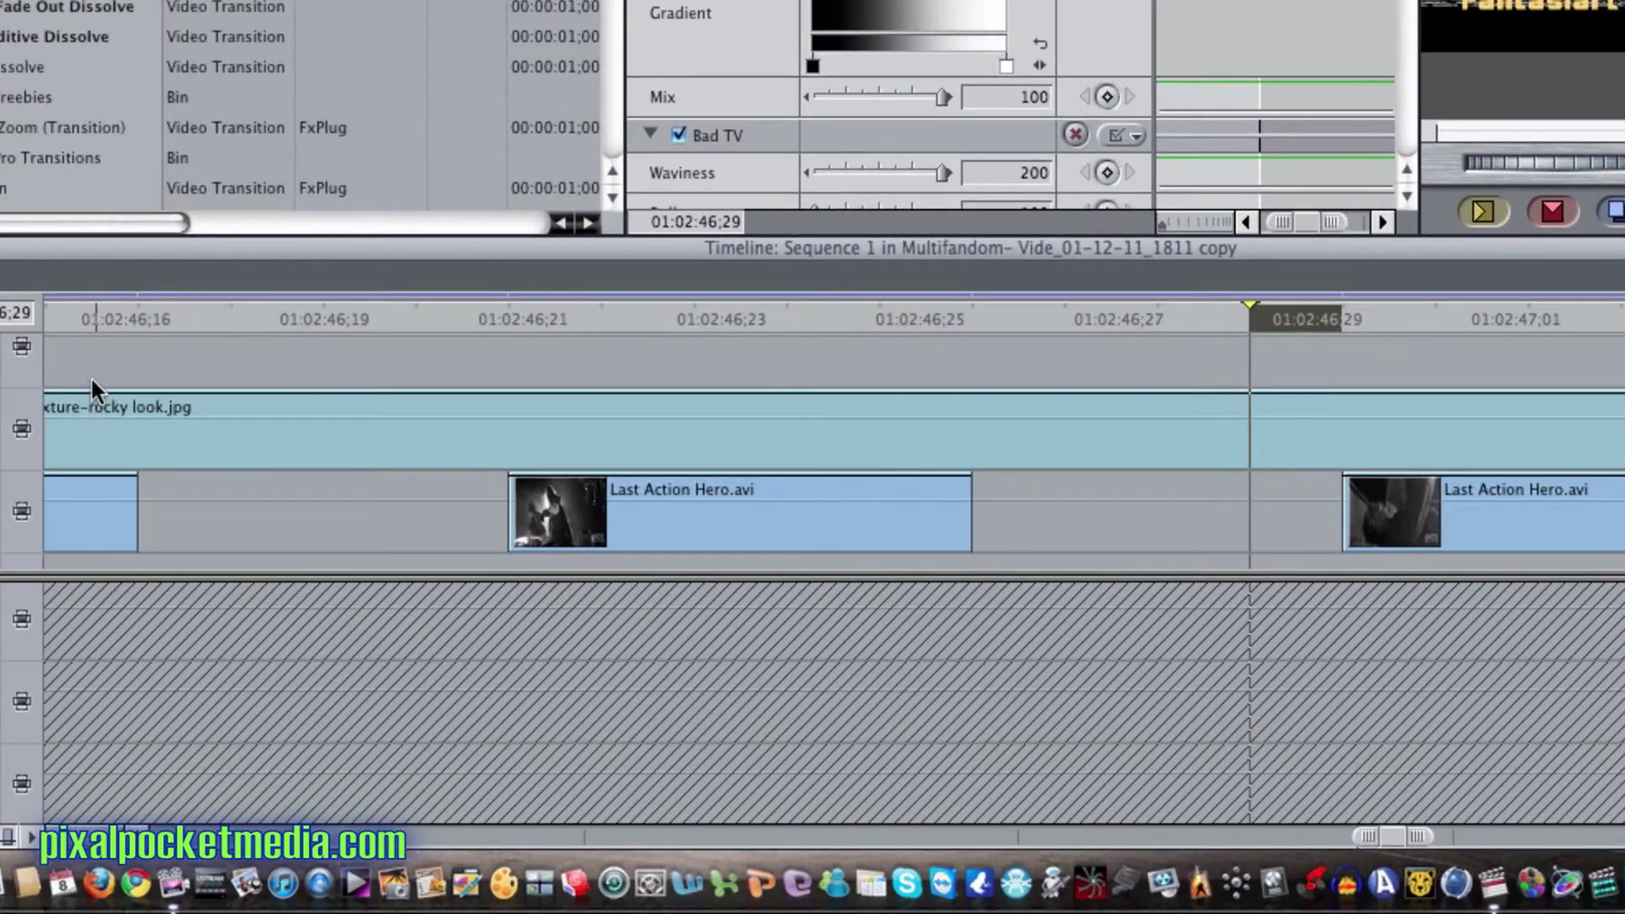
# Play the Last Action Hero section with its rocky texture overlay from about 01:02:46;16
pyautogui.click(89, 315)
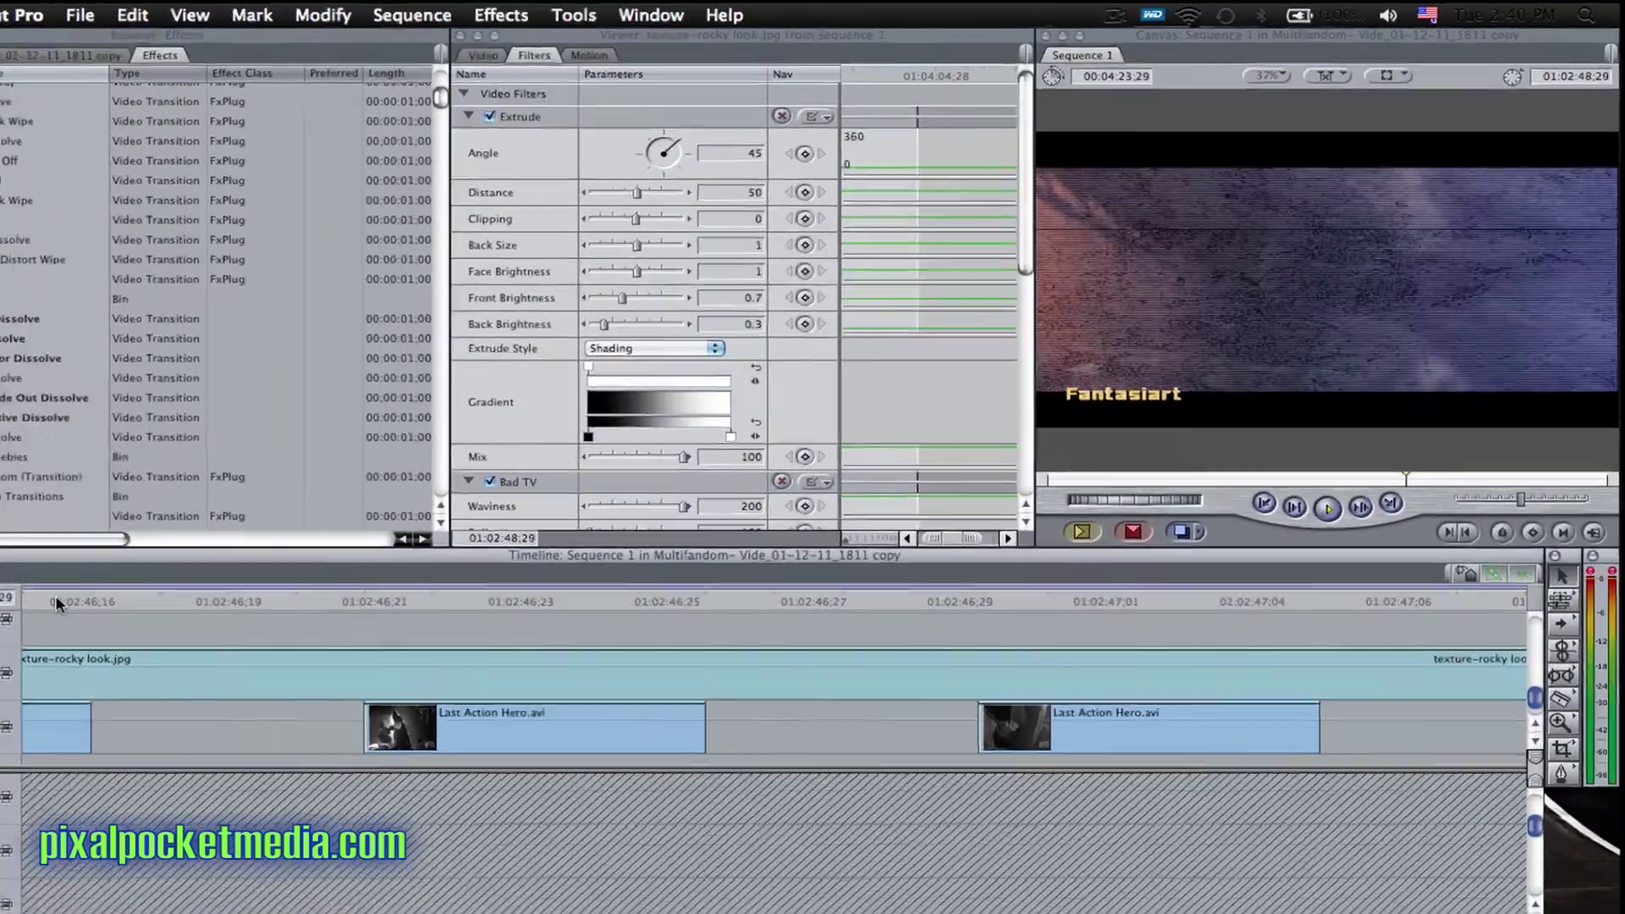
pyautogui.click(56, 602)
pyautogui.press('space')
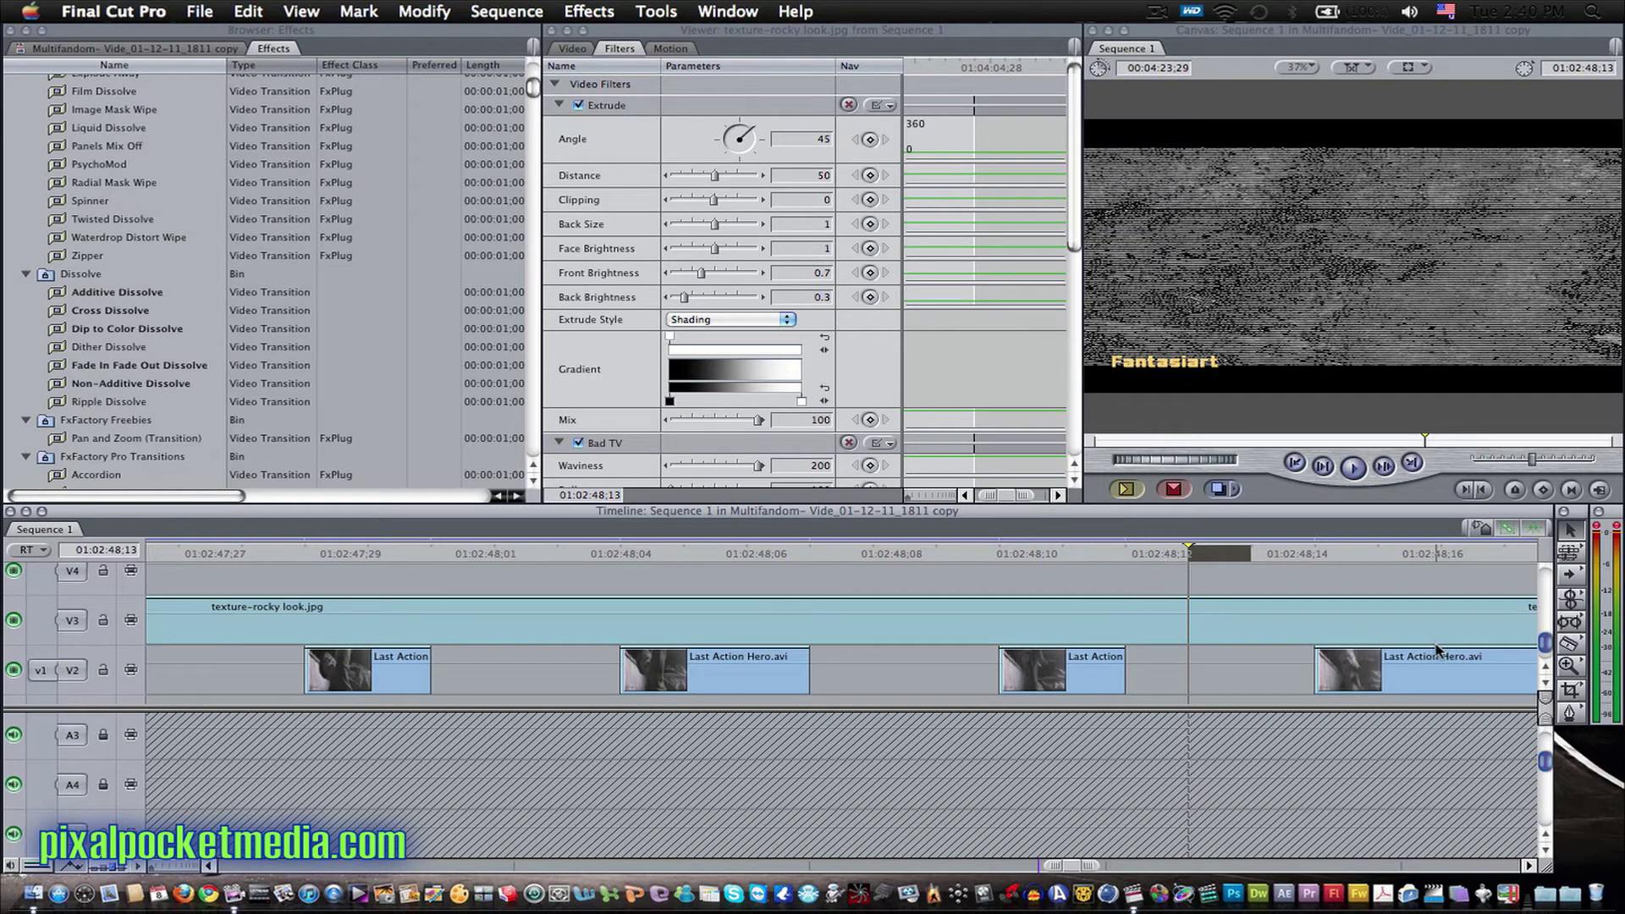
# Move to the short Dollhouse clips with Dip to Color Dissolve transitions and view the frame at 01:02:57;05
pyautogui.click(1527, 864)
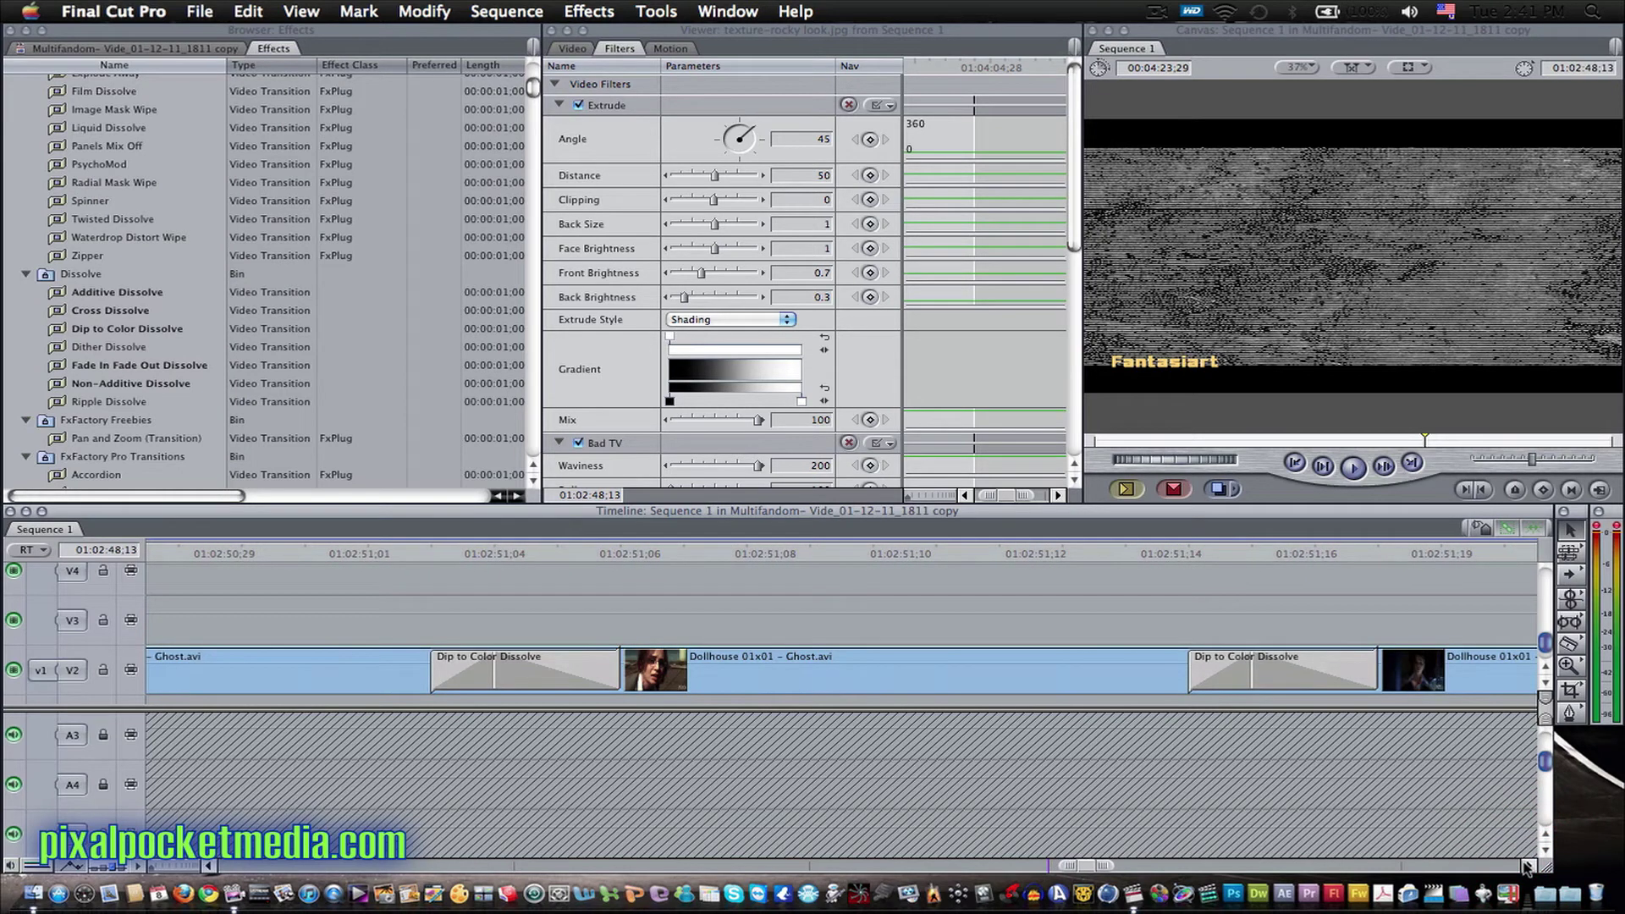
pyautogui.click(1527, 865)
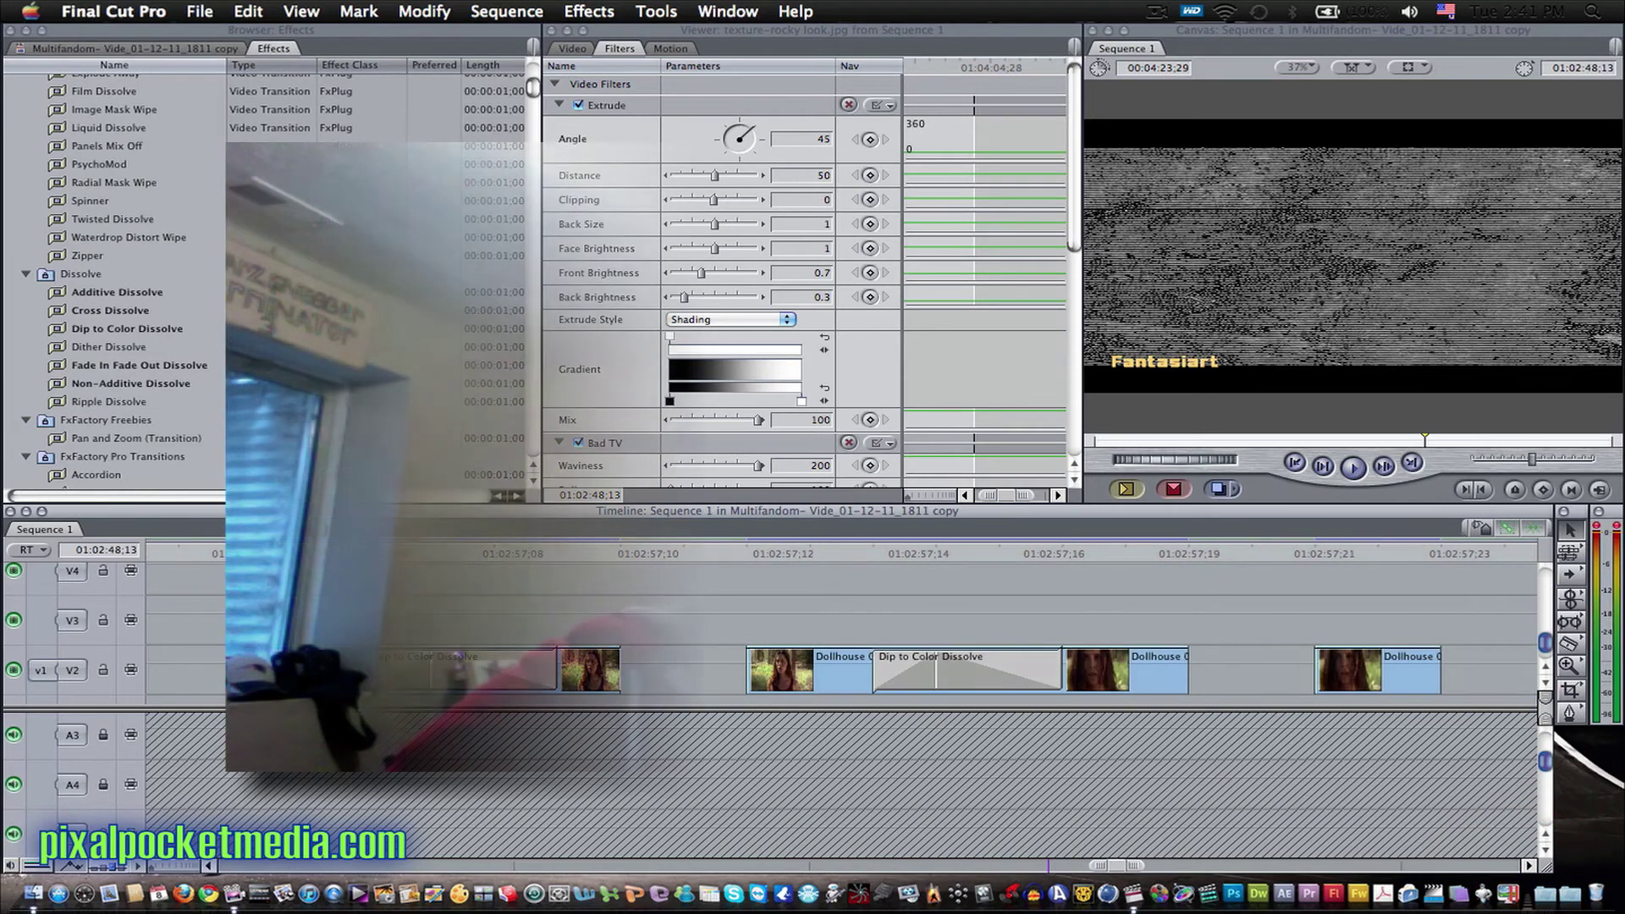
pyautogui.click(306, 553)
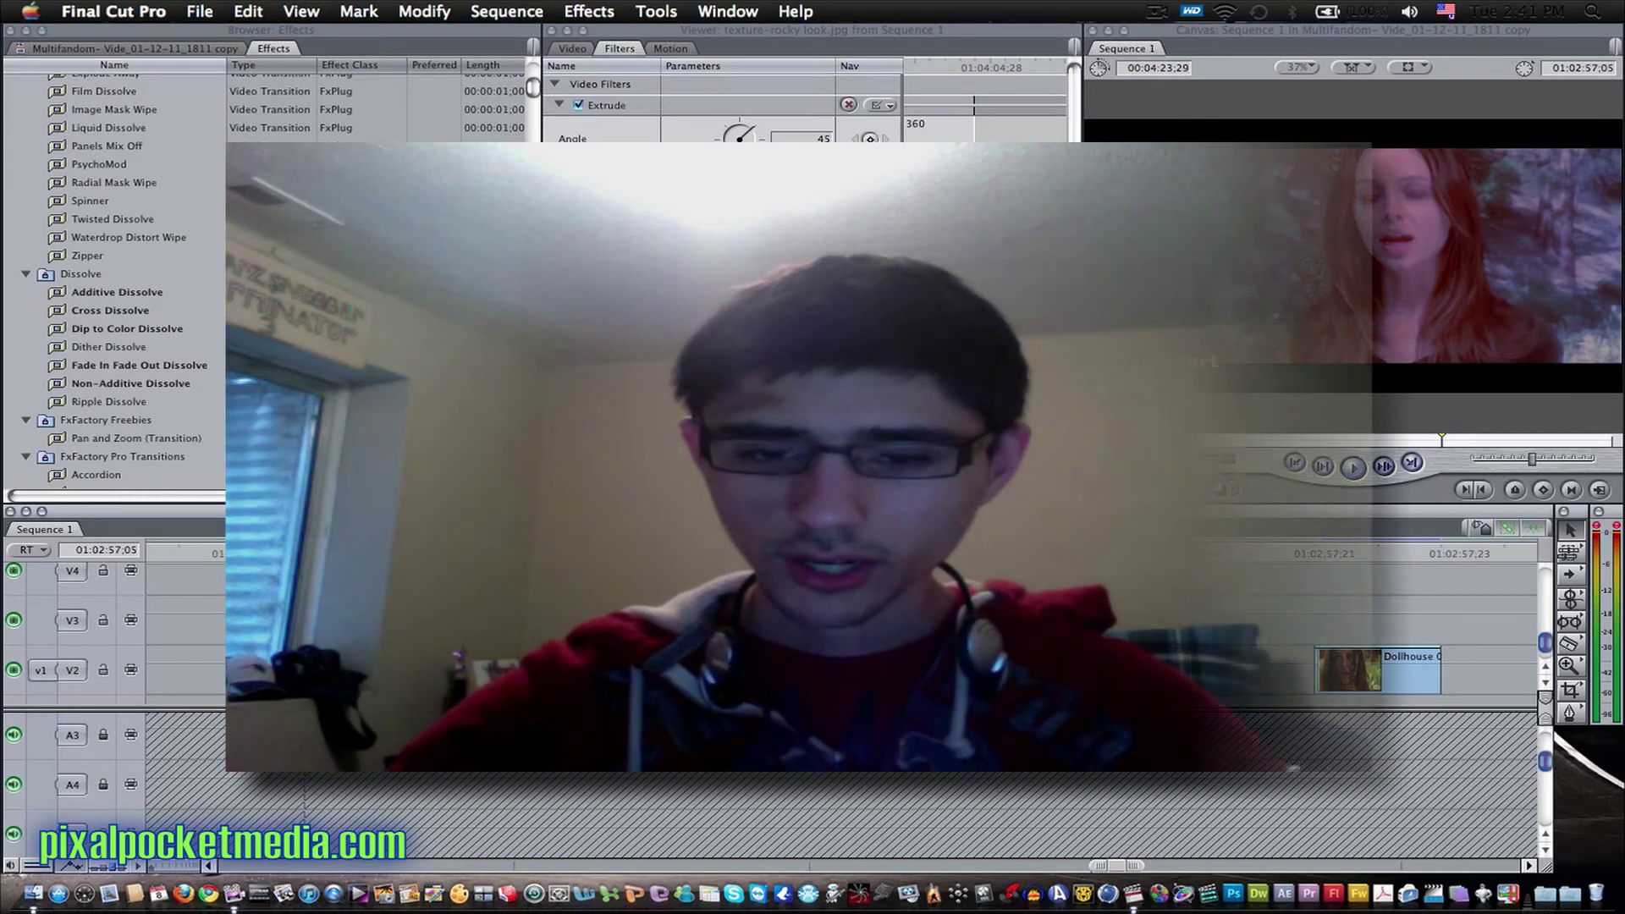
# Move further along the sequence to the stacked clips on V2 and V3 and view the frame at 01:03:03;23
pyautogui.click(1528, 865)
pyautogui.click(1528, 864)
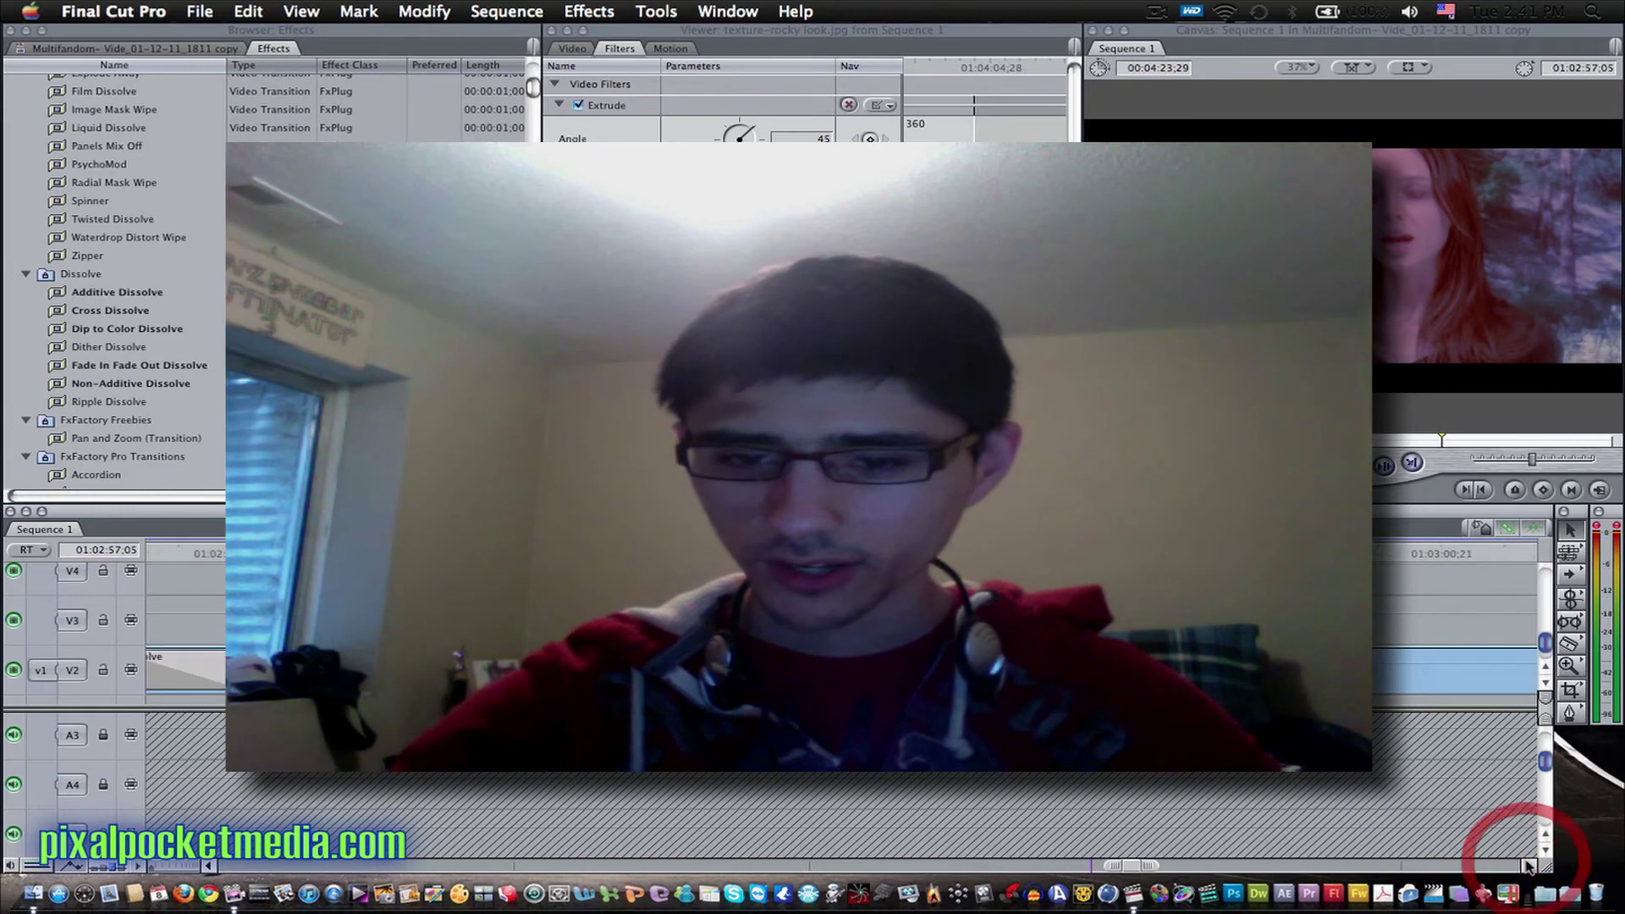
pyautogui.click(1528, 864)
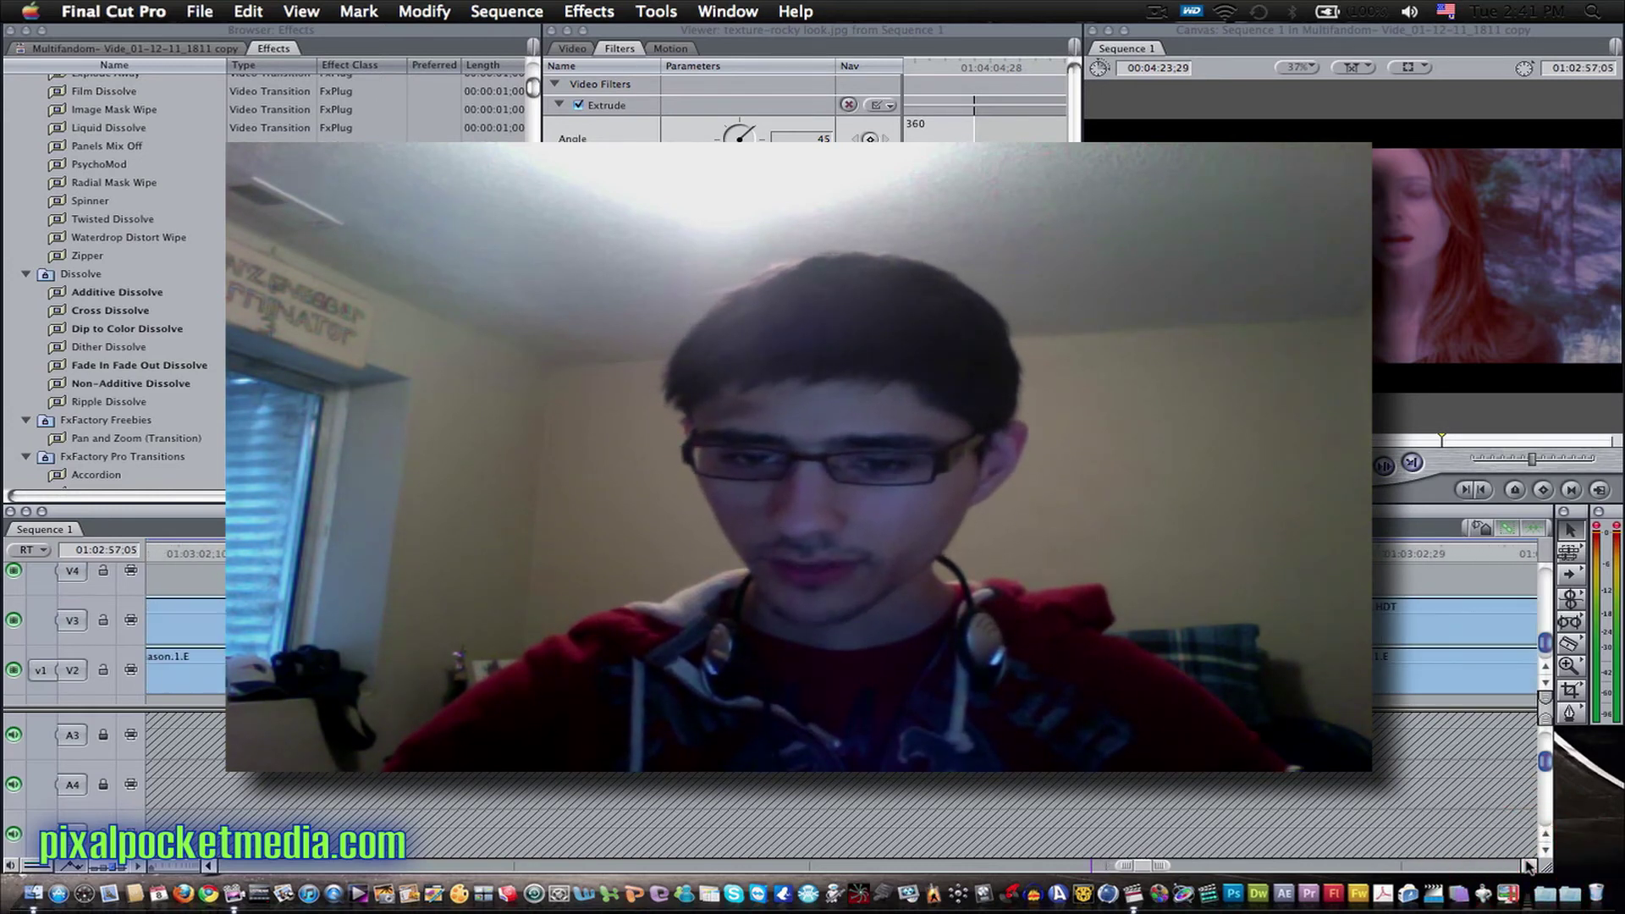
pyautogui.click(1528, 863)
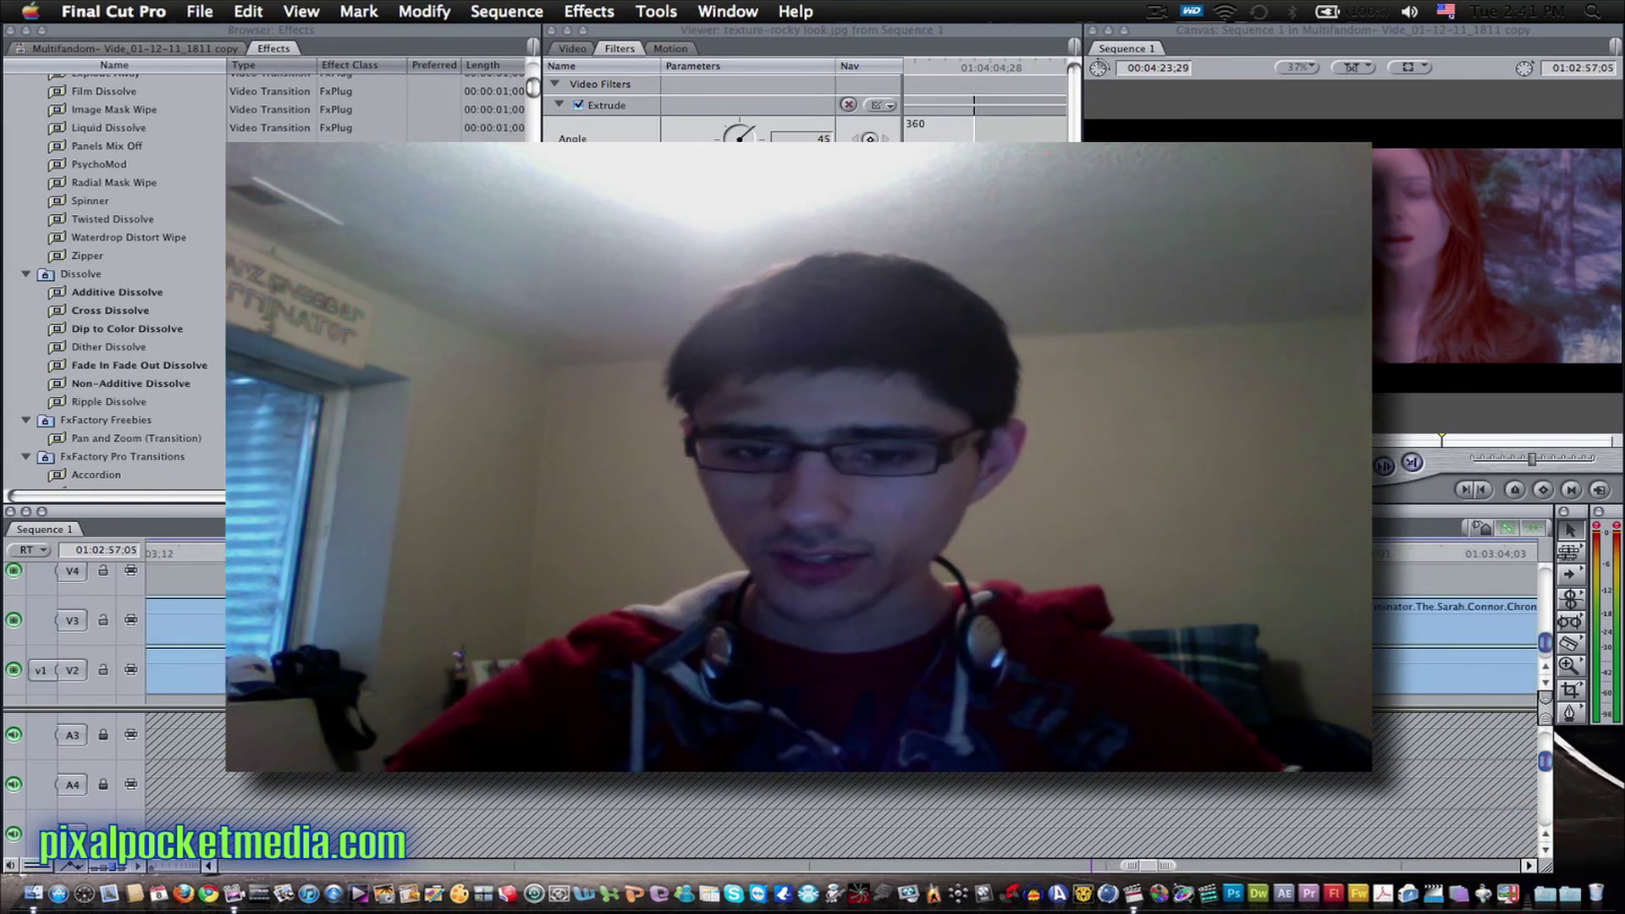
pyautogui.click(810, 552)
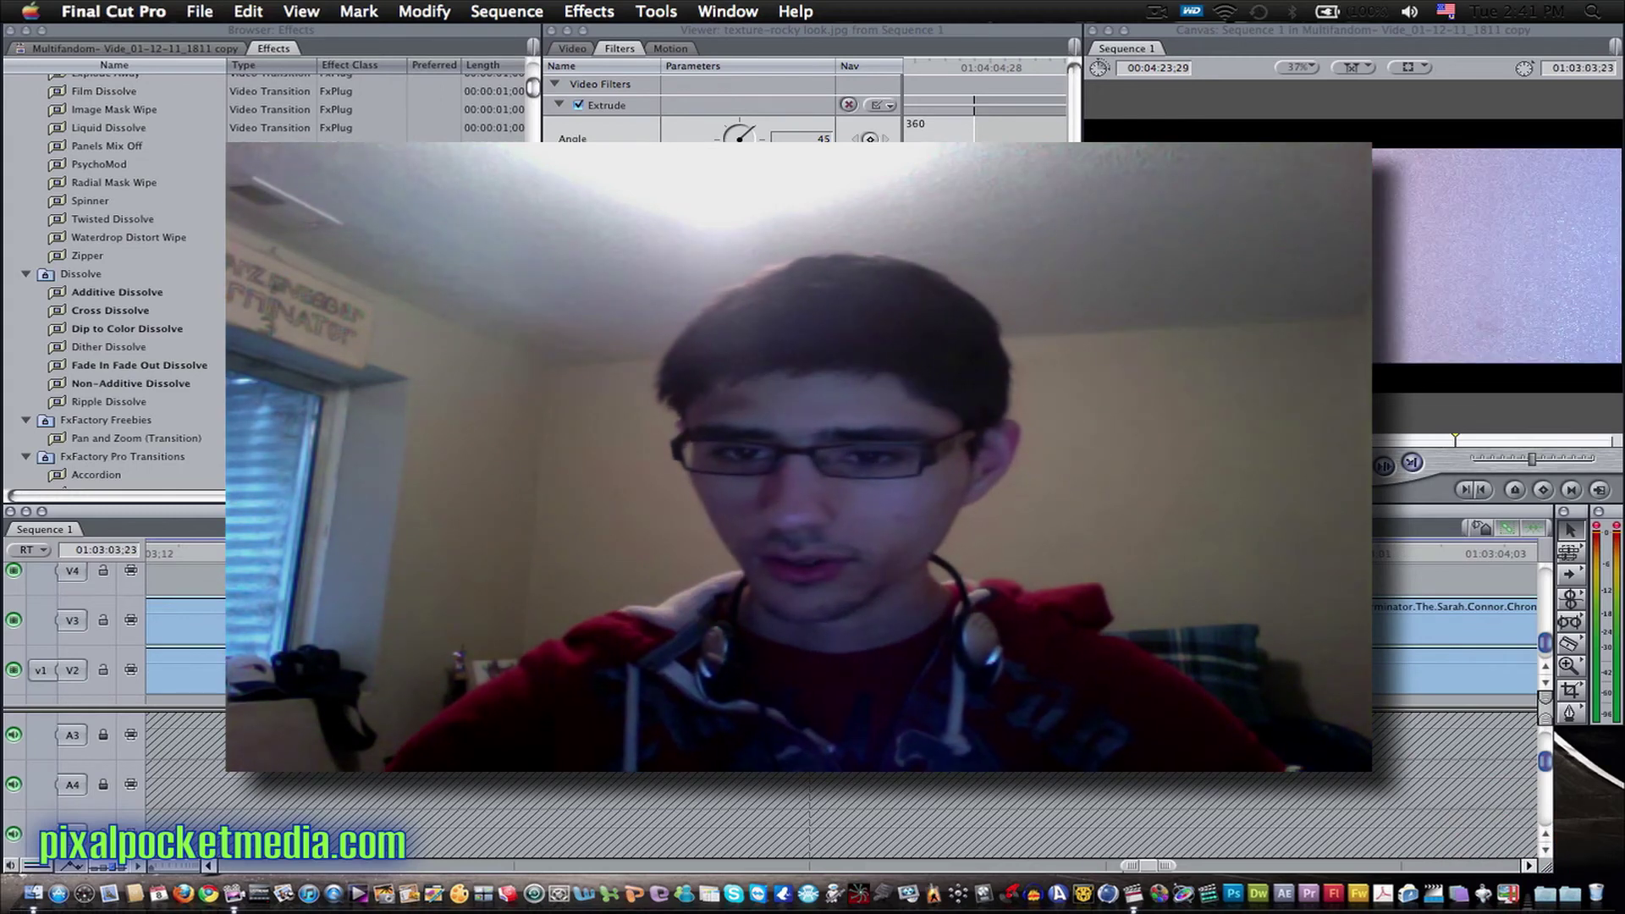
# Go back to the start of the sequence, bring tracks V12 and V13 into view and view the frame at 01:00:01;23
pyautogui.press('Home')
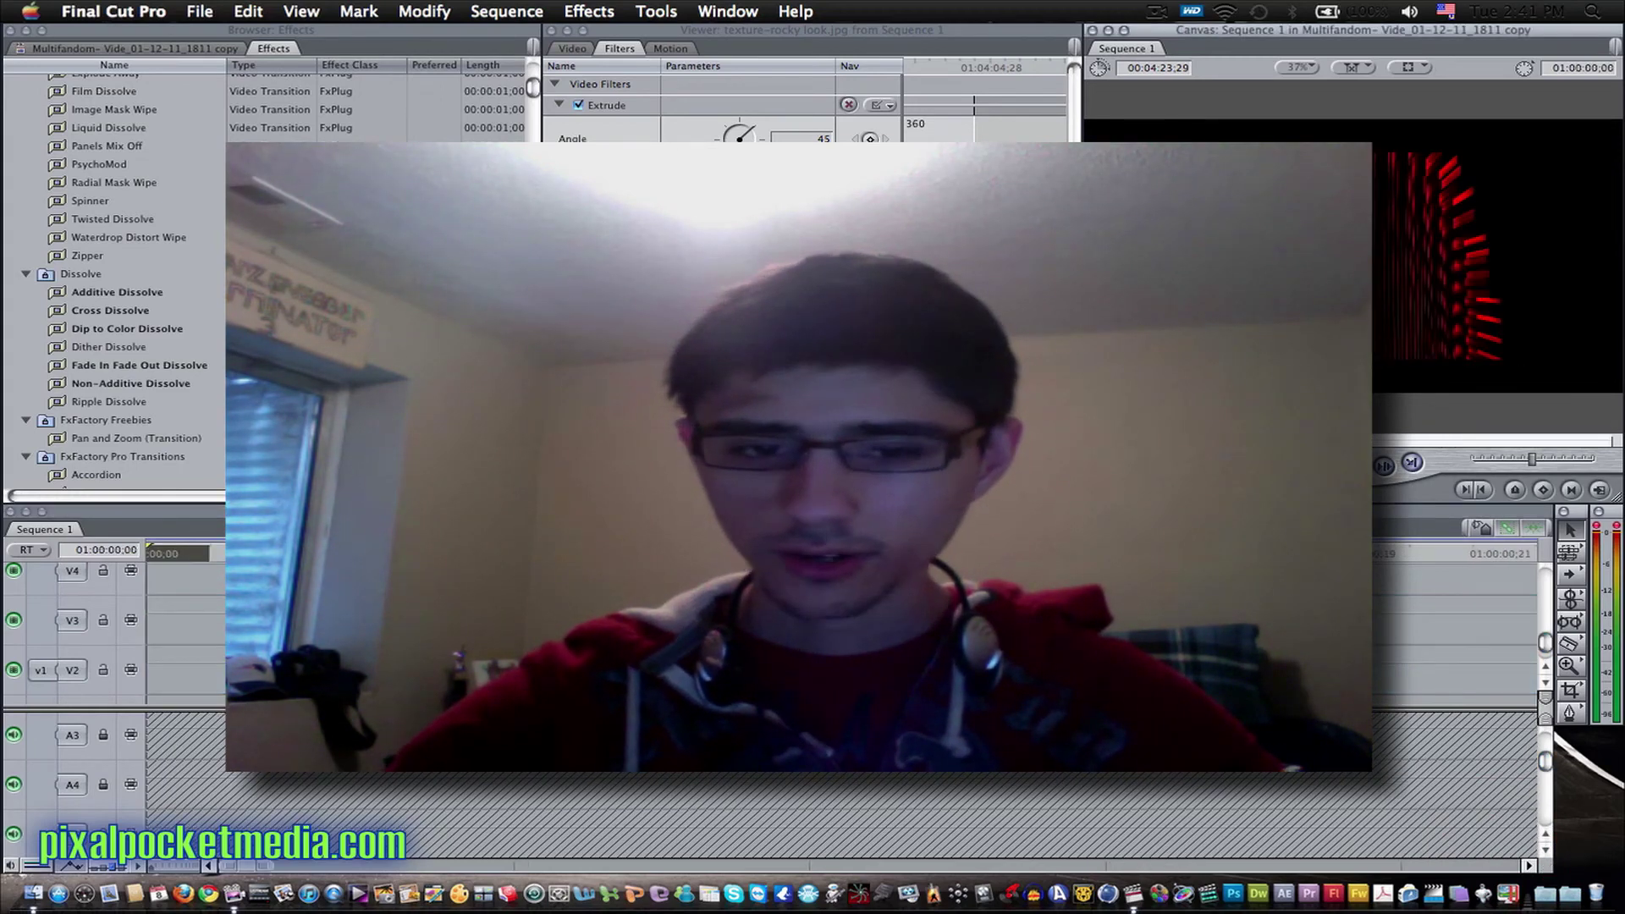
pyautogui.scroll(-2, 76, 621)
pyautogui.scroll(10, 76, 643)
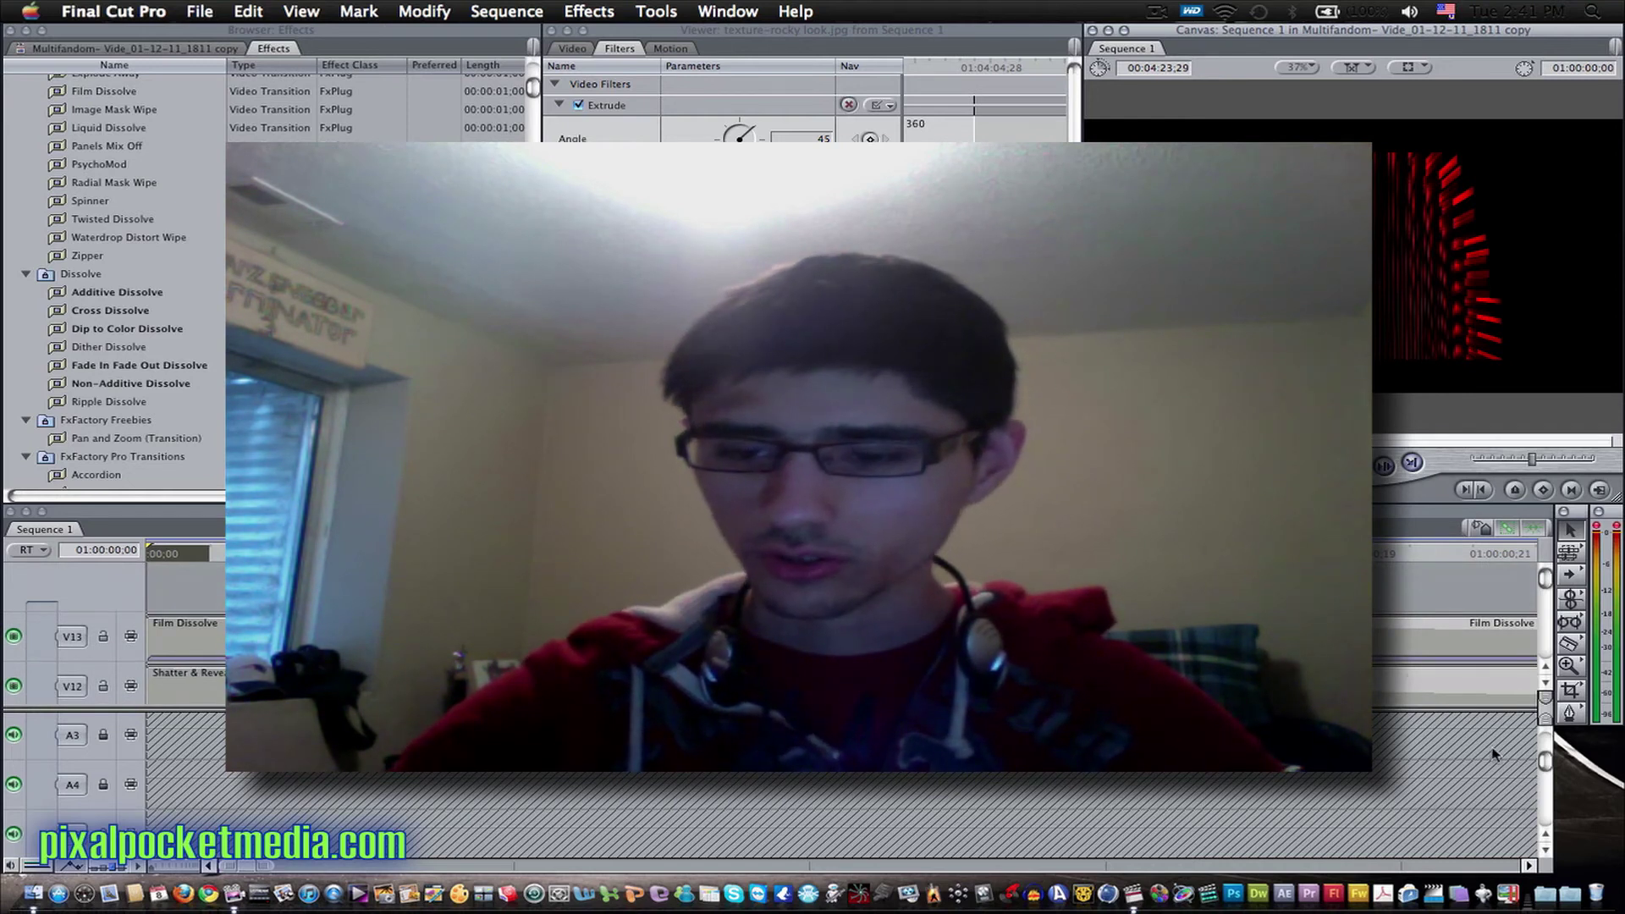
pyautogui.click(1527, 862)
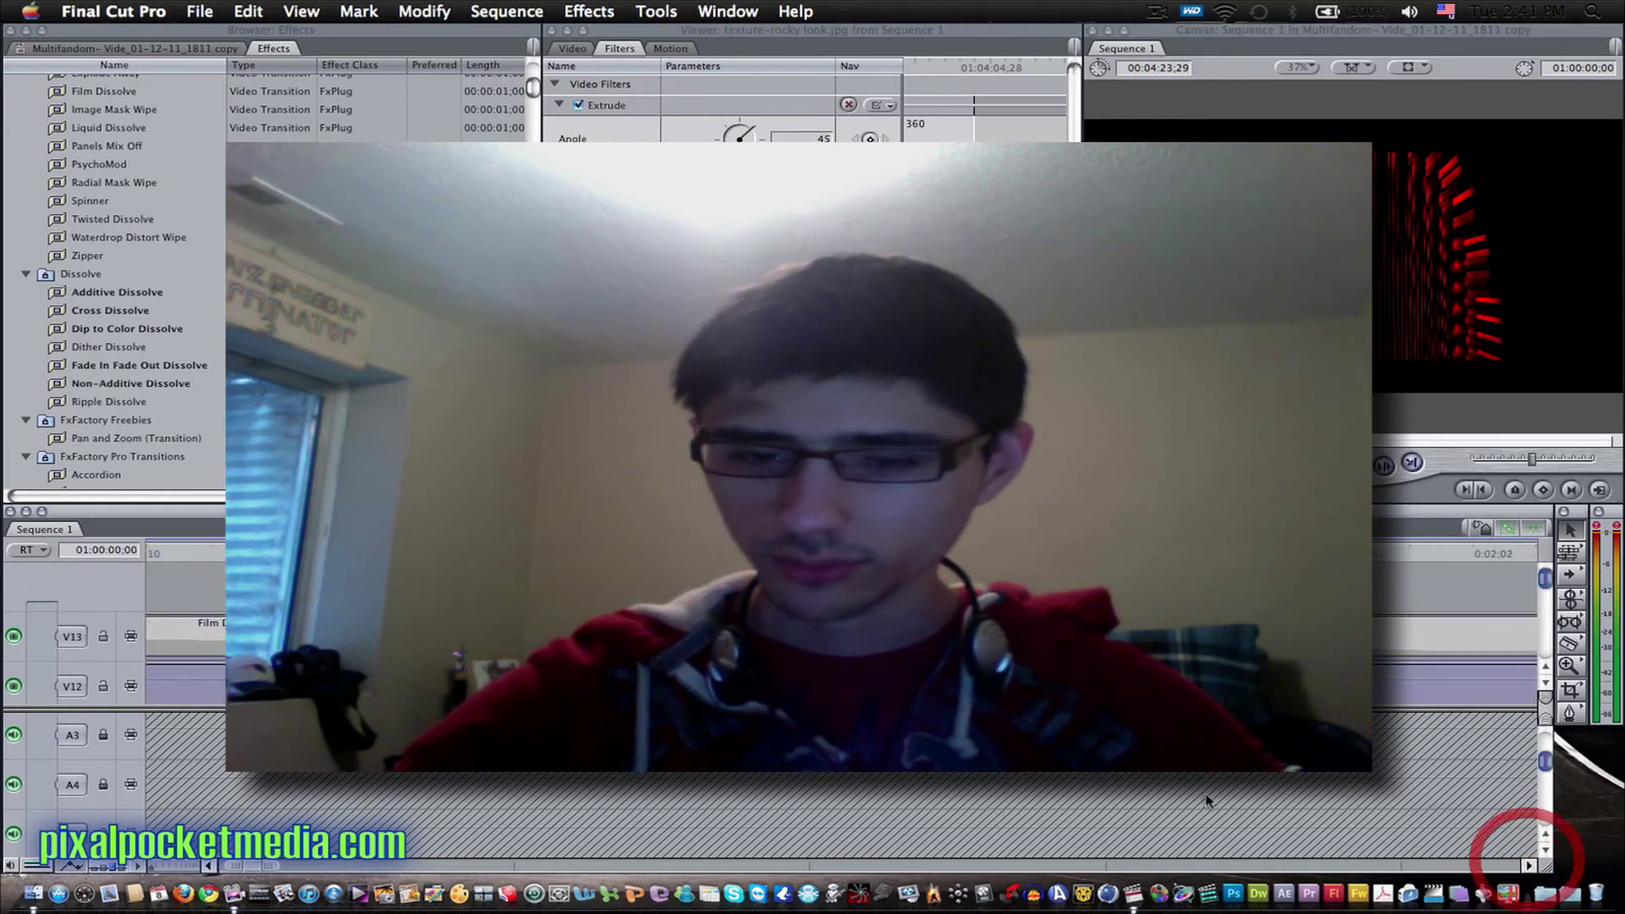
pyautogui.click(903, 554)
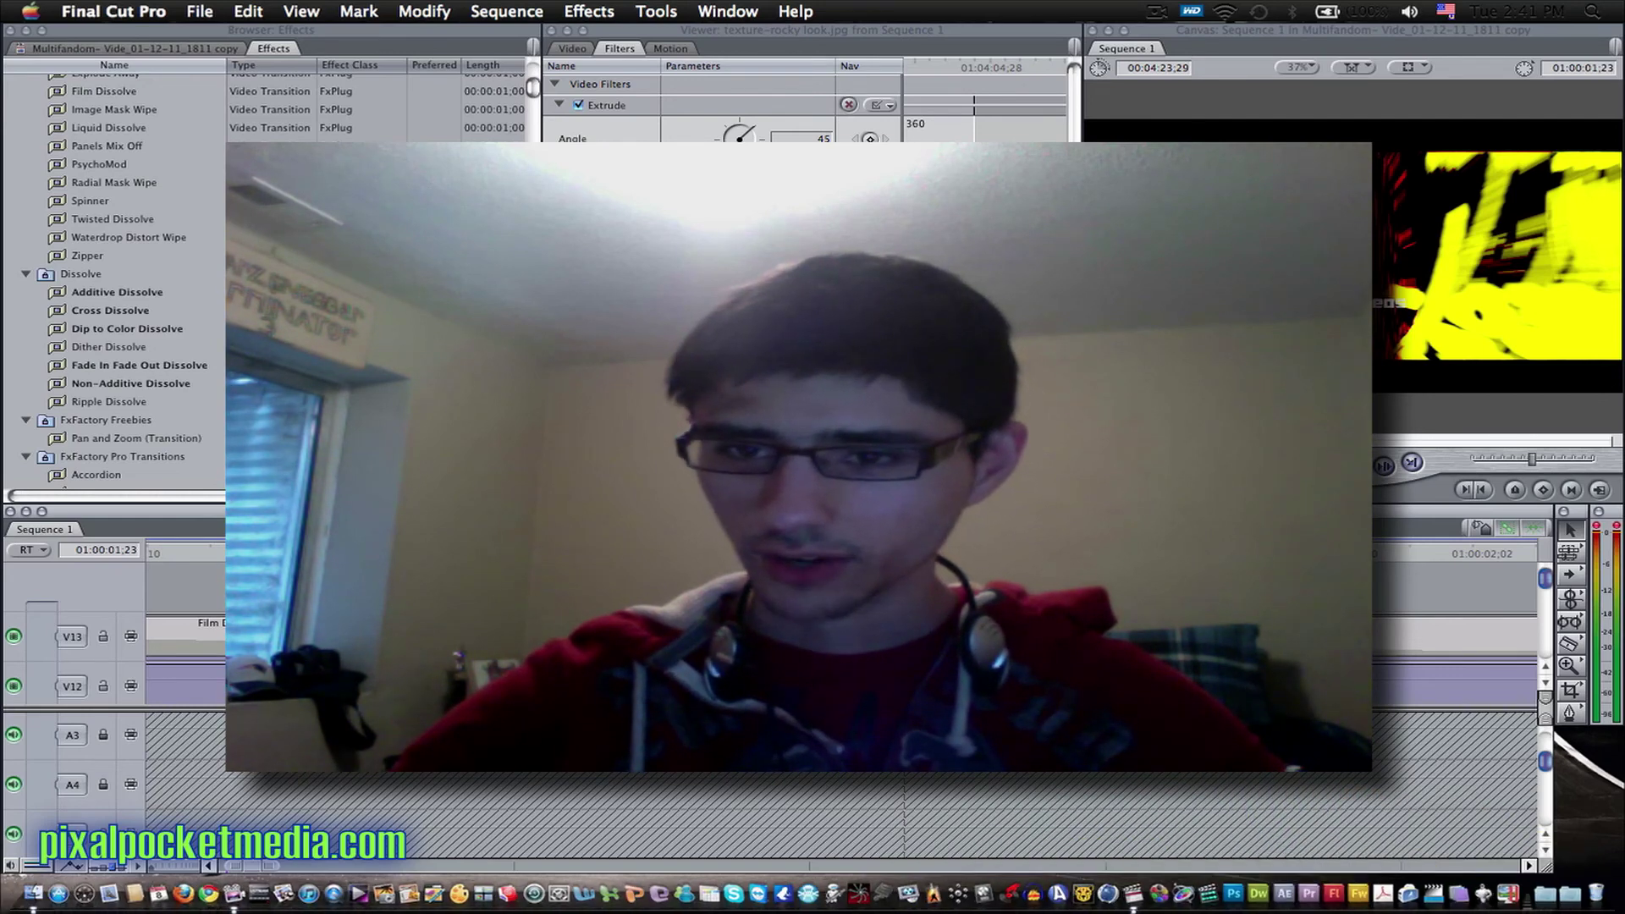
# Open the user preferences
pyautogui.click(125, 17)
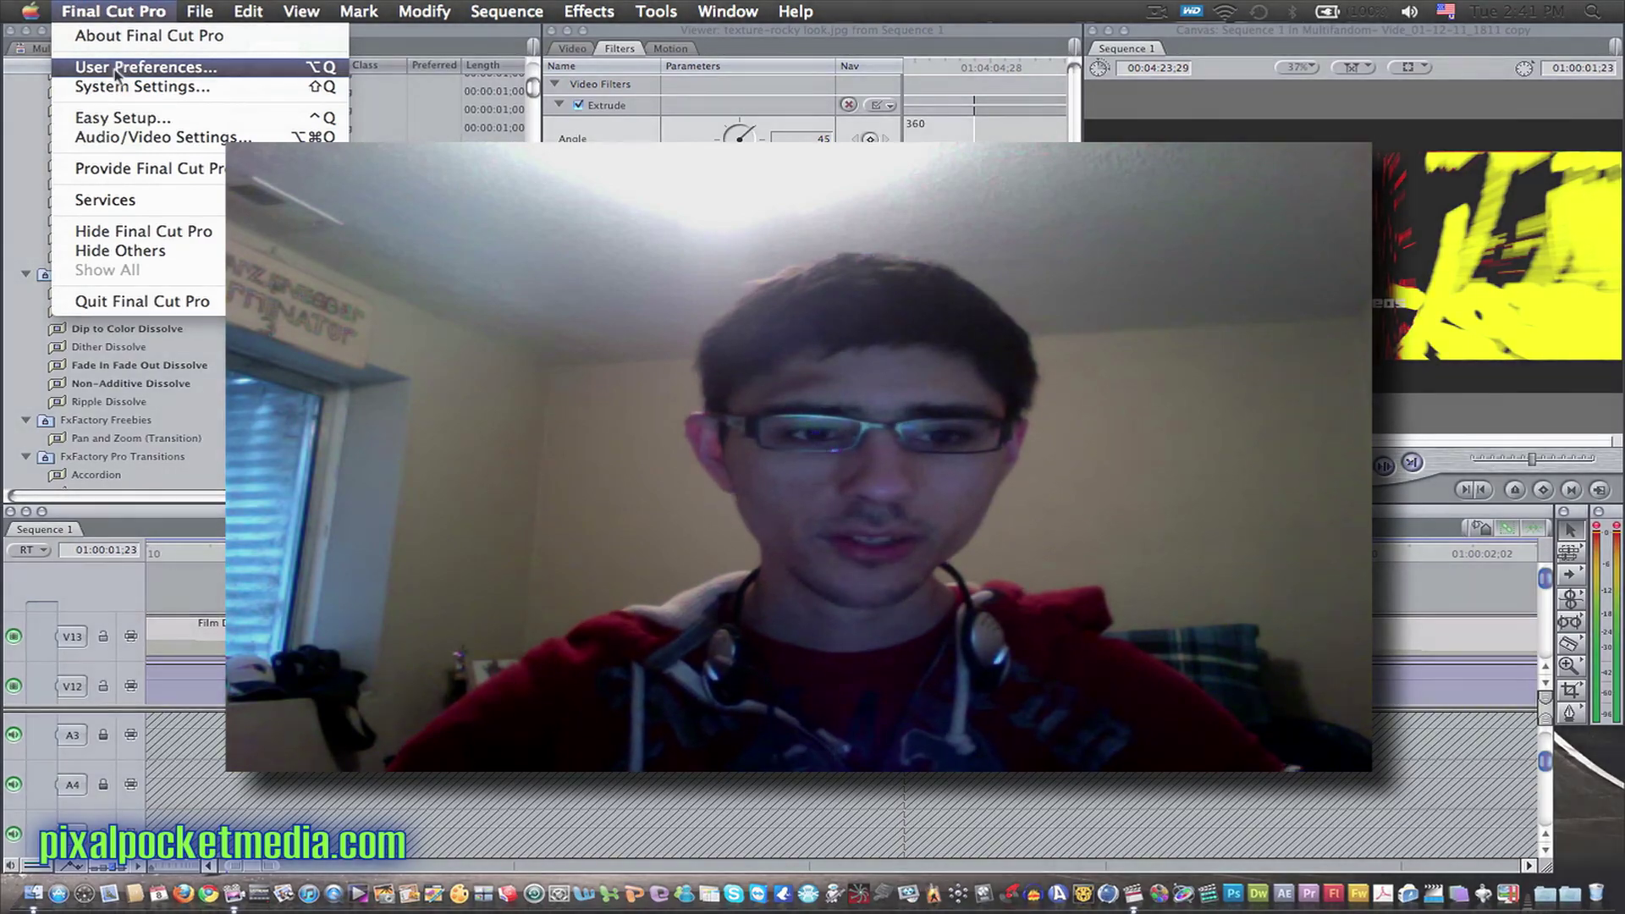